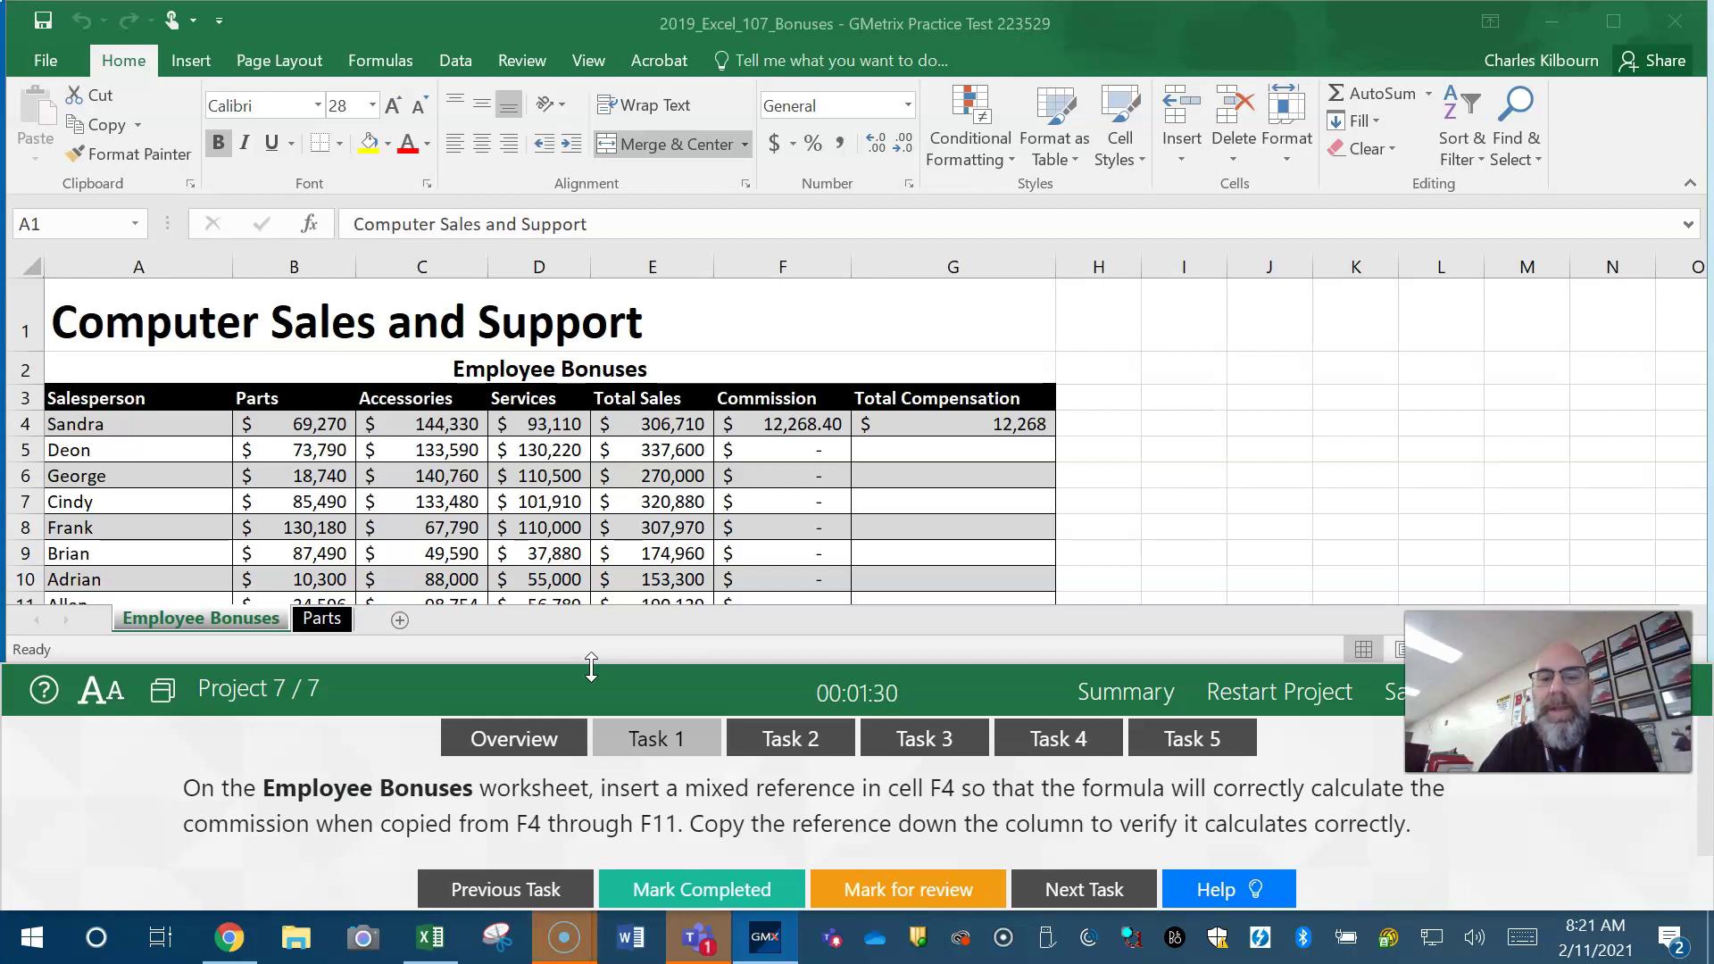
Step: Open Task 1 and view F4's commission formula =B15*E4 on Employee Bonuses
{"action": "left_click", "coordinate": [639, 747]}
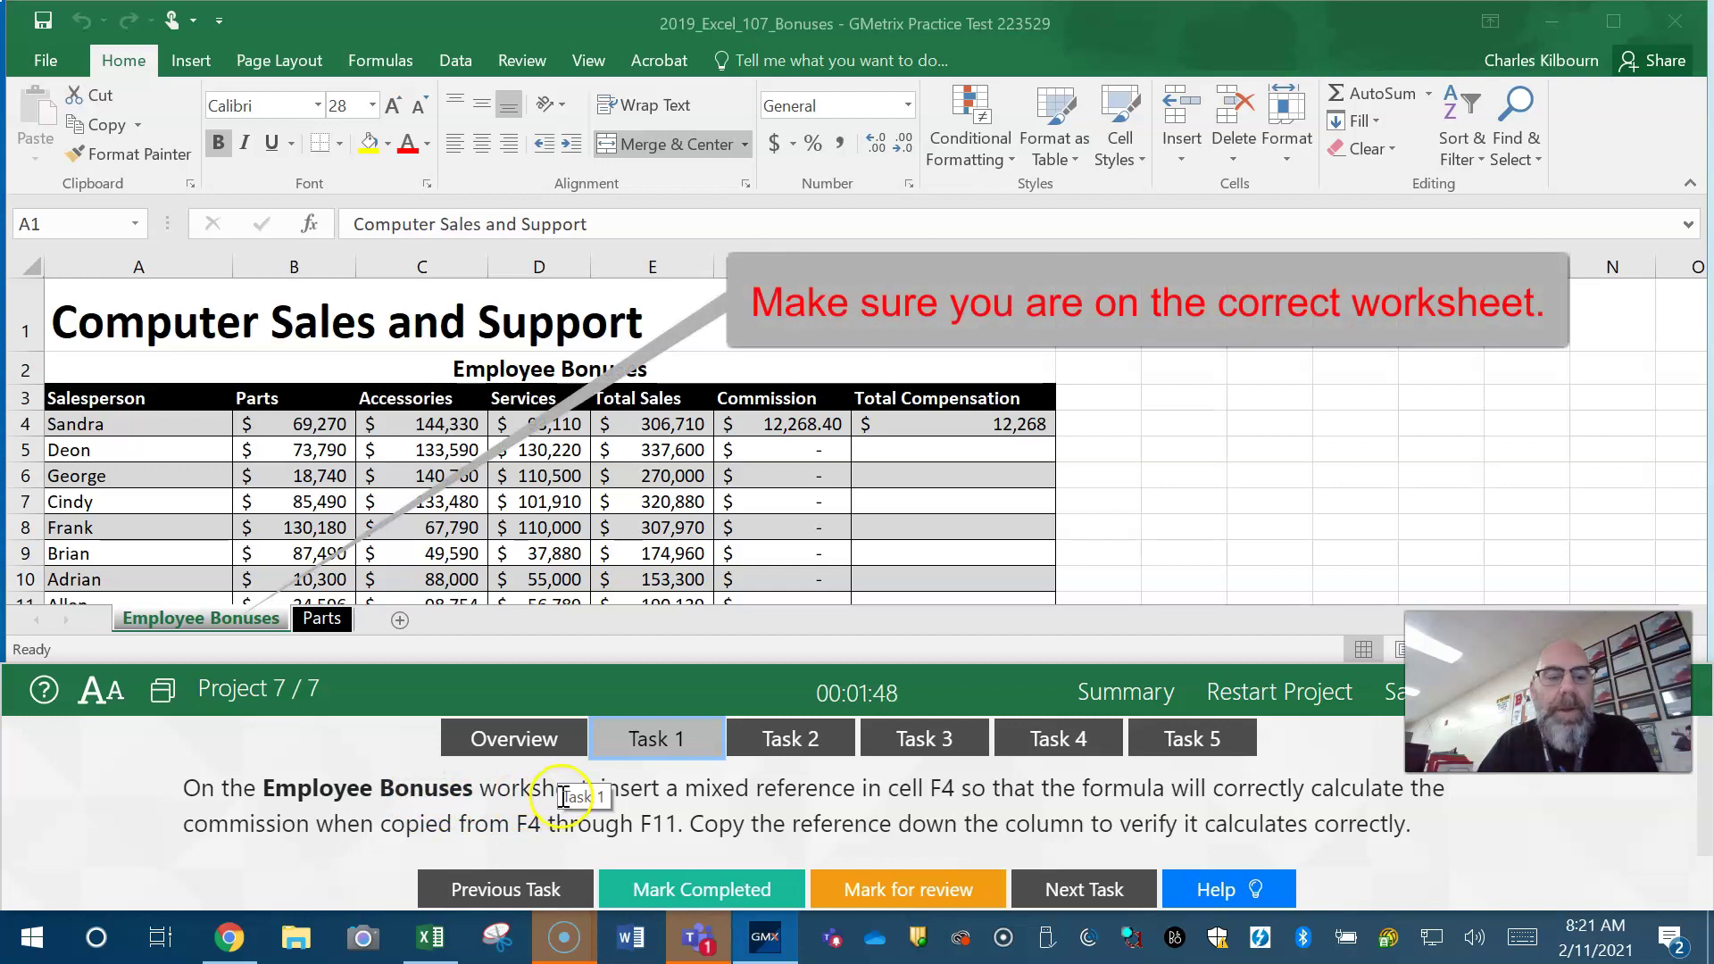
{"action": "left_click", "coordinate": [265, 625]}
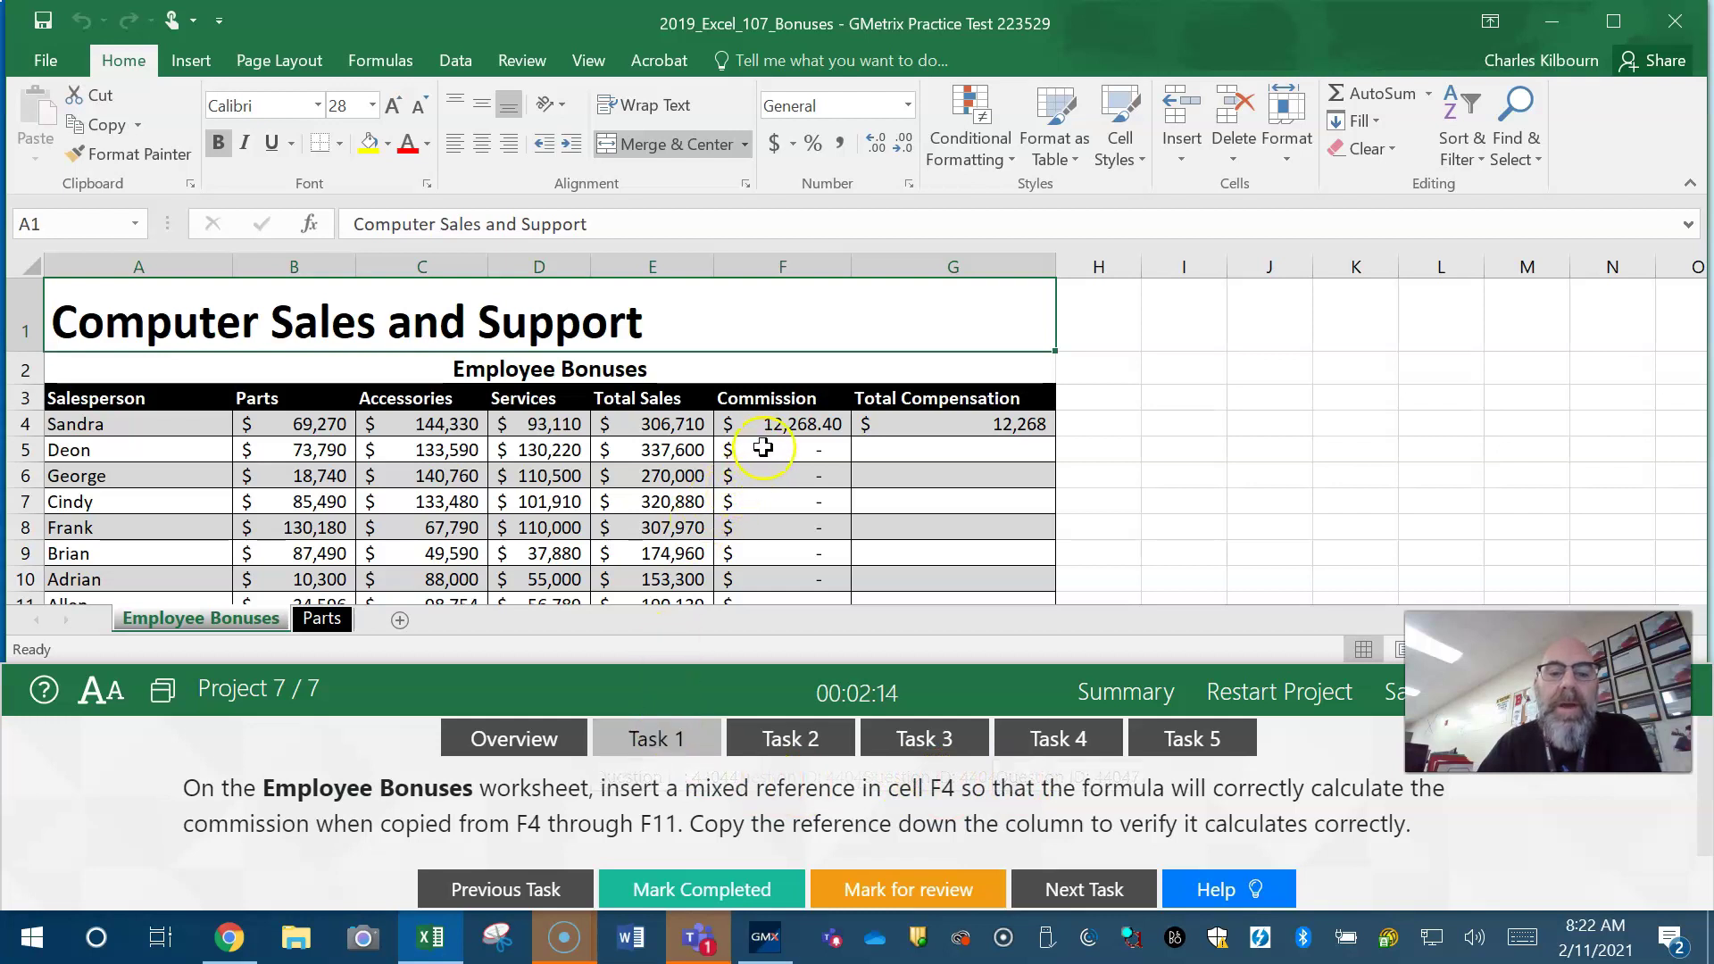
{"action": "left_click", "coordinate": [770, 425]}
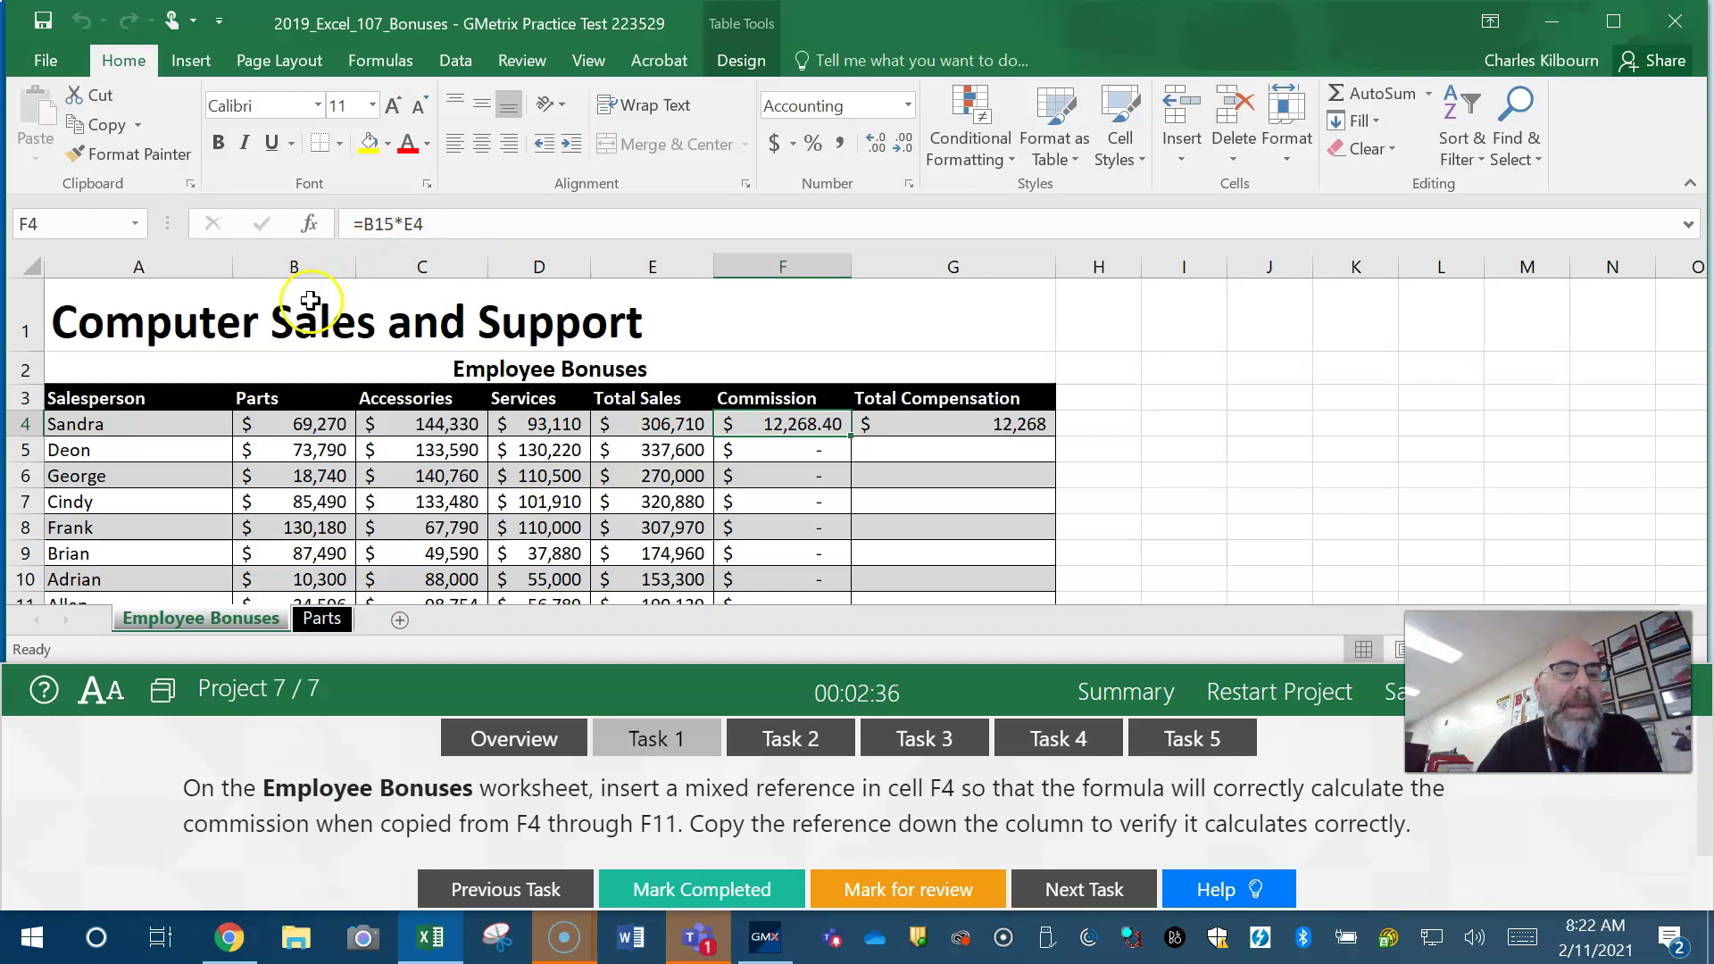
{"action": "scroll", "coordinate": [317, 451], "scroll_direction": "down", "scroll_amount": 1}
{"action": "scroll", "coordinate": [317, 450], "scroll_direction": "down", "scroll_amount": 3}
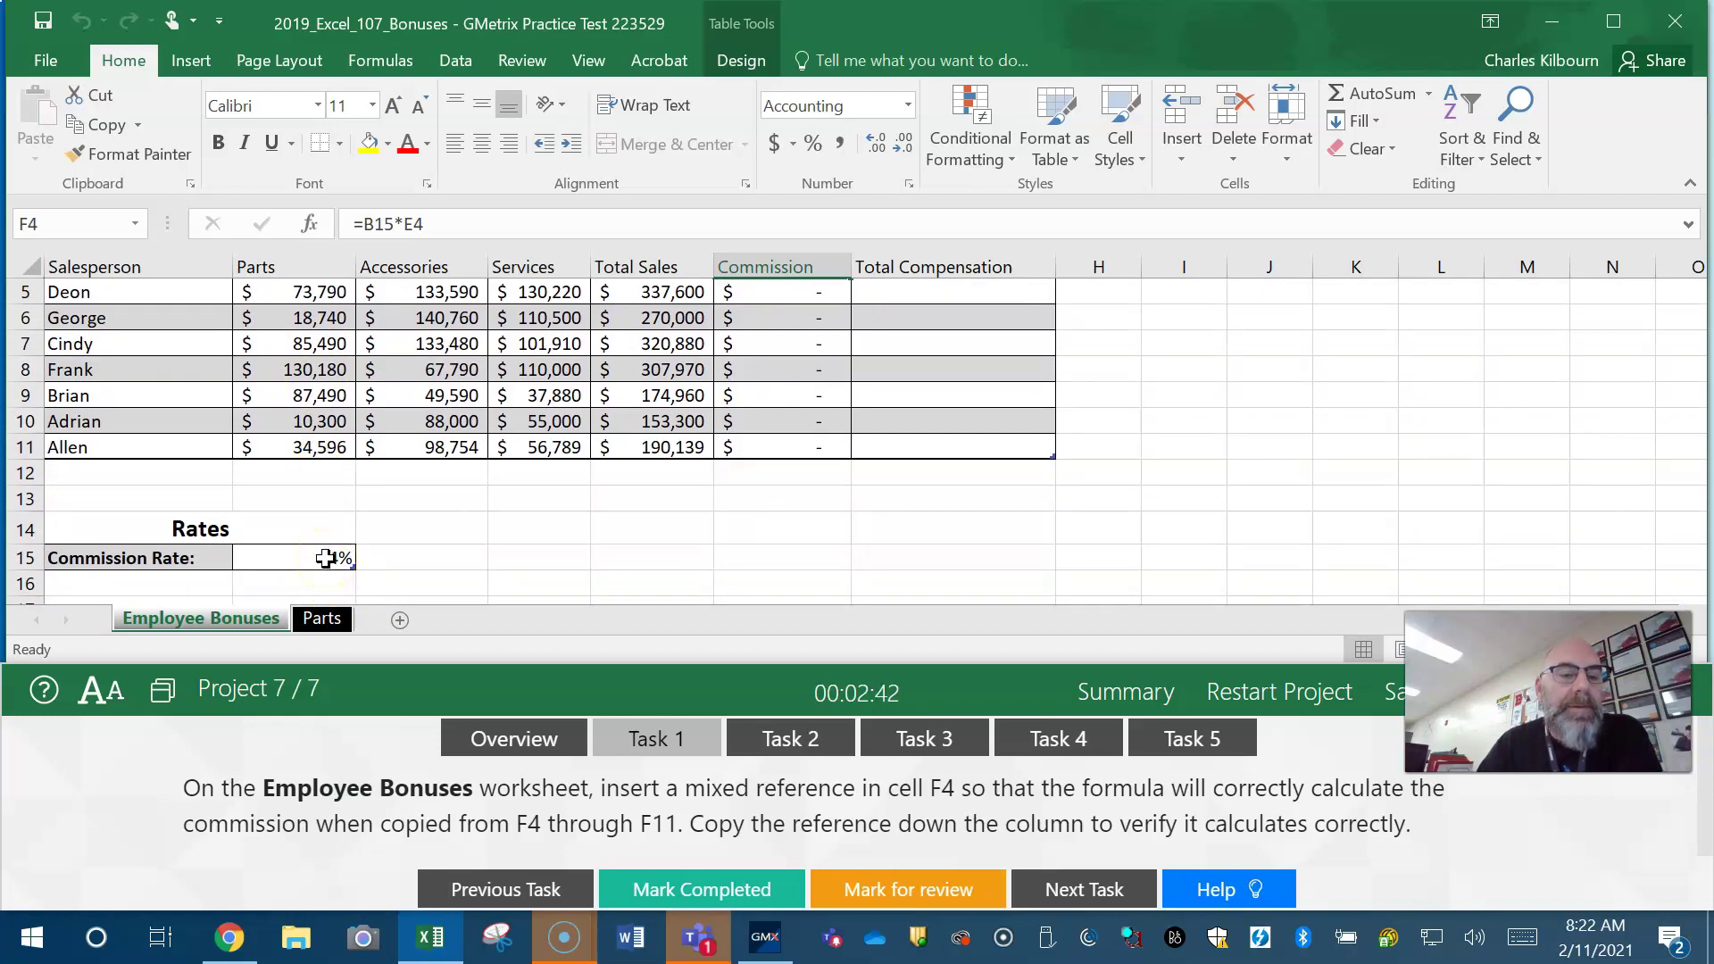
{"action": "scroll", "coordinate": [326, 558], "scroll_direction": "up", "scroll_amount": 3}
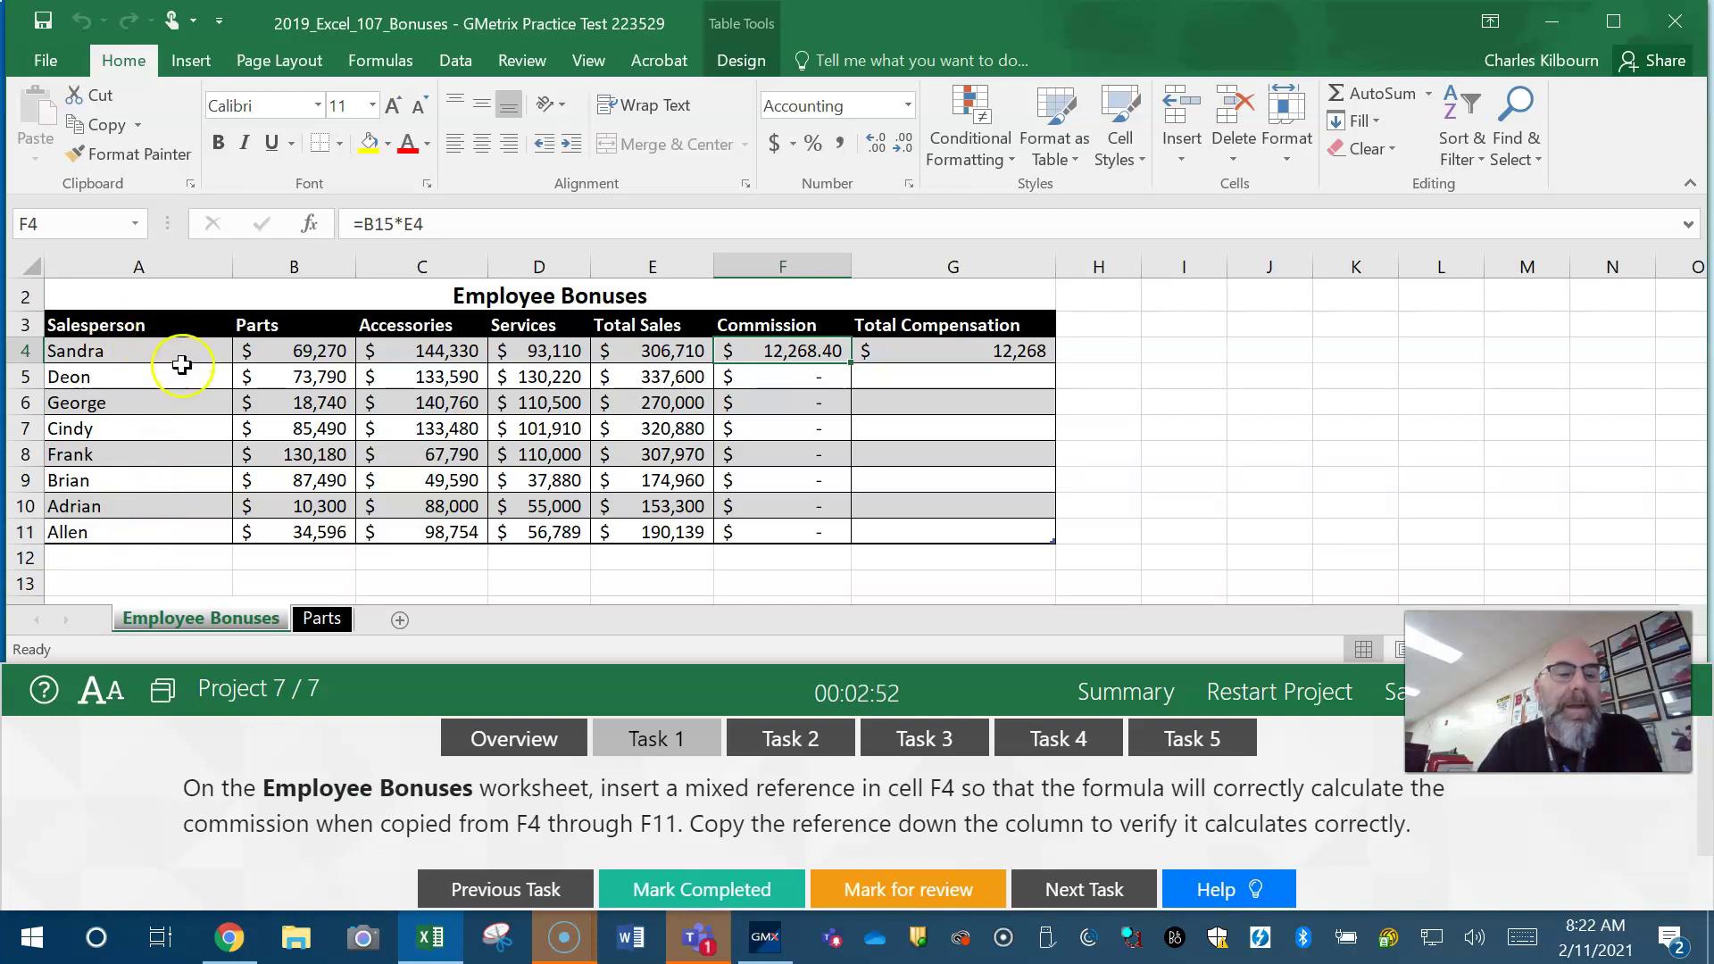
{"action": "scroll", "coordinate": [179, 339], "scroll_direction": "up", "scroll_amount": 1}
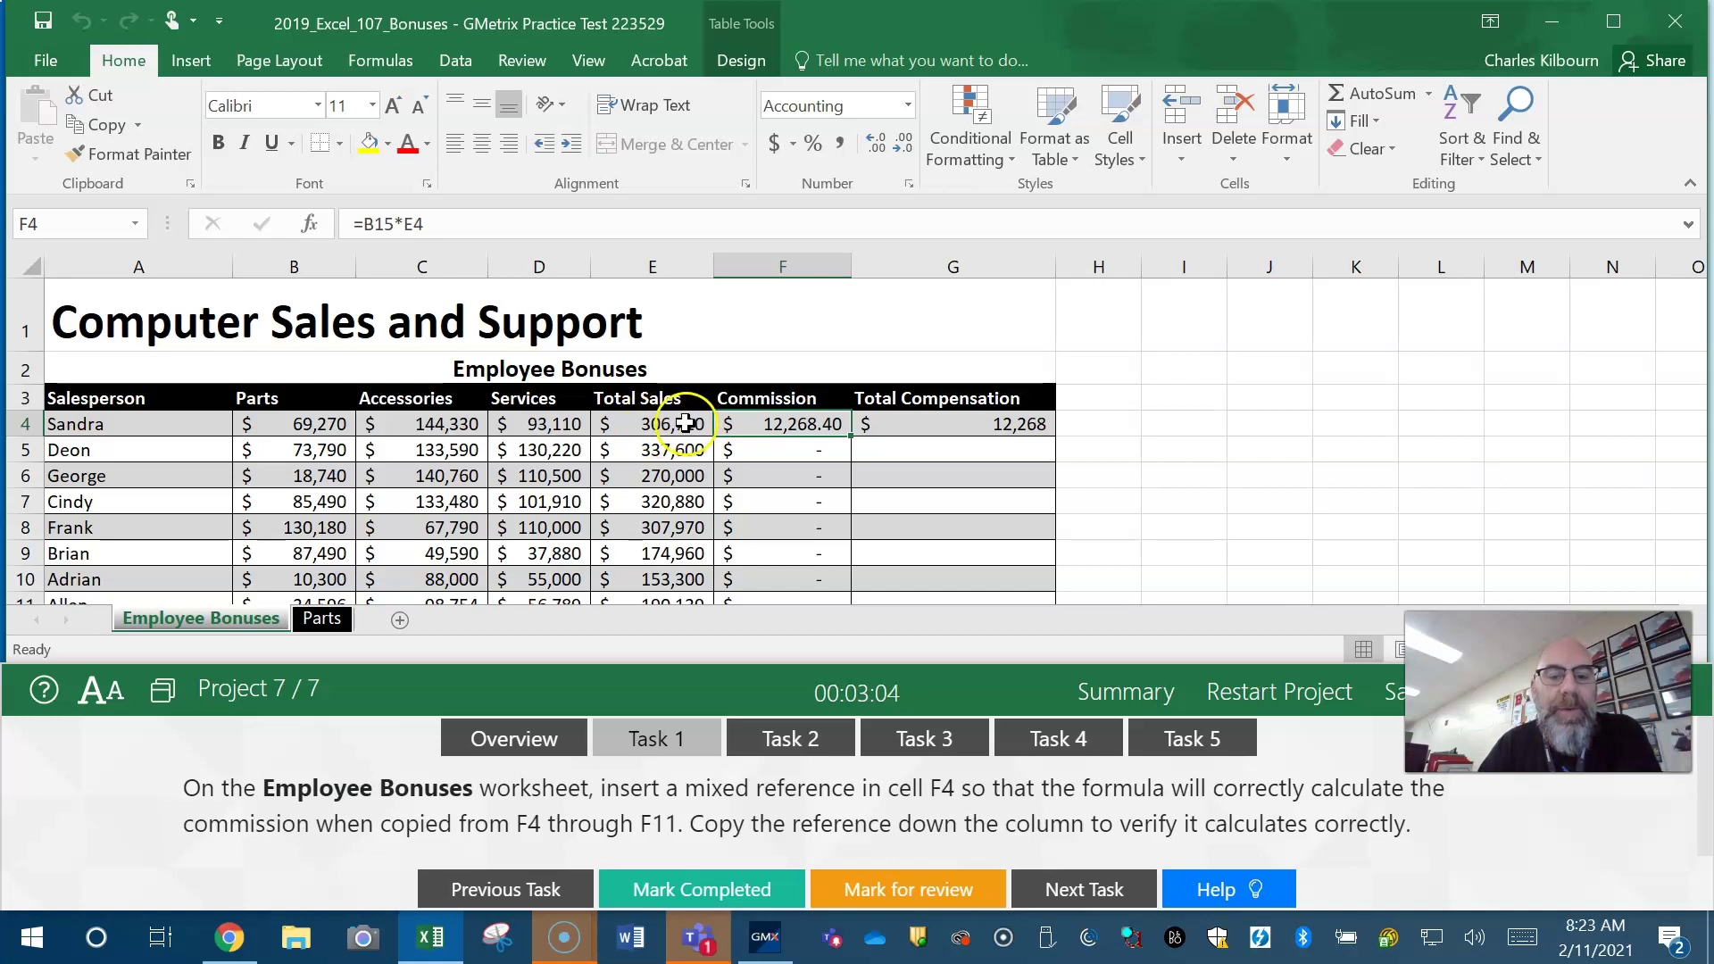
{"action": "scroll", "coordinate": [665, 423], "scroll_direction": "down", "scroll_amount": 3}
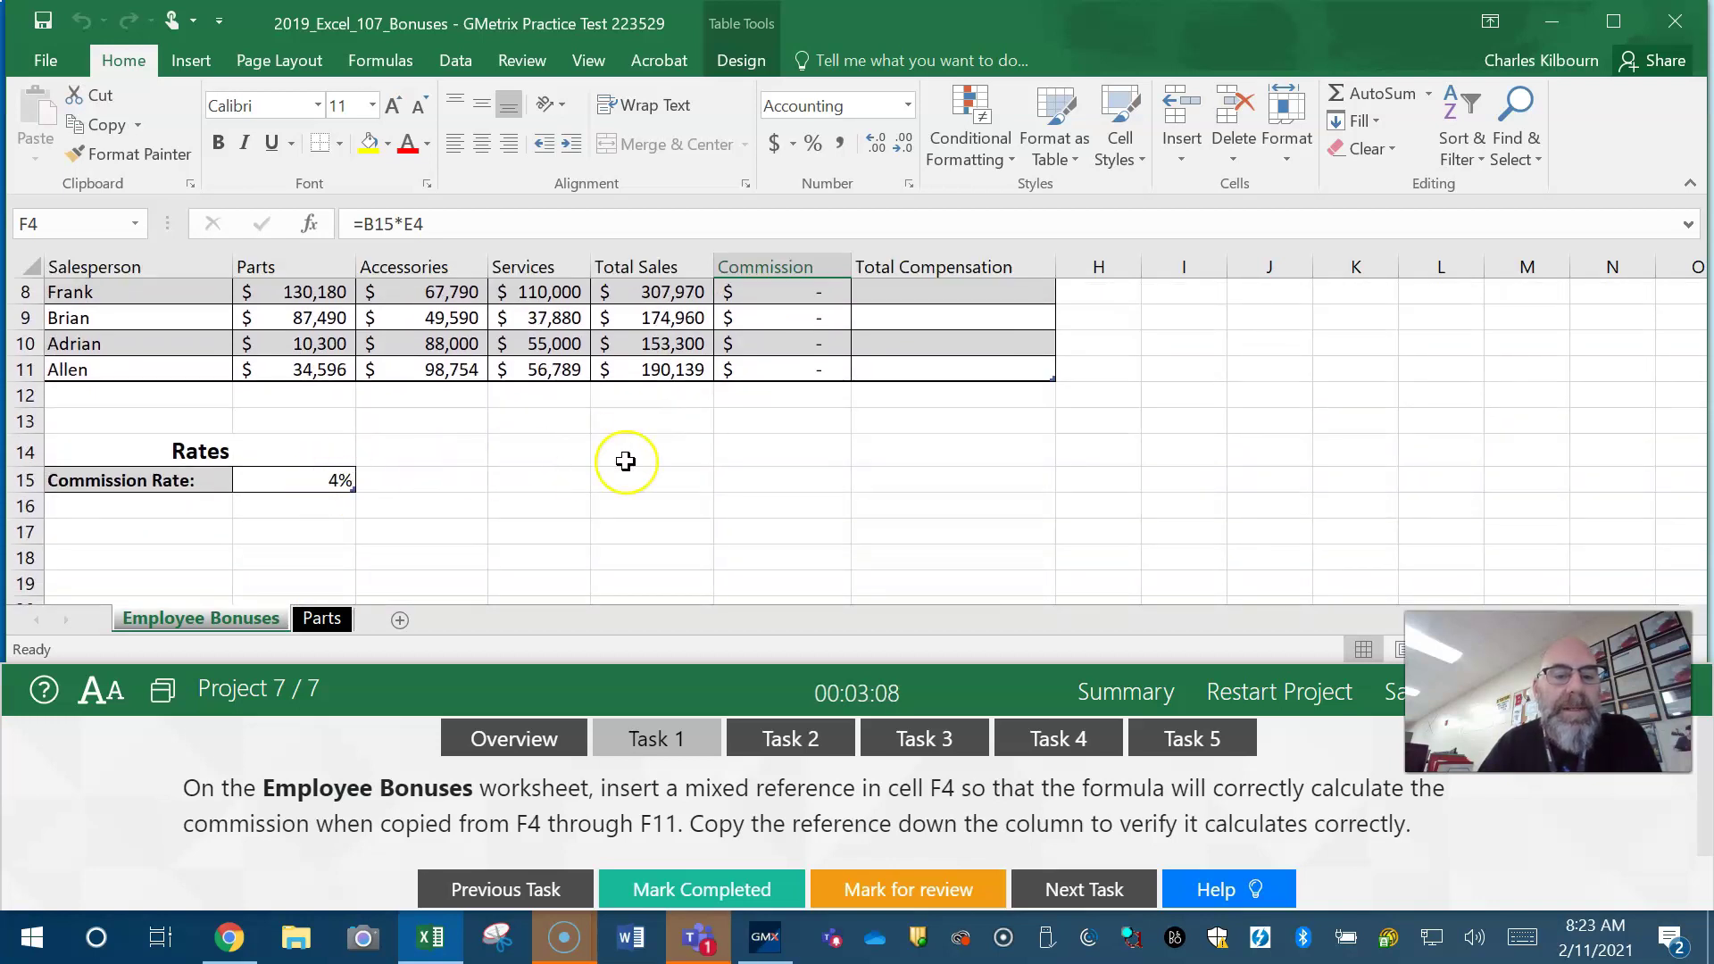
{"action": "scroll", "coordinate": [626, 461], "scroll_direction": "up", "scroll_amount": 2}
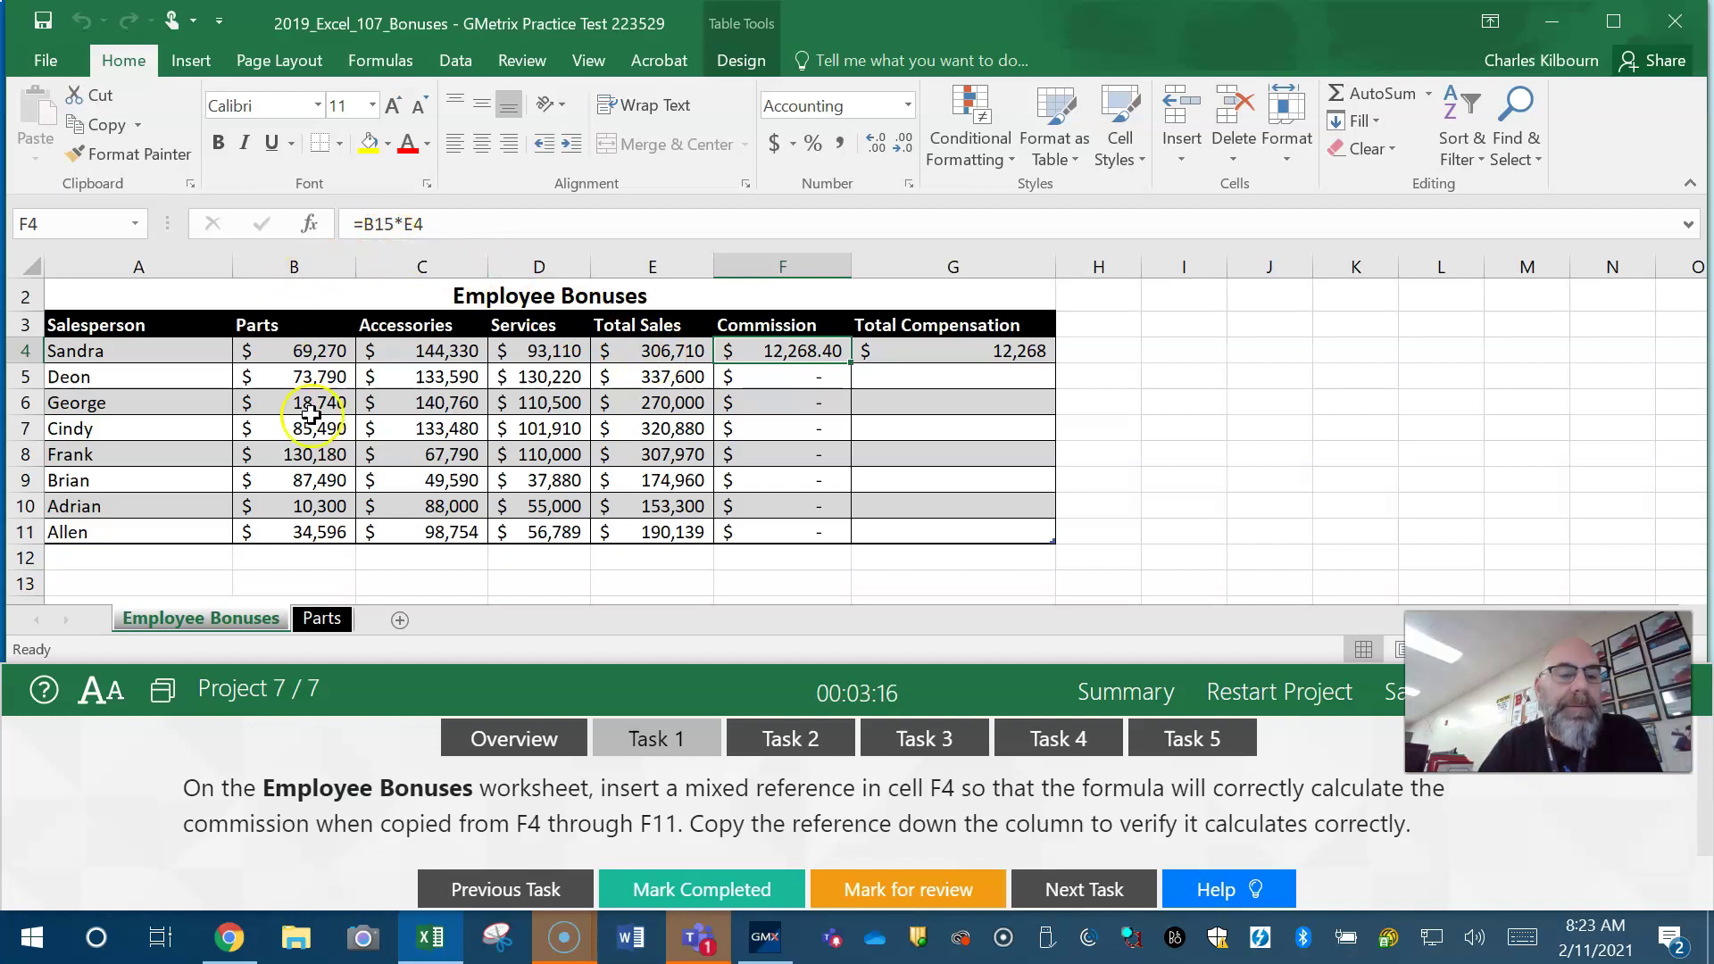
{"action": "scroll", "coordinate": [306, 375], "scroll_direction": "down", "scroll_amount": 2}
{"action": "scroll", "coordinate": [345, 476], "scroll_direction": "up", "scroll_amount": 2}
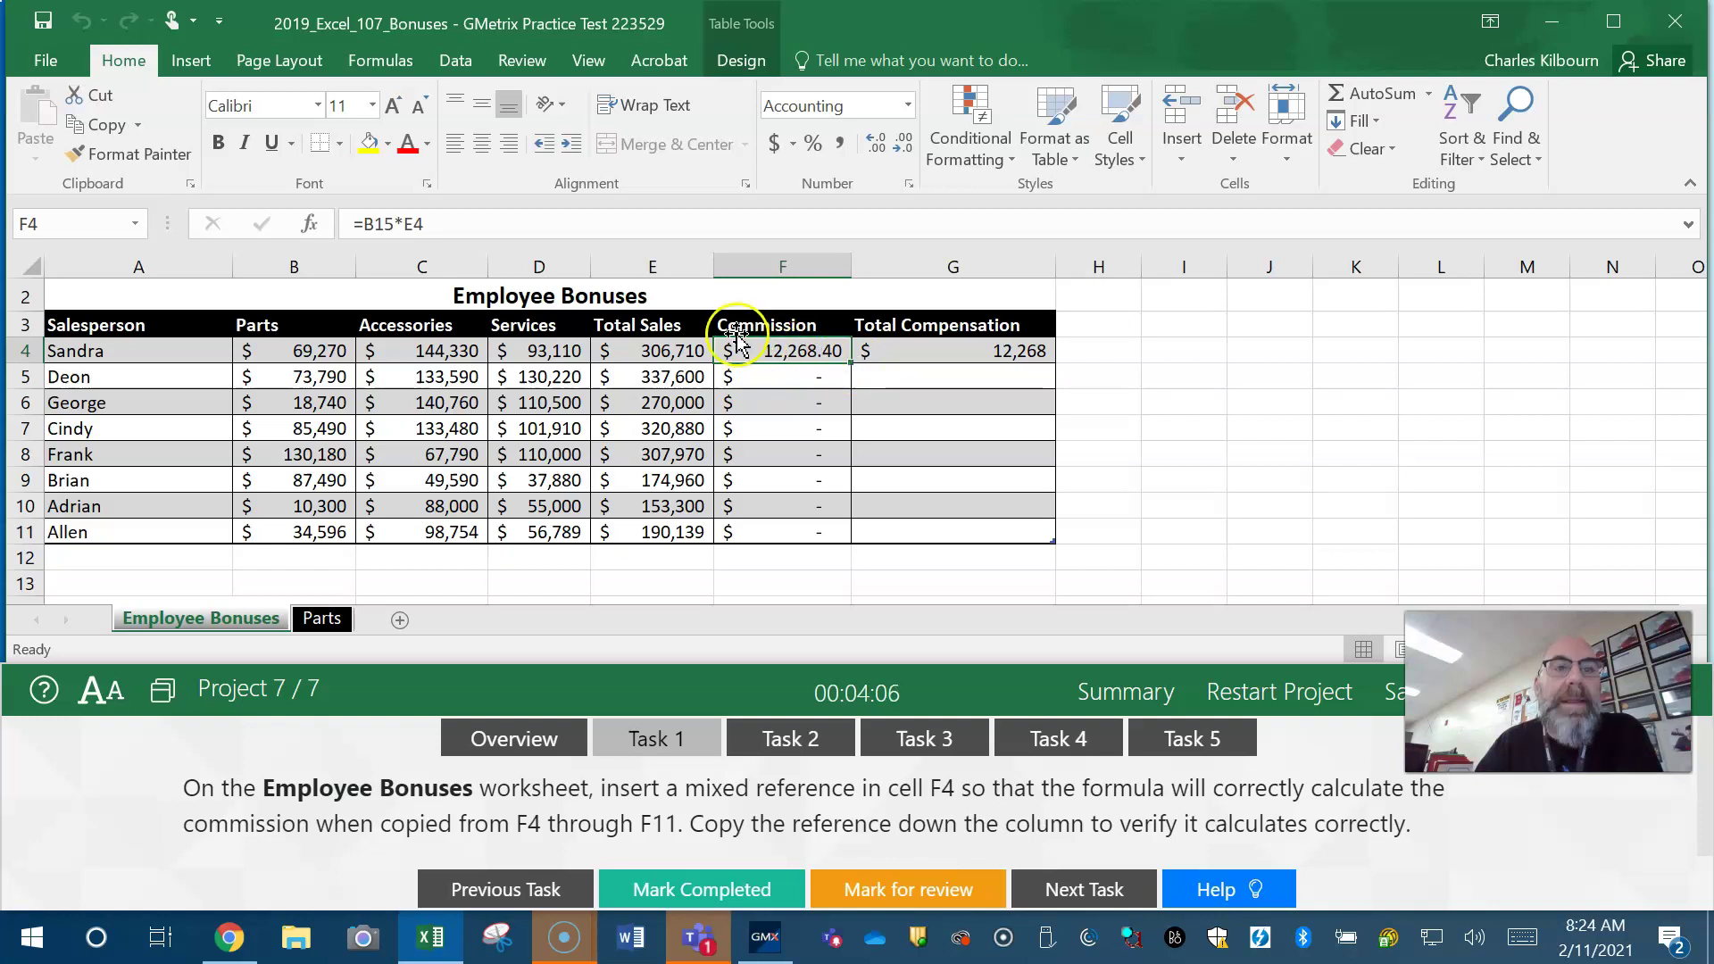
Step: Edit F4's commission formula to =B$15*E4 so the rate row stays fixed
{"action": "left_click", "coordinate": [377, 227]}
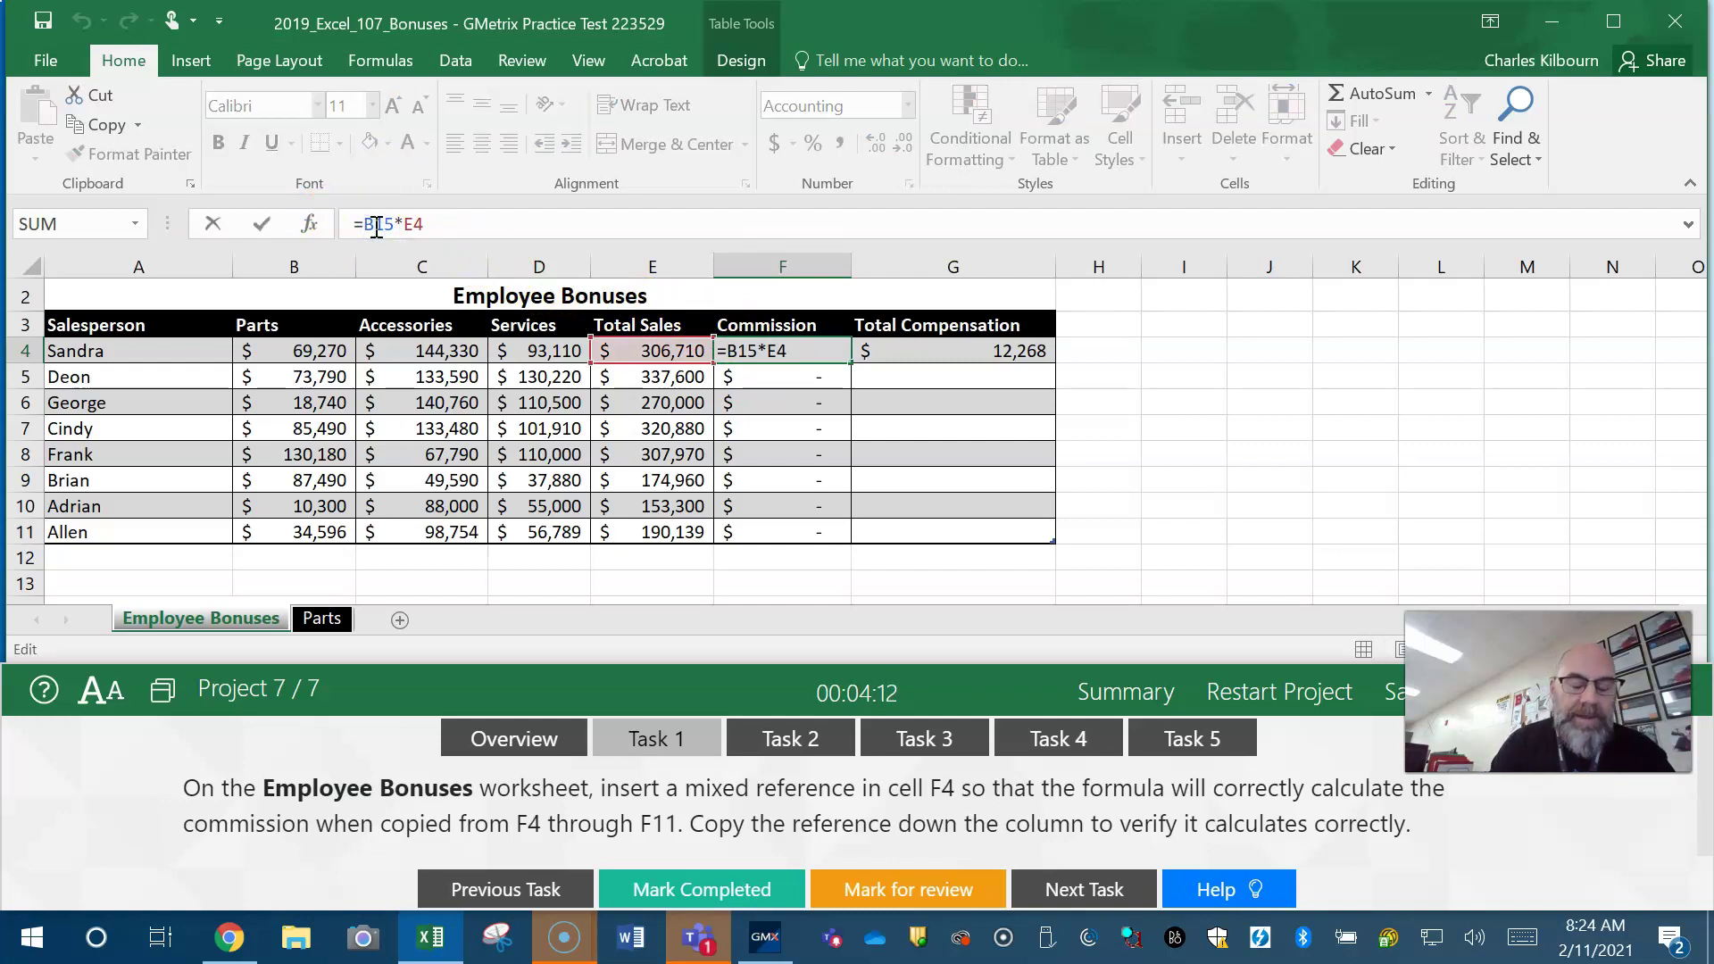
{"action": "type", "text": "$"}
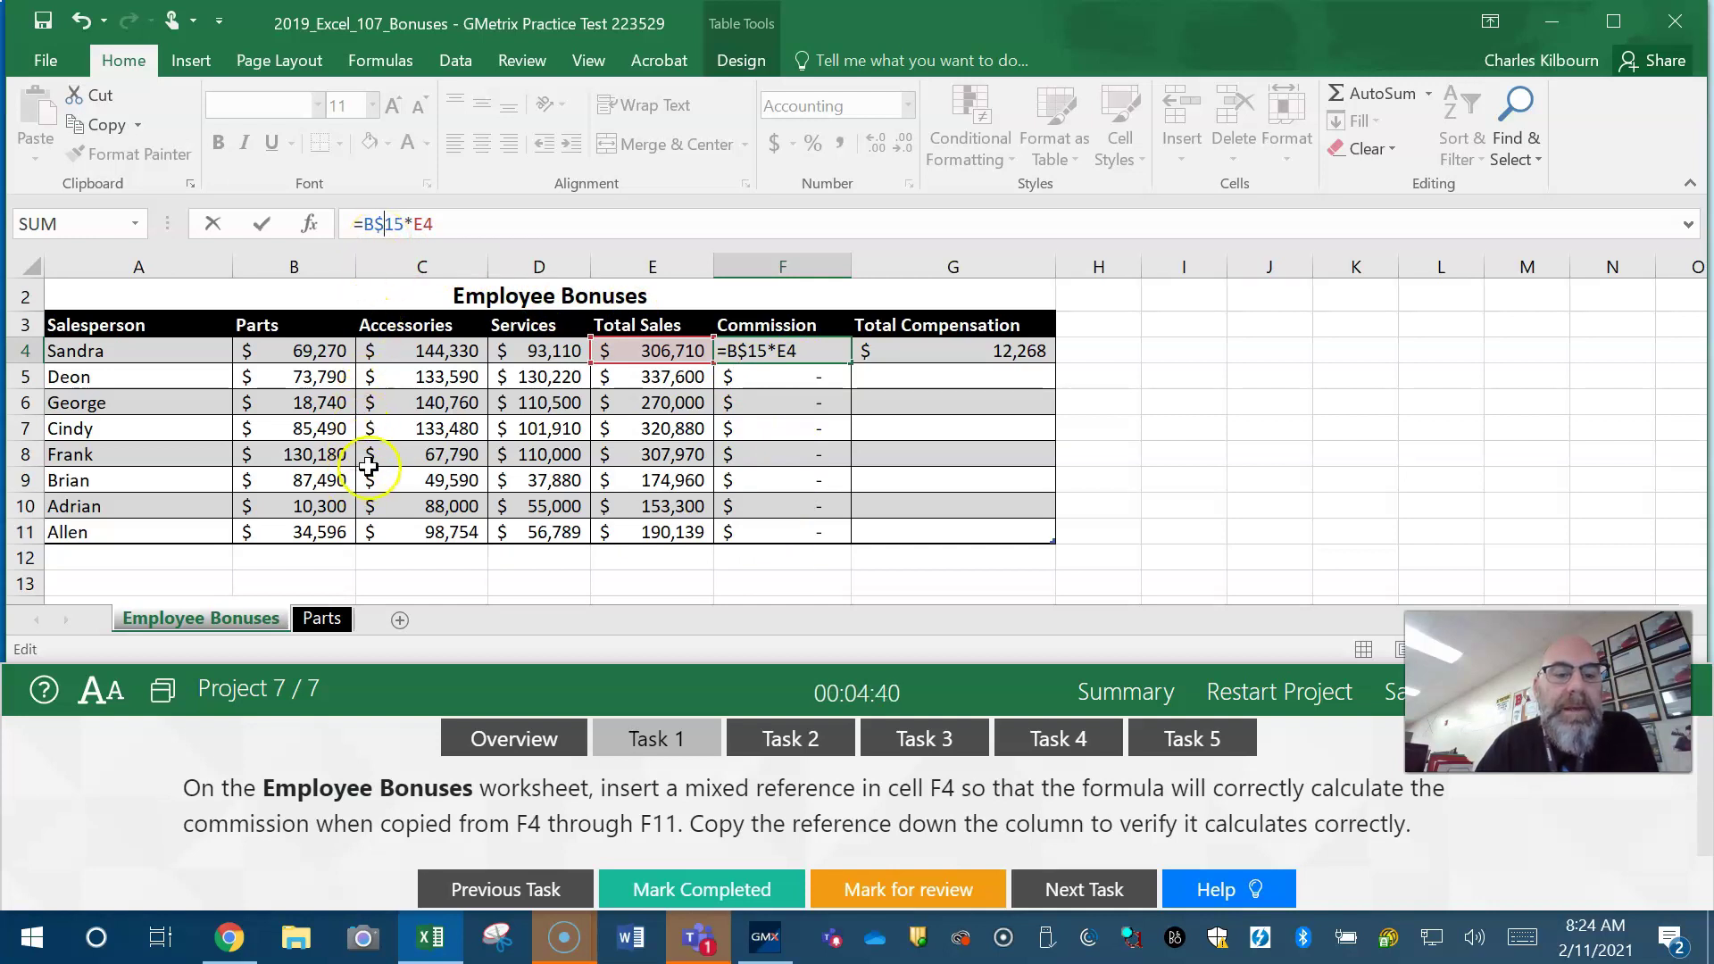
{"action": "scroll", "coordinate": [582, 497], "scroll_direction": "down", "scroll_amount": 2}
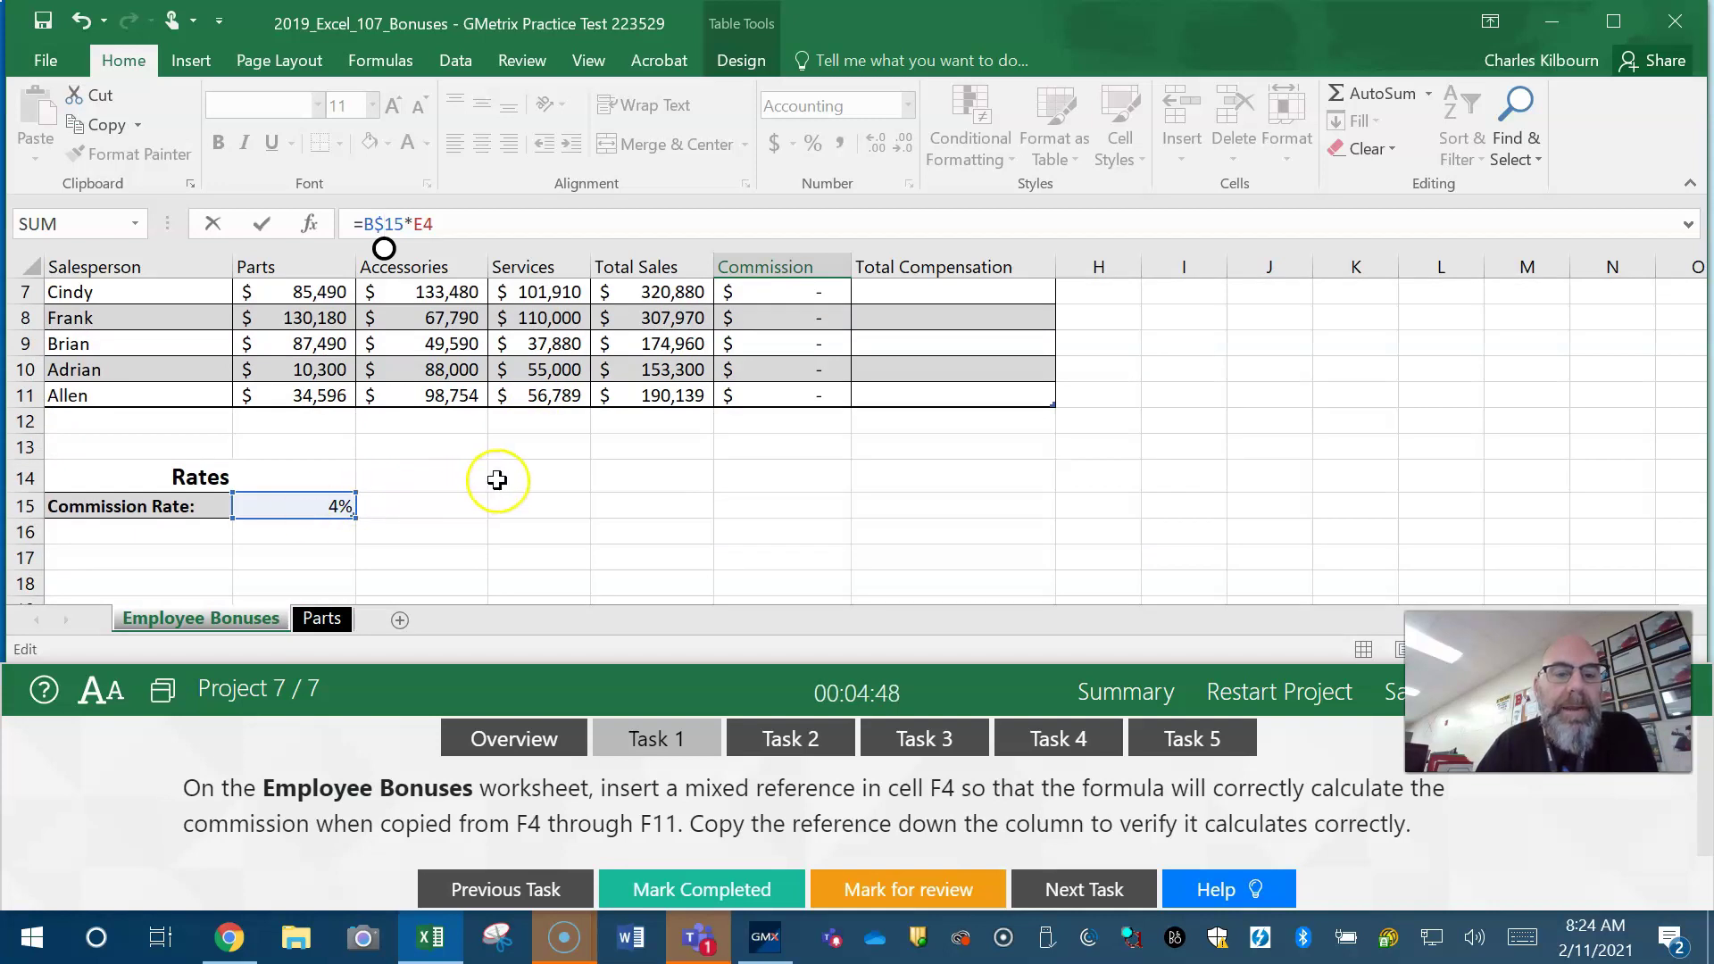
{"action": "scroll", "coordinate": [497, 481], "scroll_direction": "up", "scroll_amount": 2}
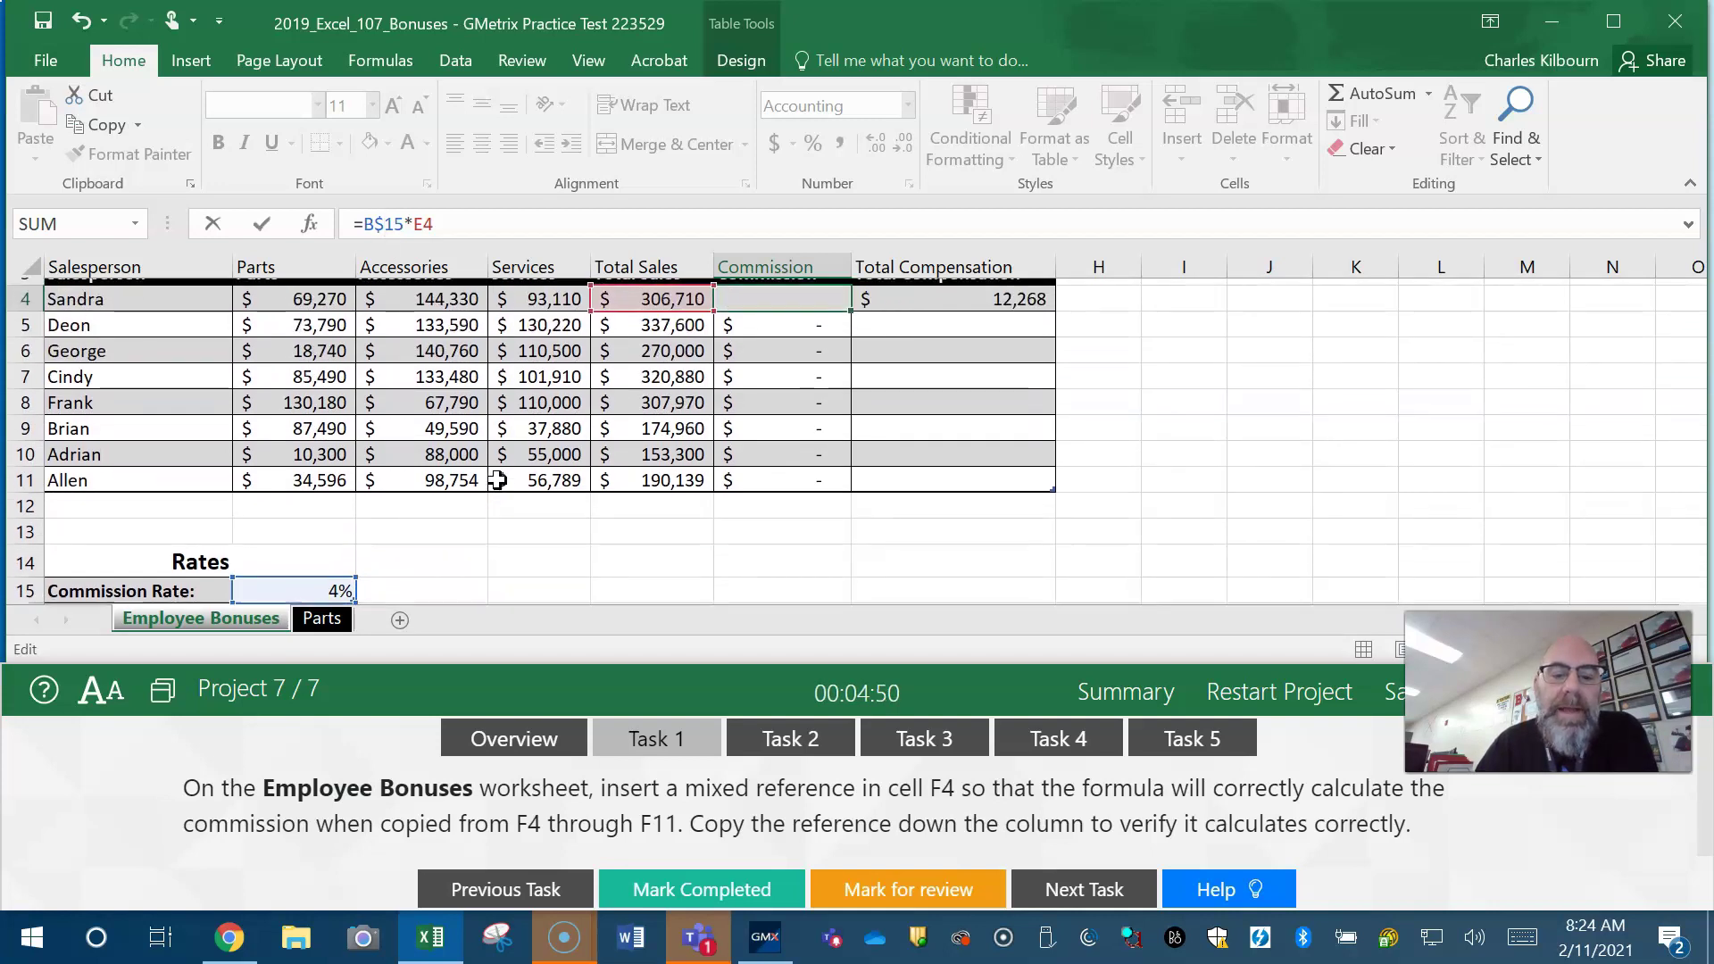
{"action": "scroll", "coordinate": [498, 480], "scroll_direction": "down", "scroll_amount": 1}
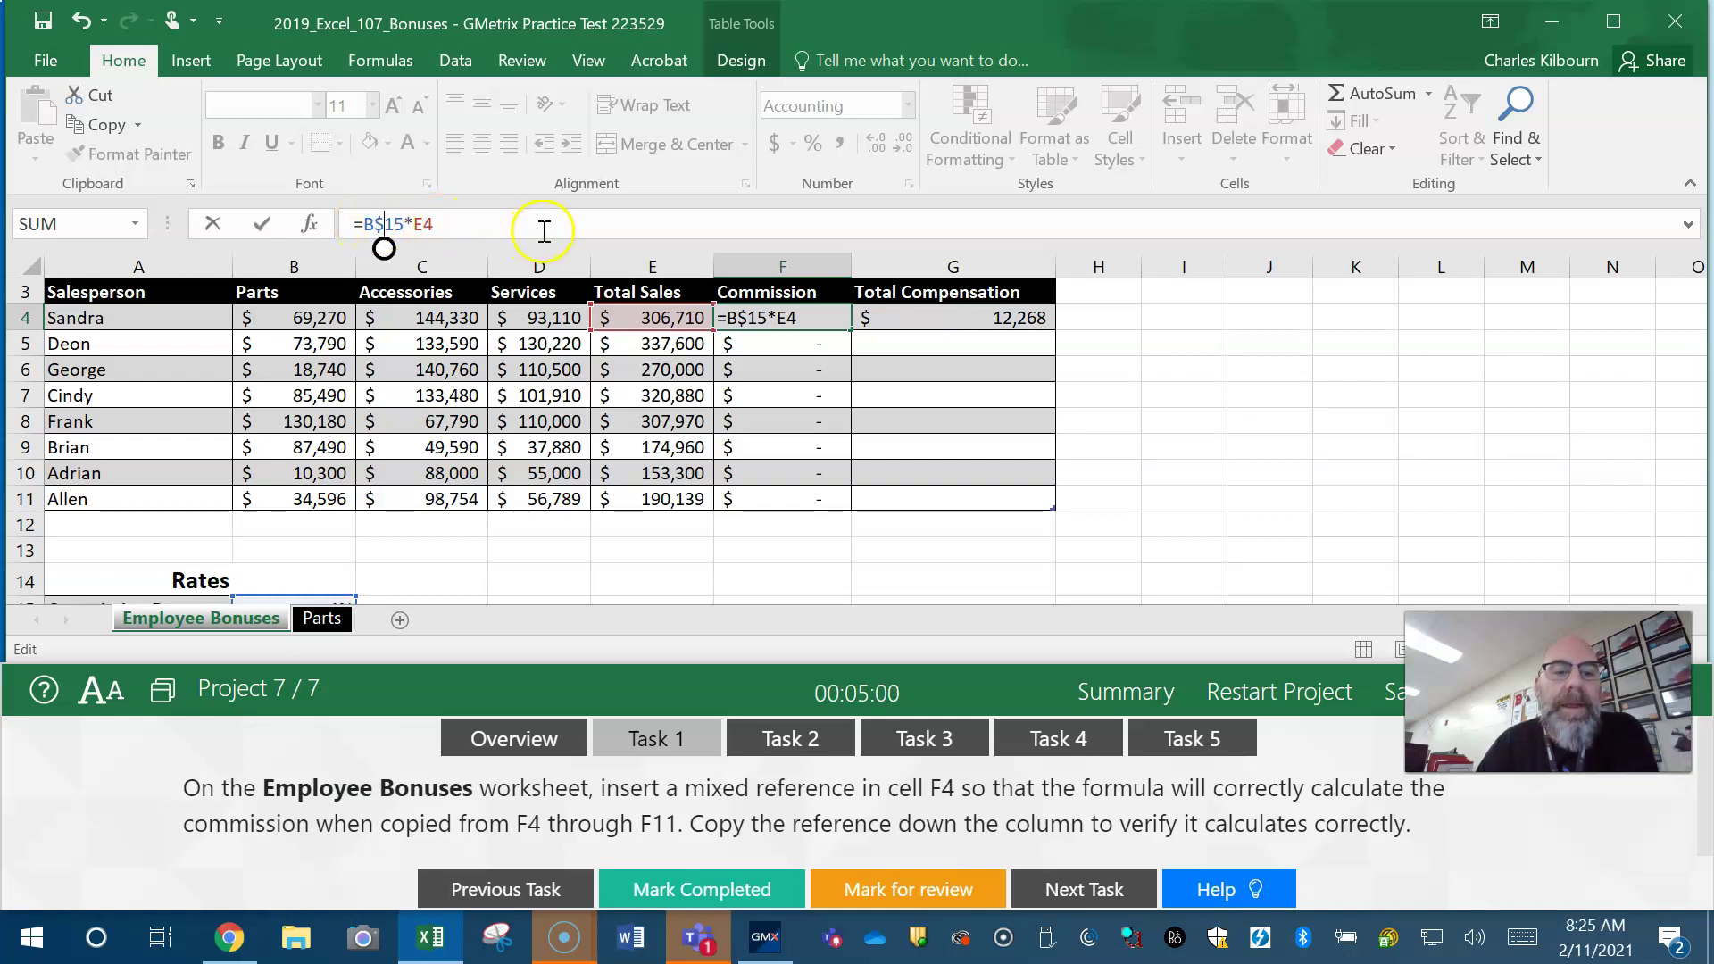
{"action": "left_click", "coordinate": [610, 222]}
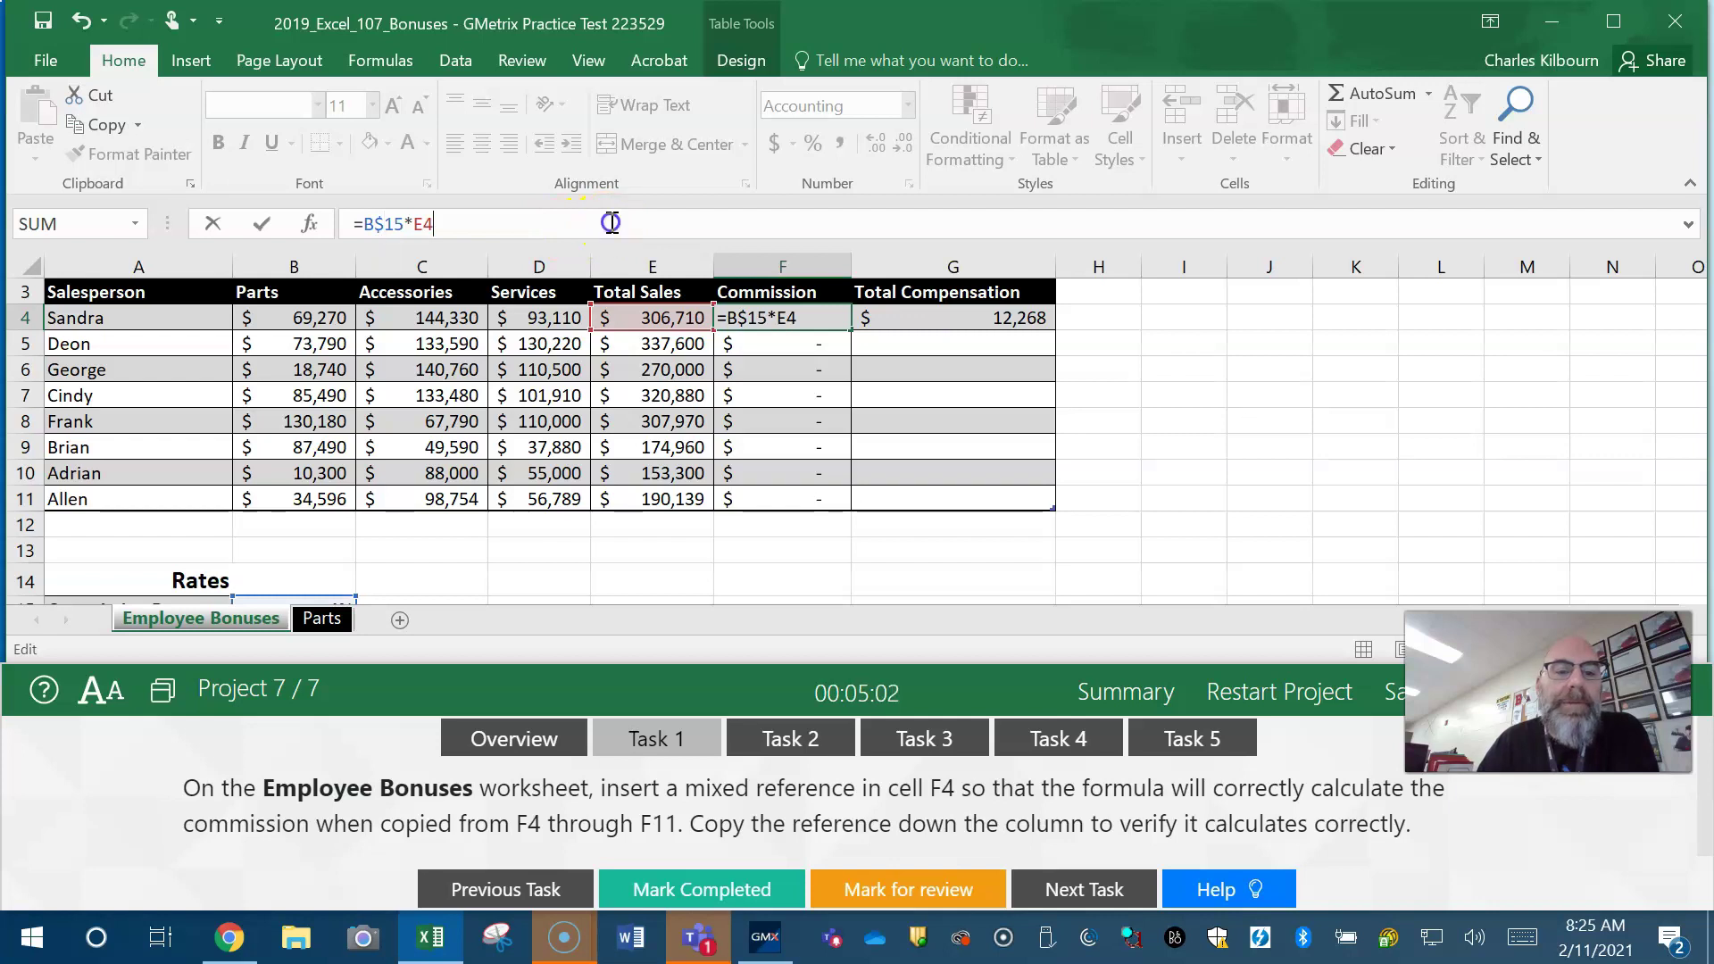
Step: Fill =B$15*E4 down F4:F11 and mark Task 1 completed
{"action": "left_click", "coordinate": [854, 334]}
{"action": "left_click_drag", "start_coordinate": [851, 332], "coordinate": [859, 507]}
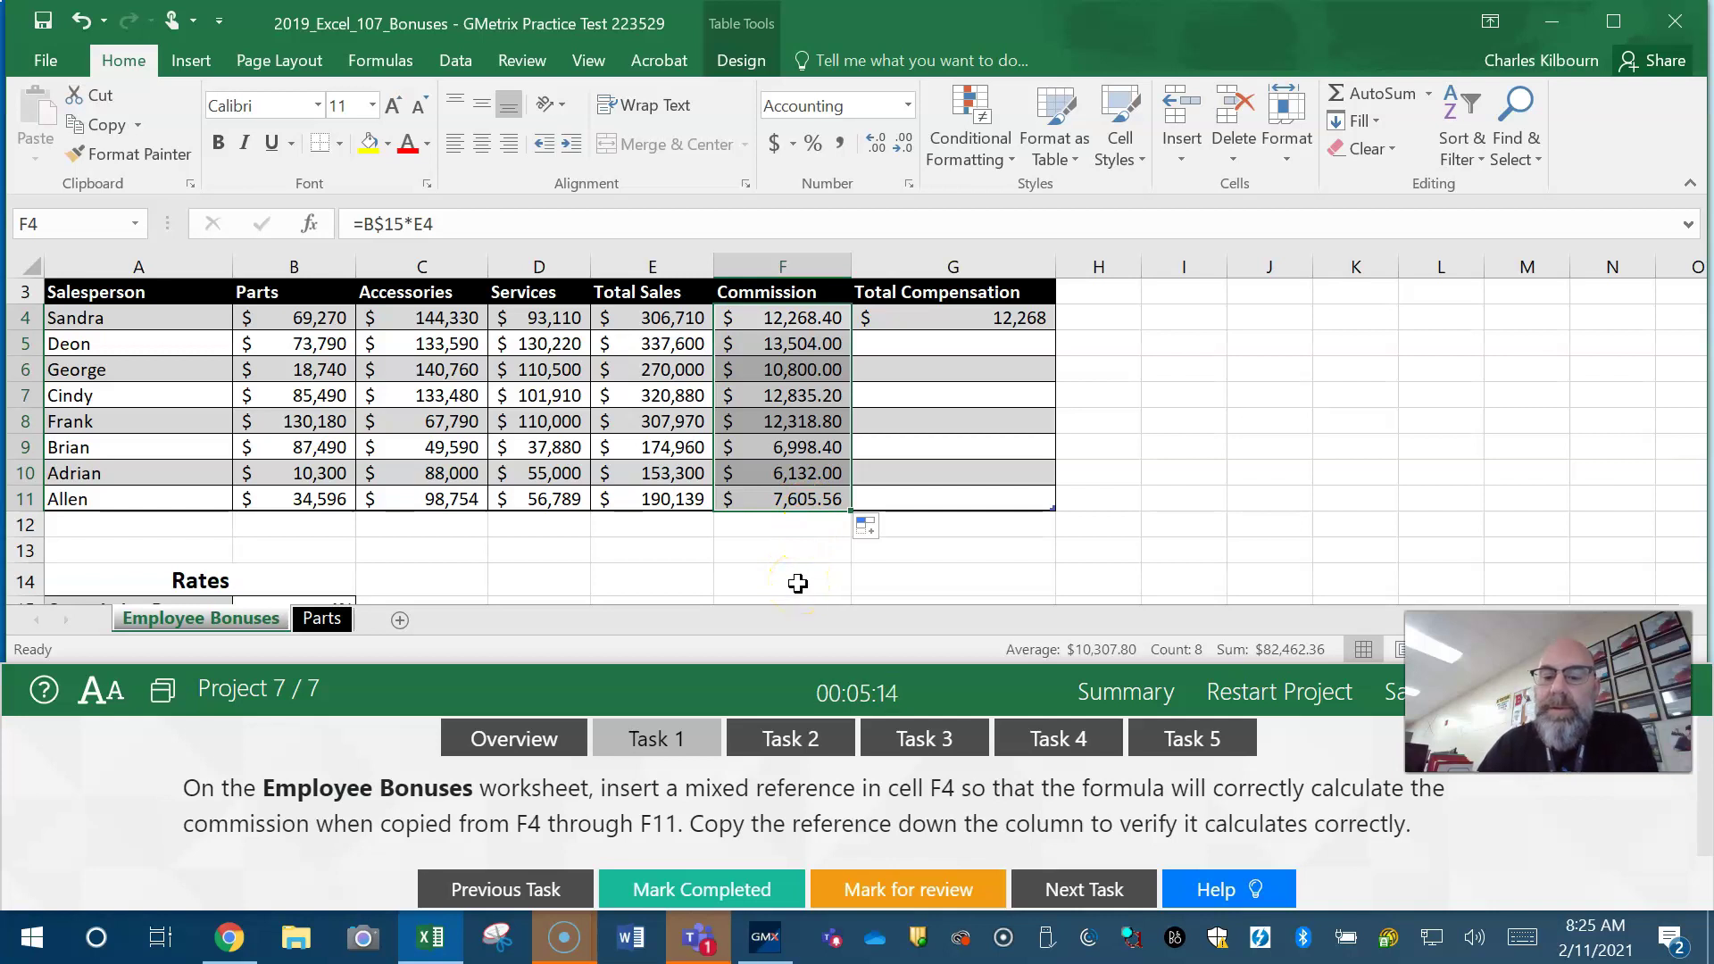
{"action": "left_click", "coordinate": [761, 891]}
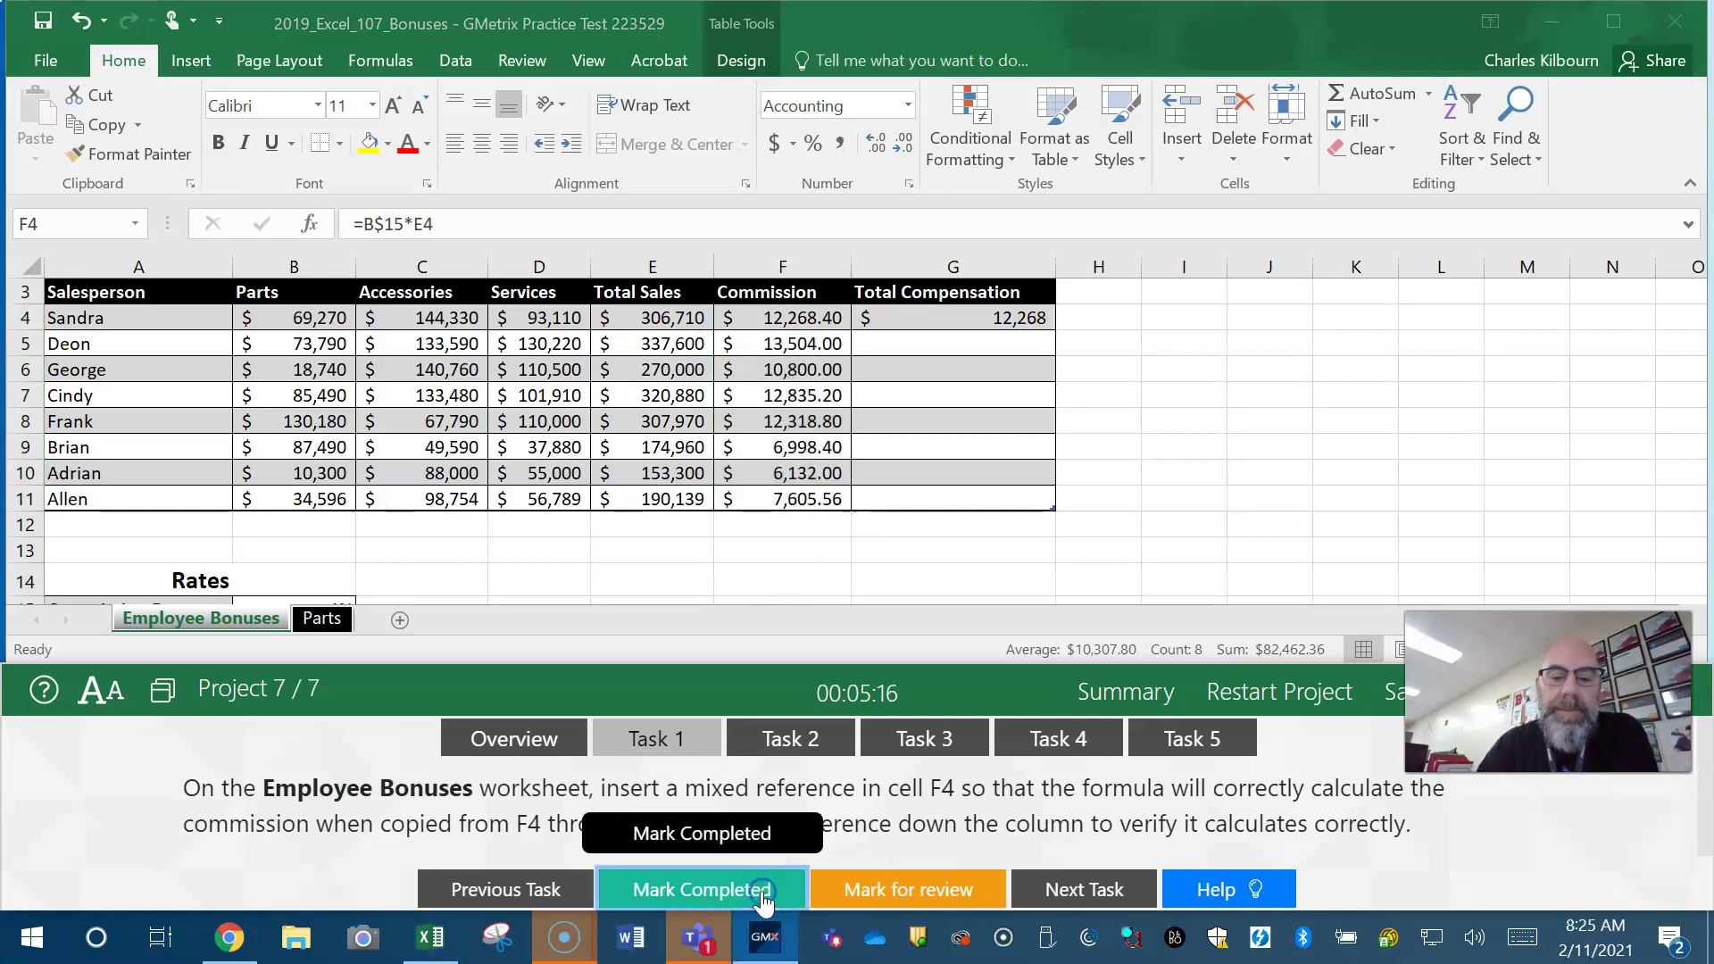
Step: Open Task 2 and autofill the G4 Total Compensation formula down through G11
{"action": "left_click", "coordinate": [817, 750]}
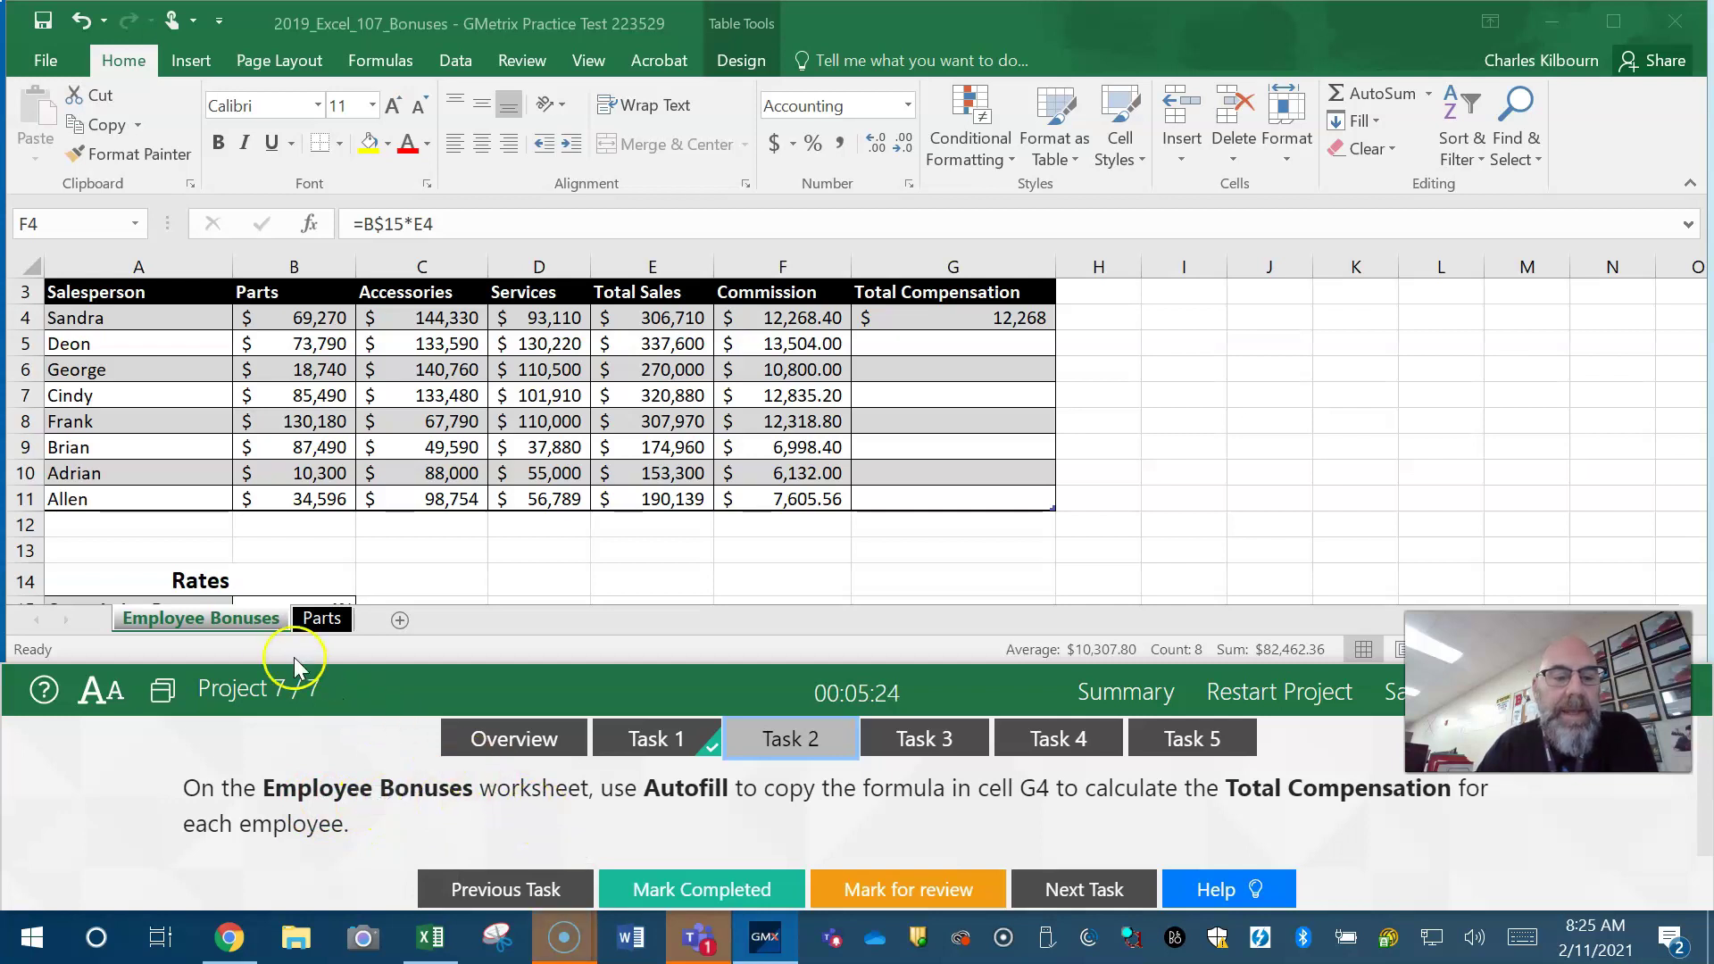
{"action": "left_click", "coordinate": [257, 624]}
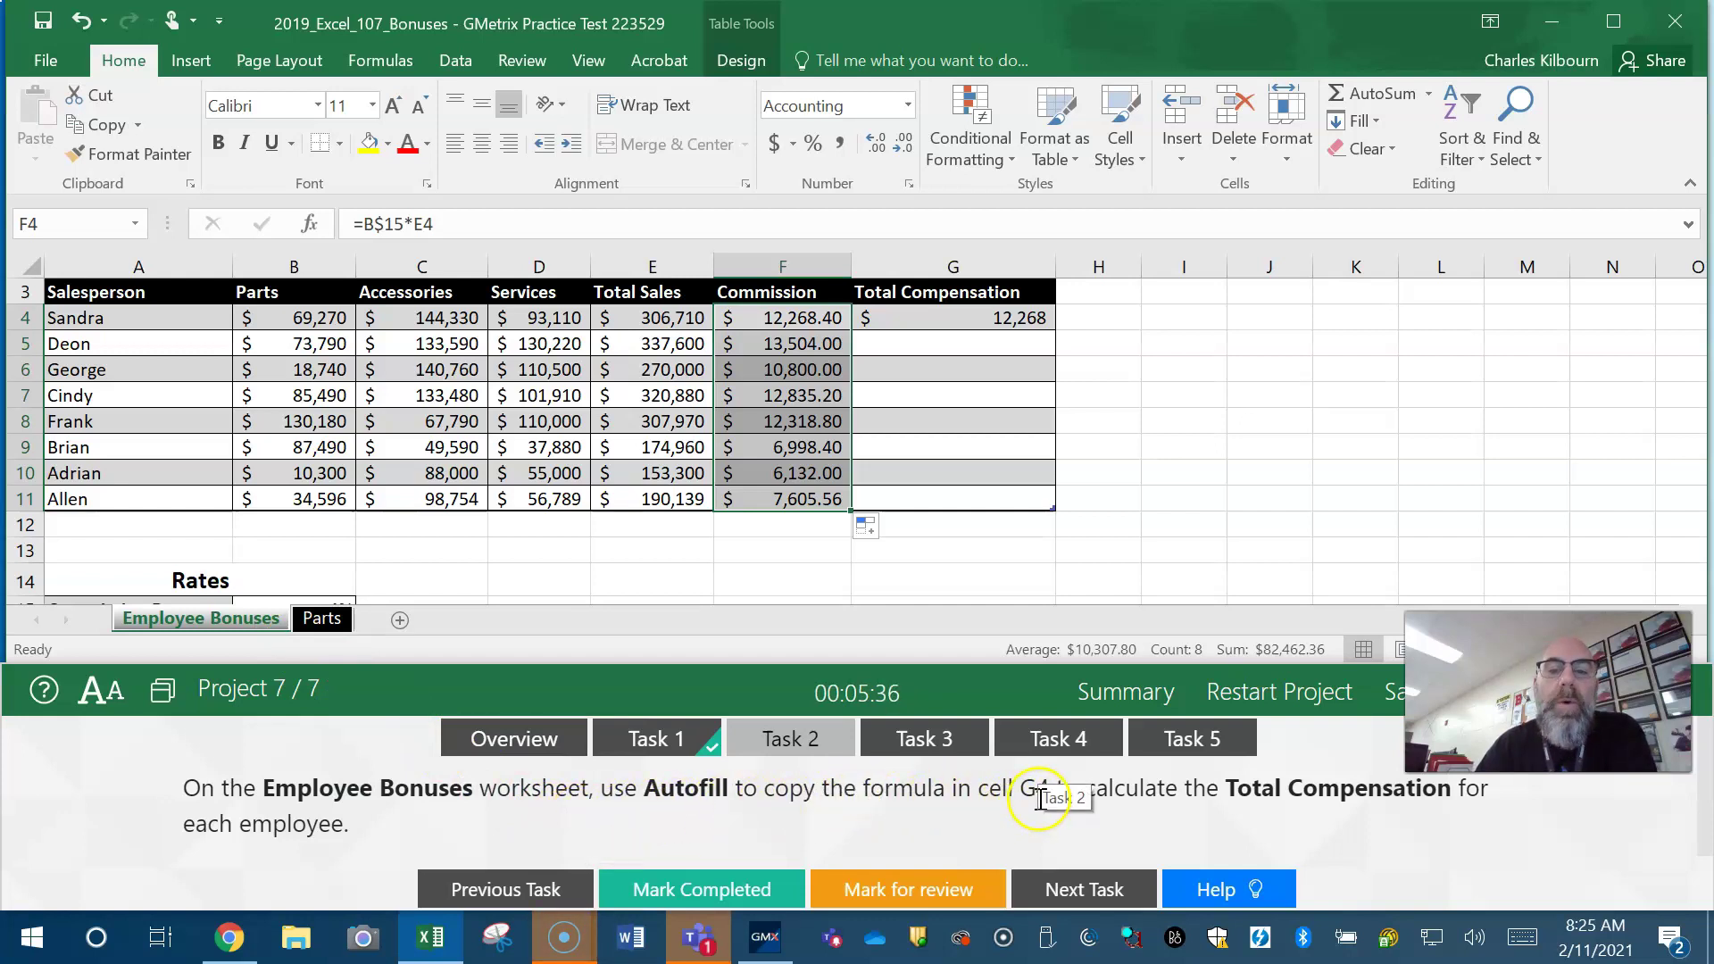
{"action": "left_click", "coordinate": [959, 318]}
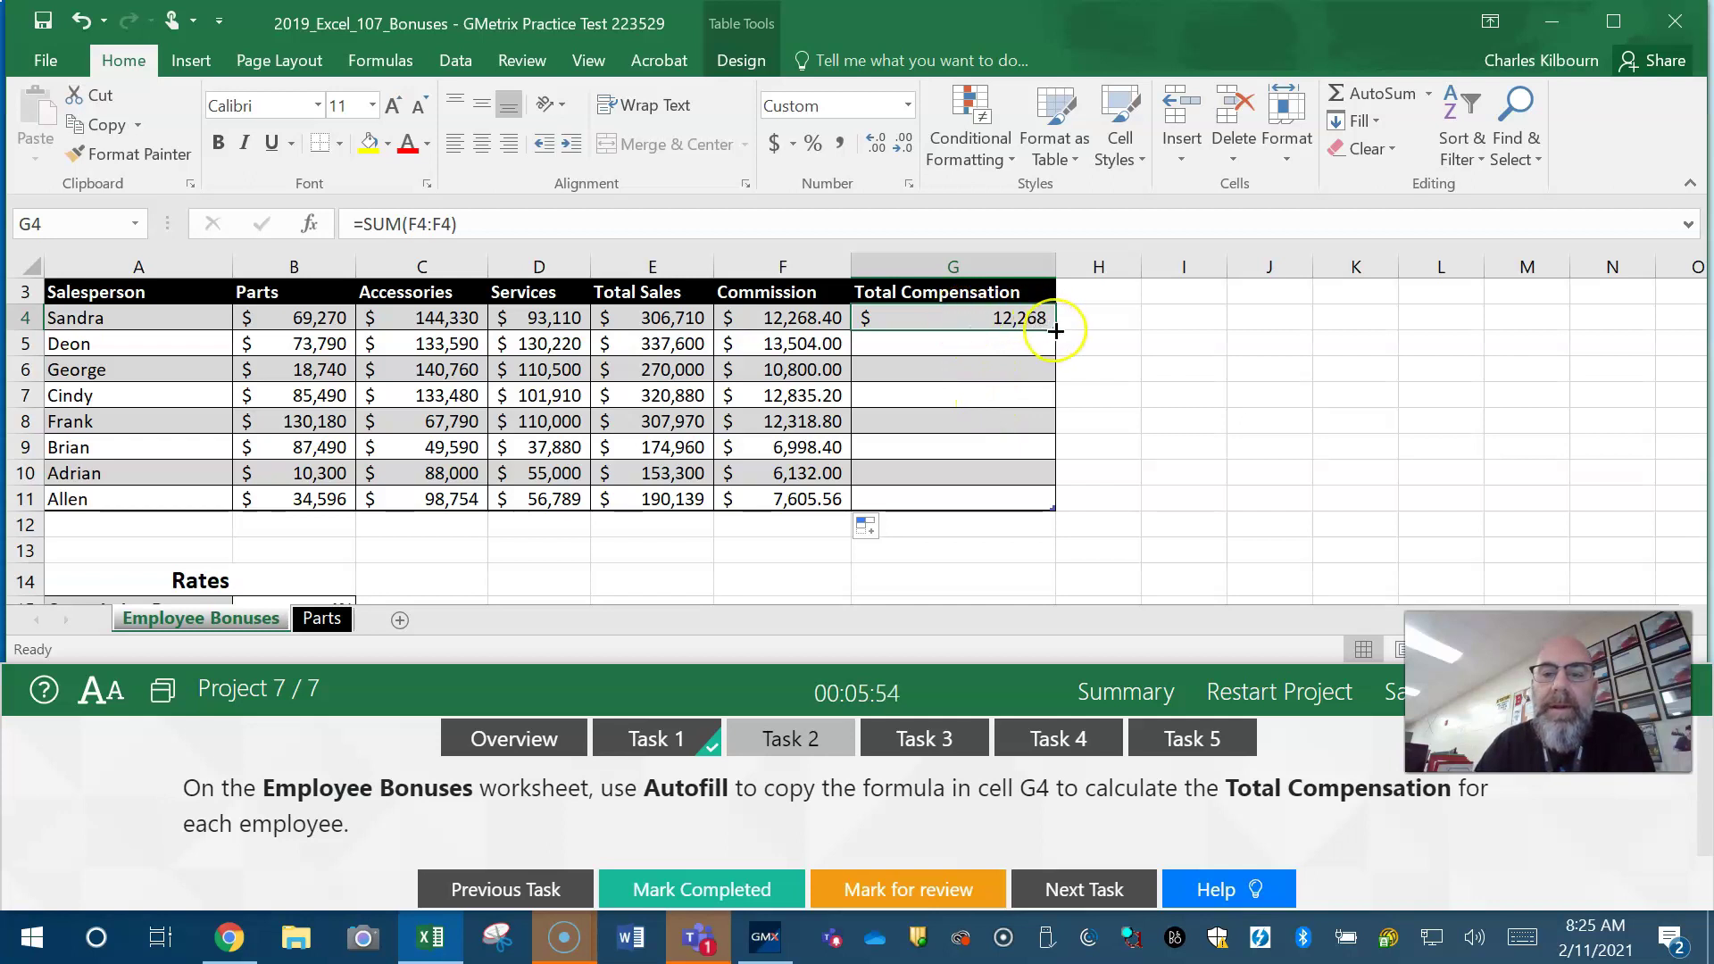
{"action": "left_click_drag", "start_coordinate": [1057, 332], "coordinate": [1038, 515]}
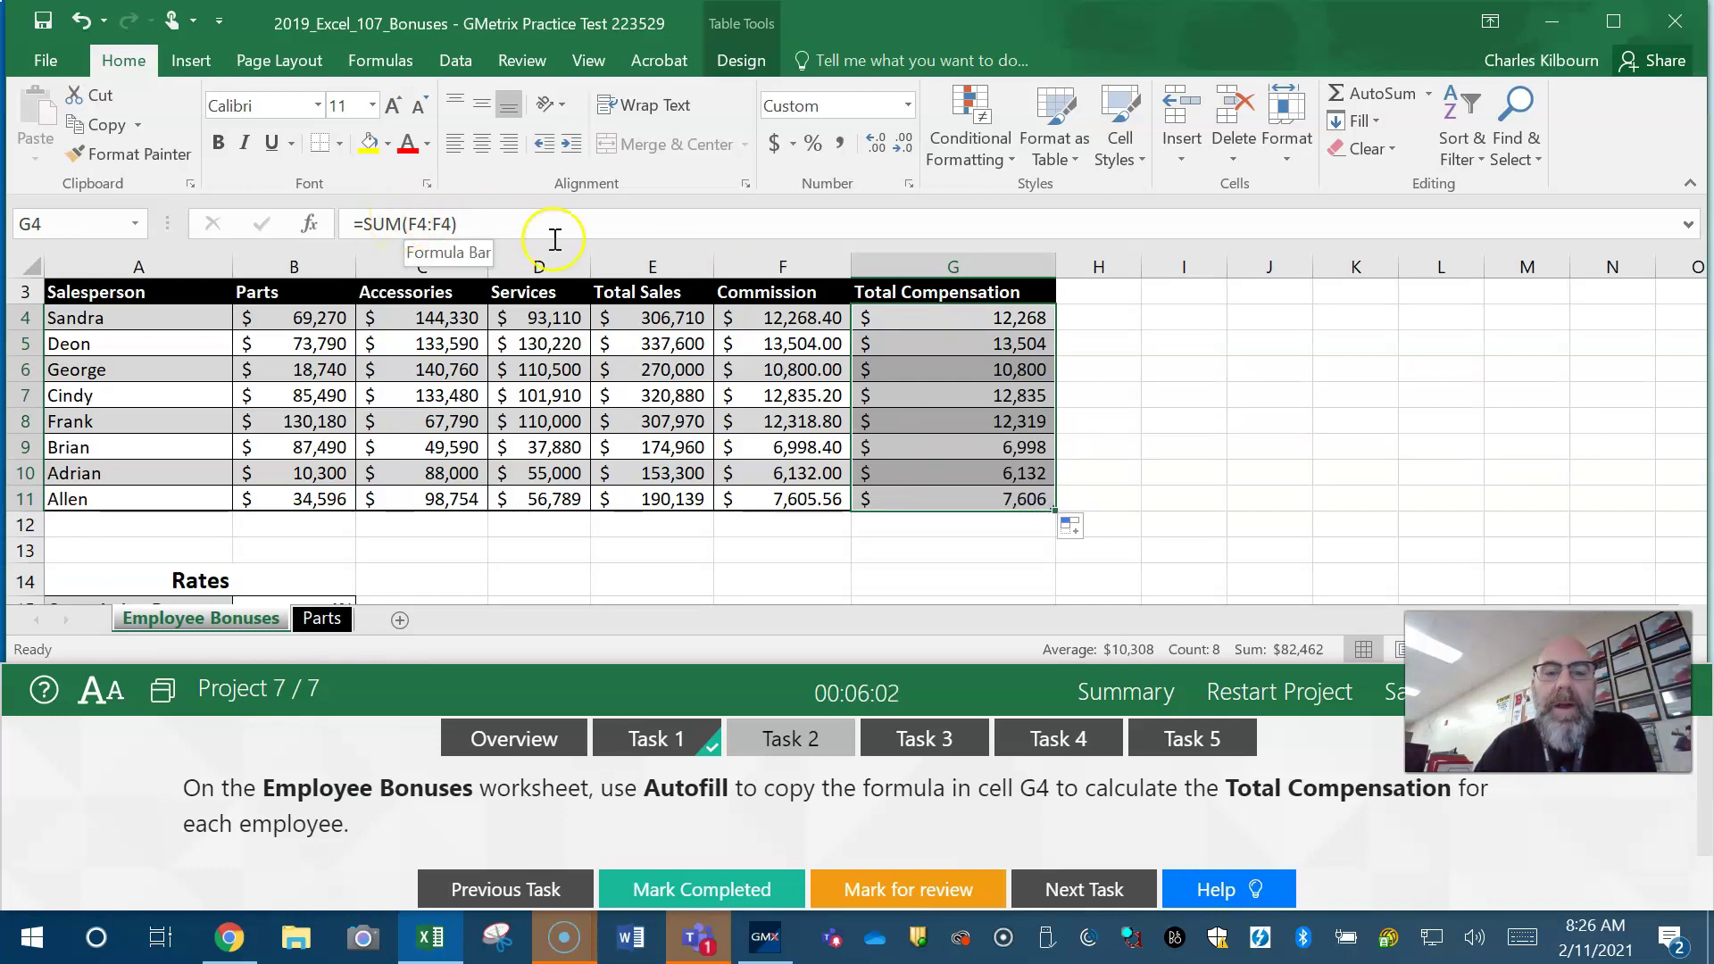
{"action": "scroll", "coordinate": [496, 549], "scroll_direction": "down", "scroll_amount": 1}
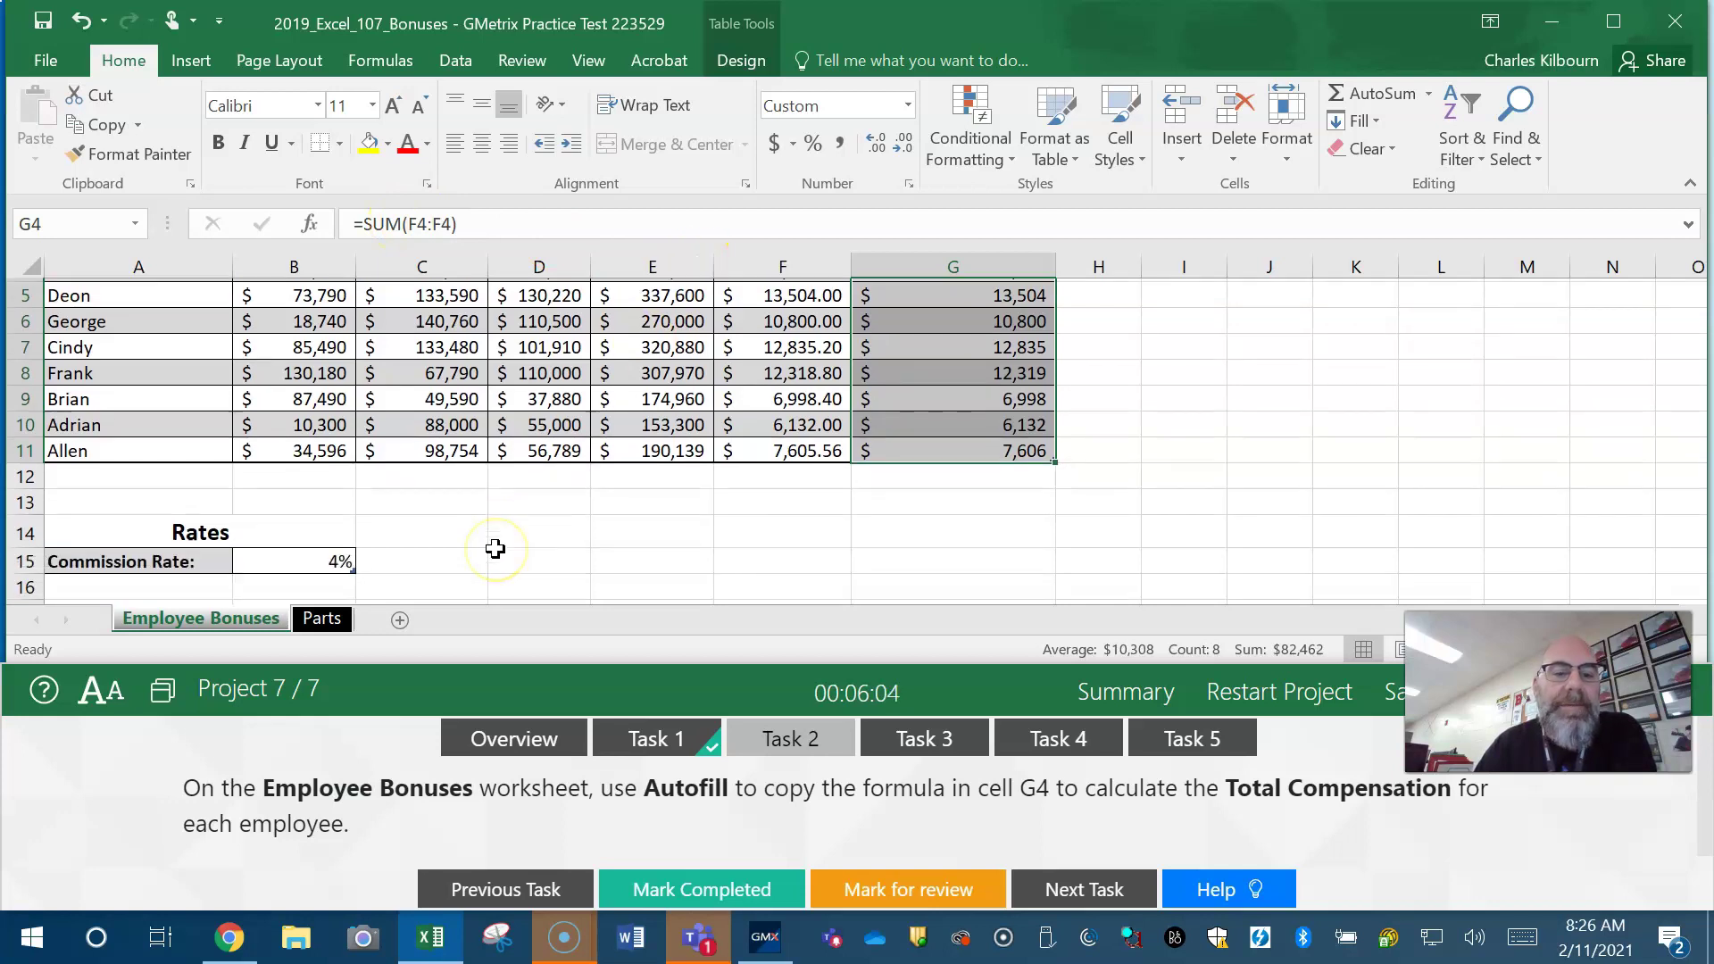
{"action": "scroll", "coordinate": [496, 550], "scroll_direction": "down", "scroll_amount": 1}
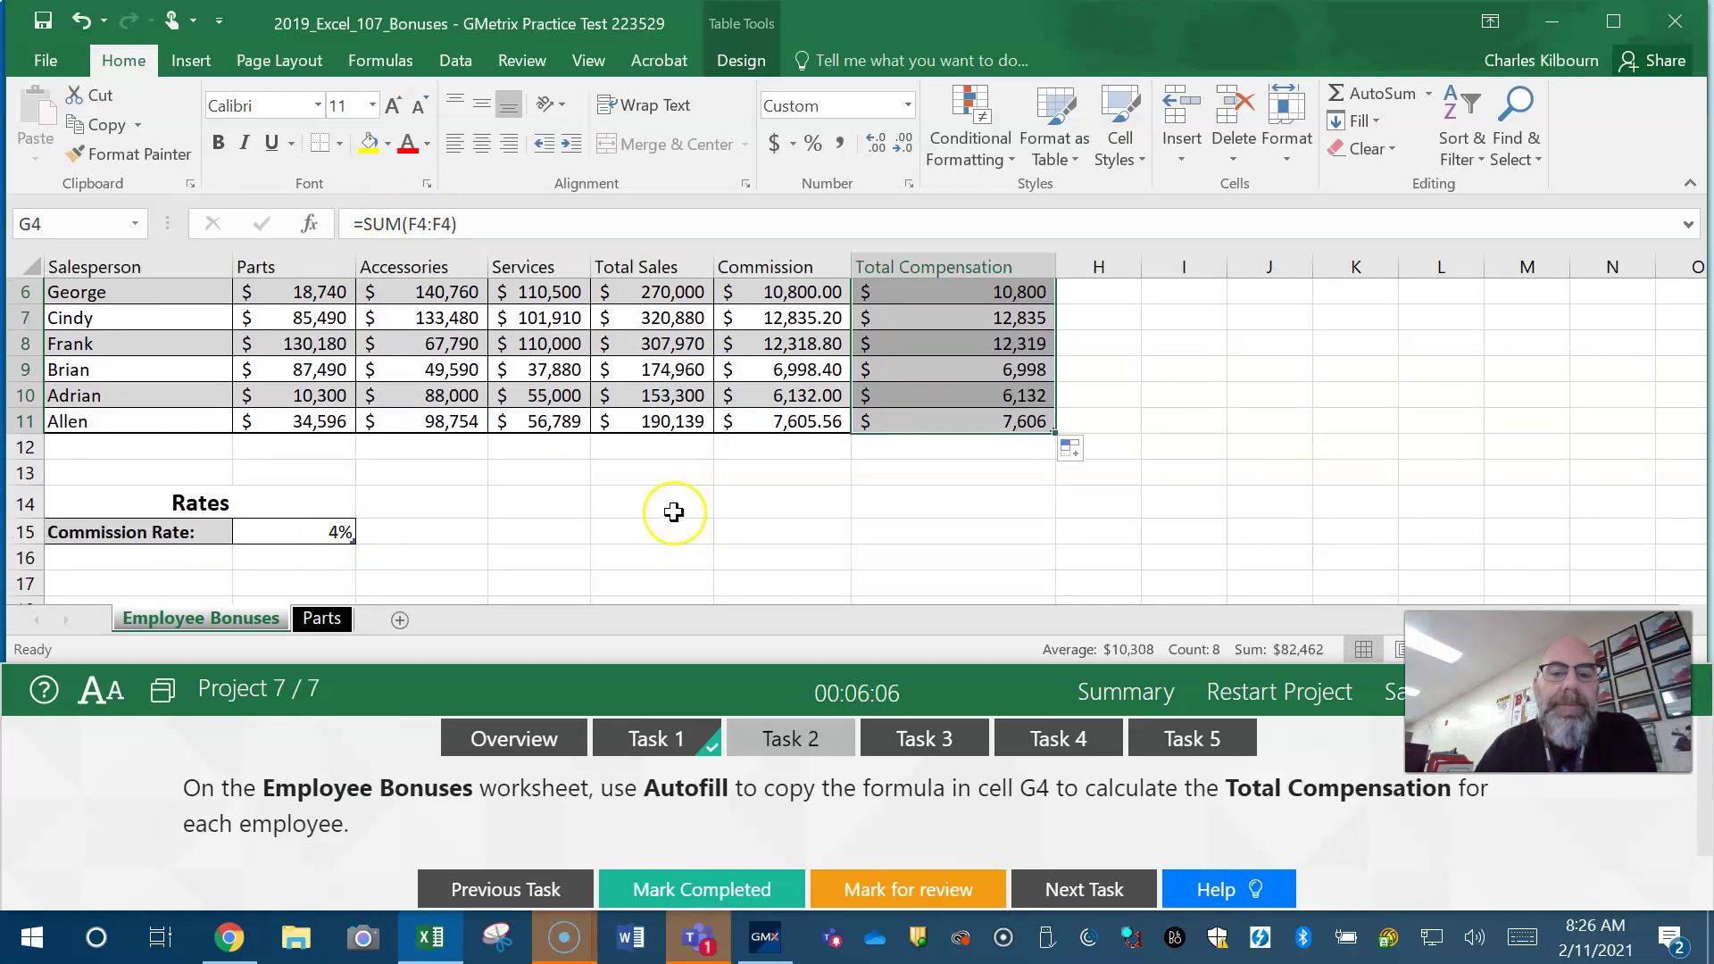
{"action": "scroll", "coordinate": [672, 509], "scroll_direction": "up", "scroll_amount": 3}
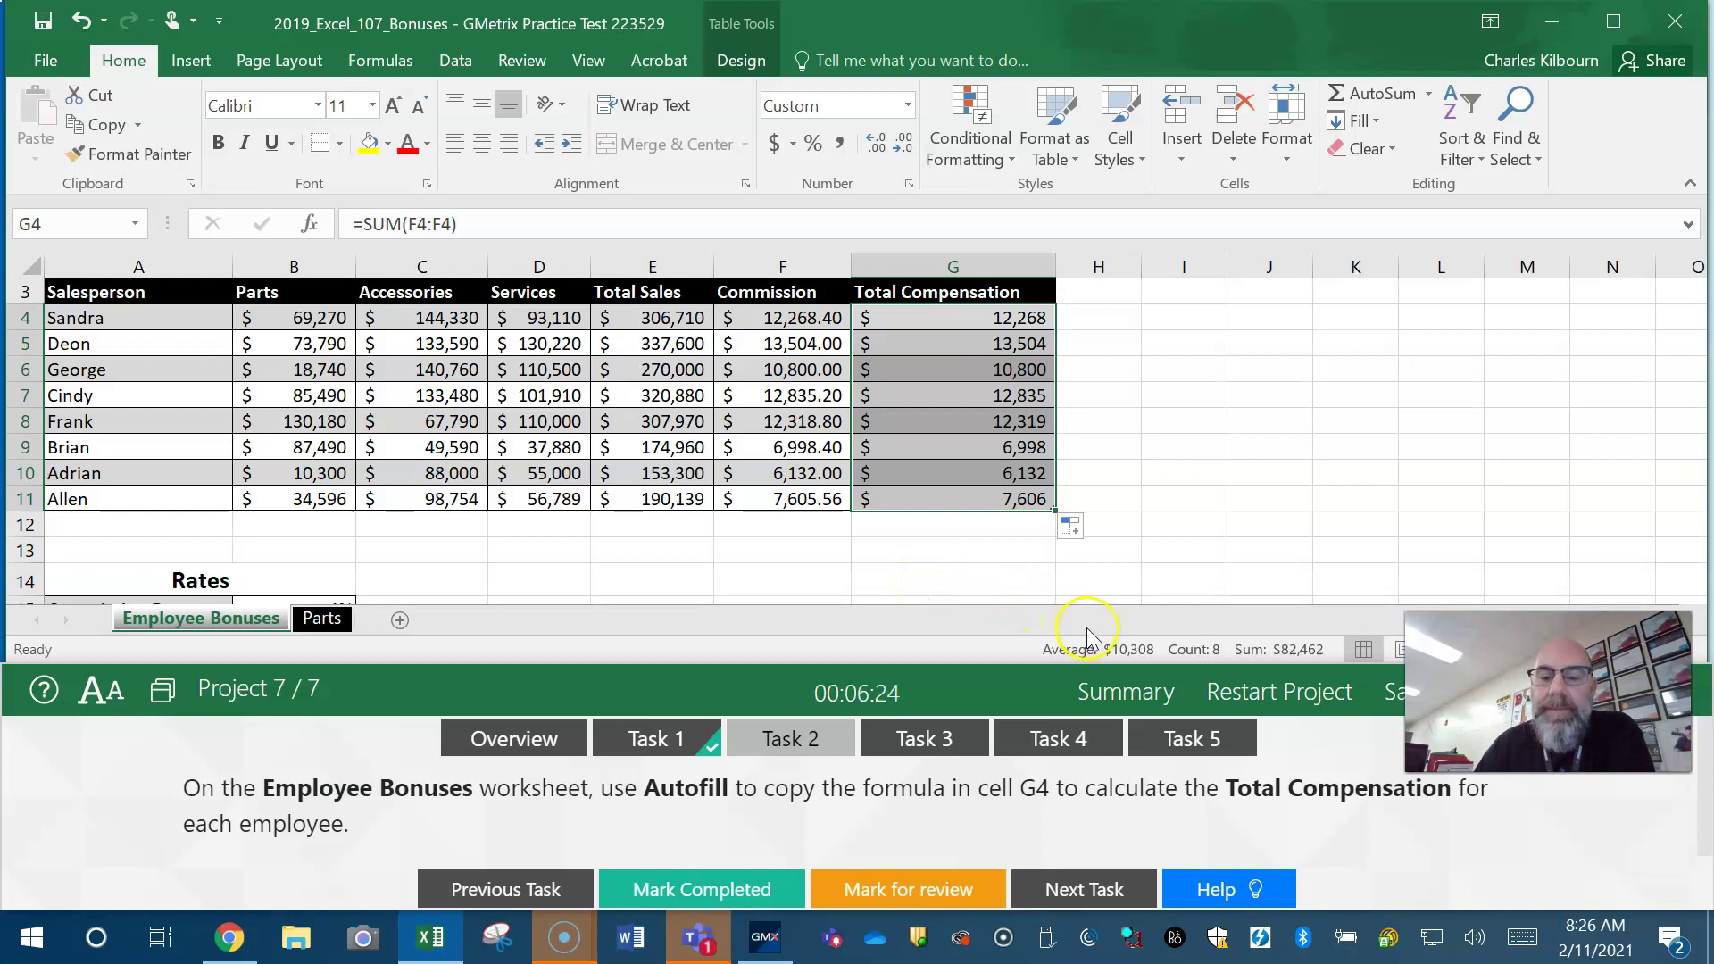
Step: Mark Task 2 completed, open Task 3, and review row 4's values on the Parts sheet
{"action": "left_click", "coordinate": [750, 889]}
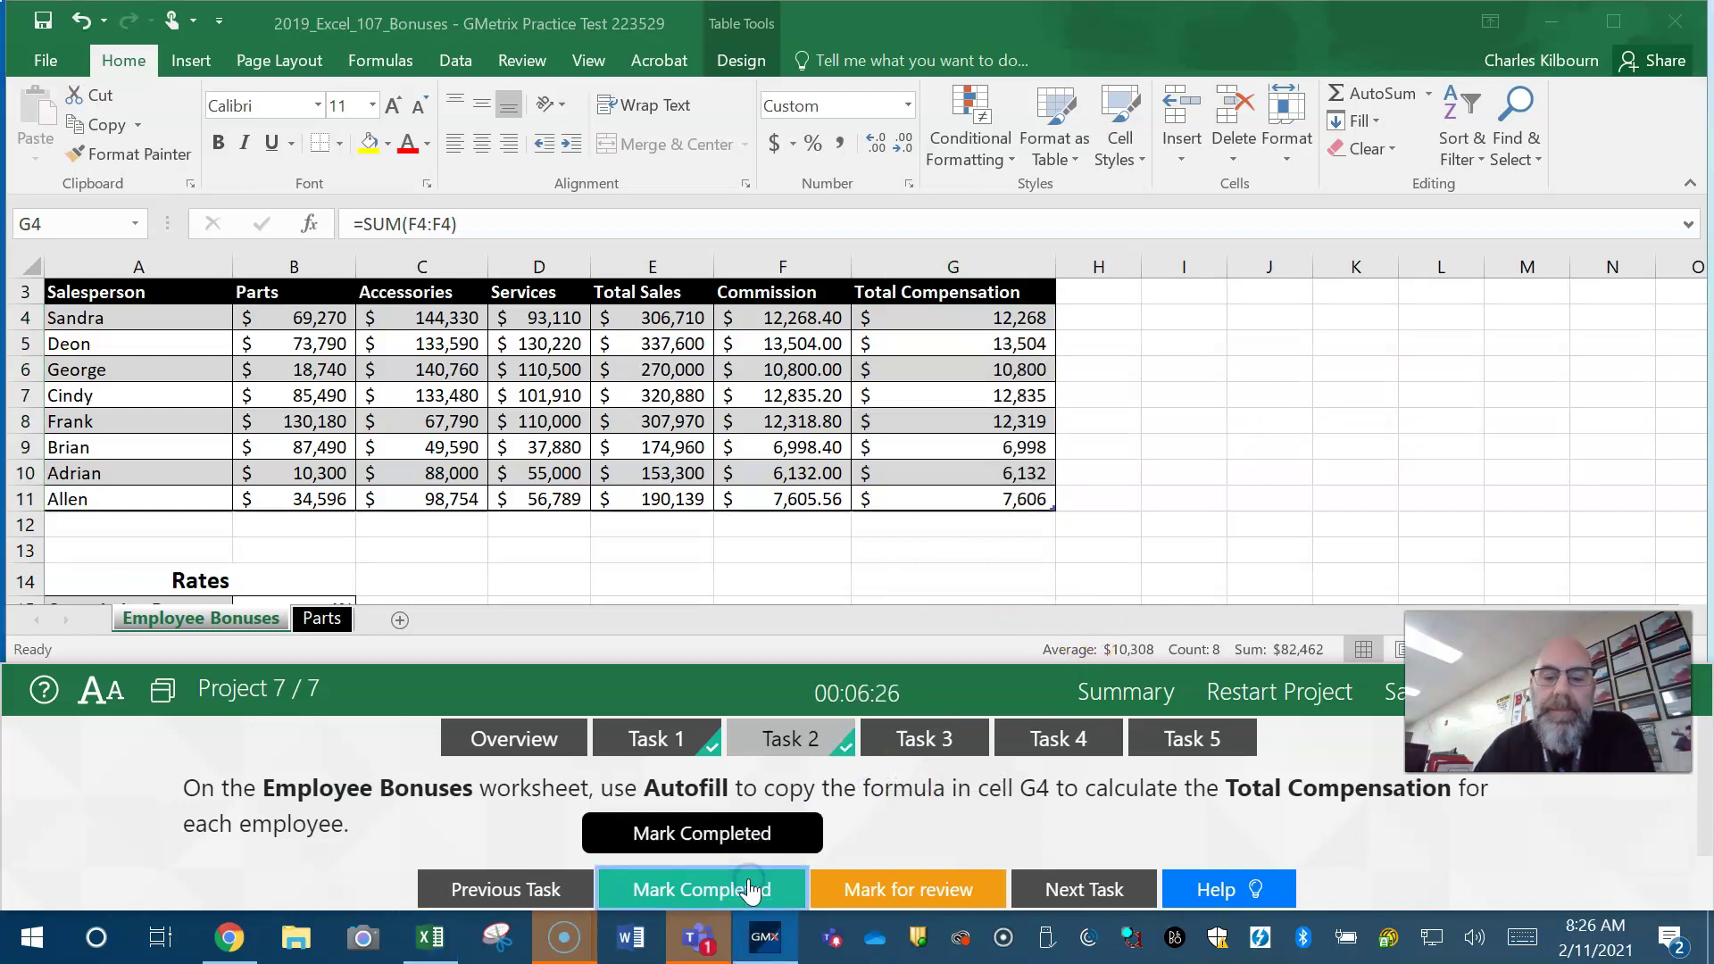
{"action": "left_click", "coordinate": [949, 739]}
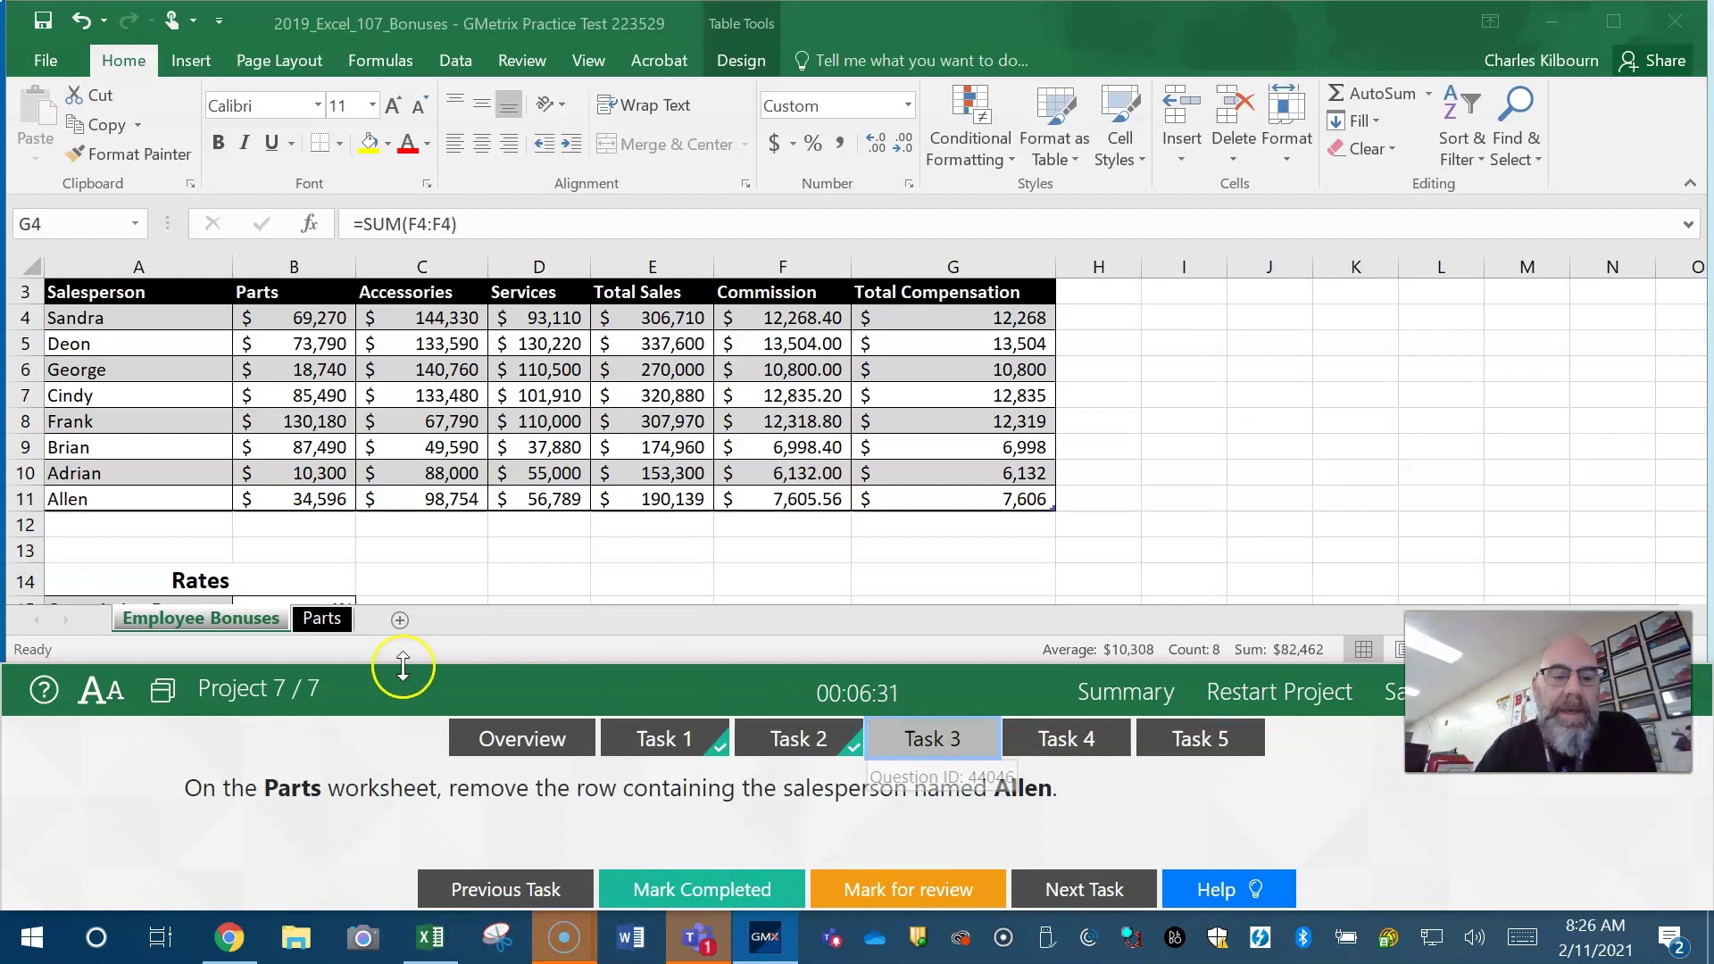
{"action": "left_click", "coordinate": [337, 625]}
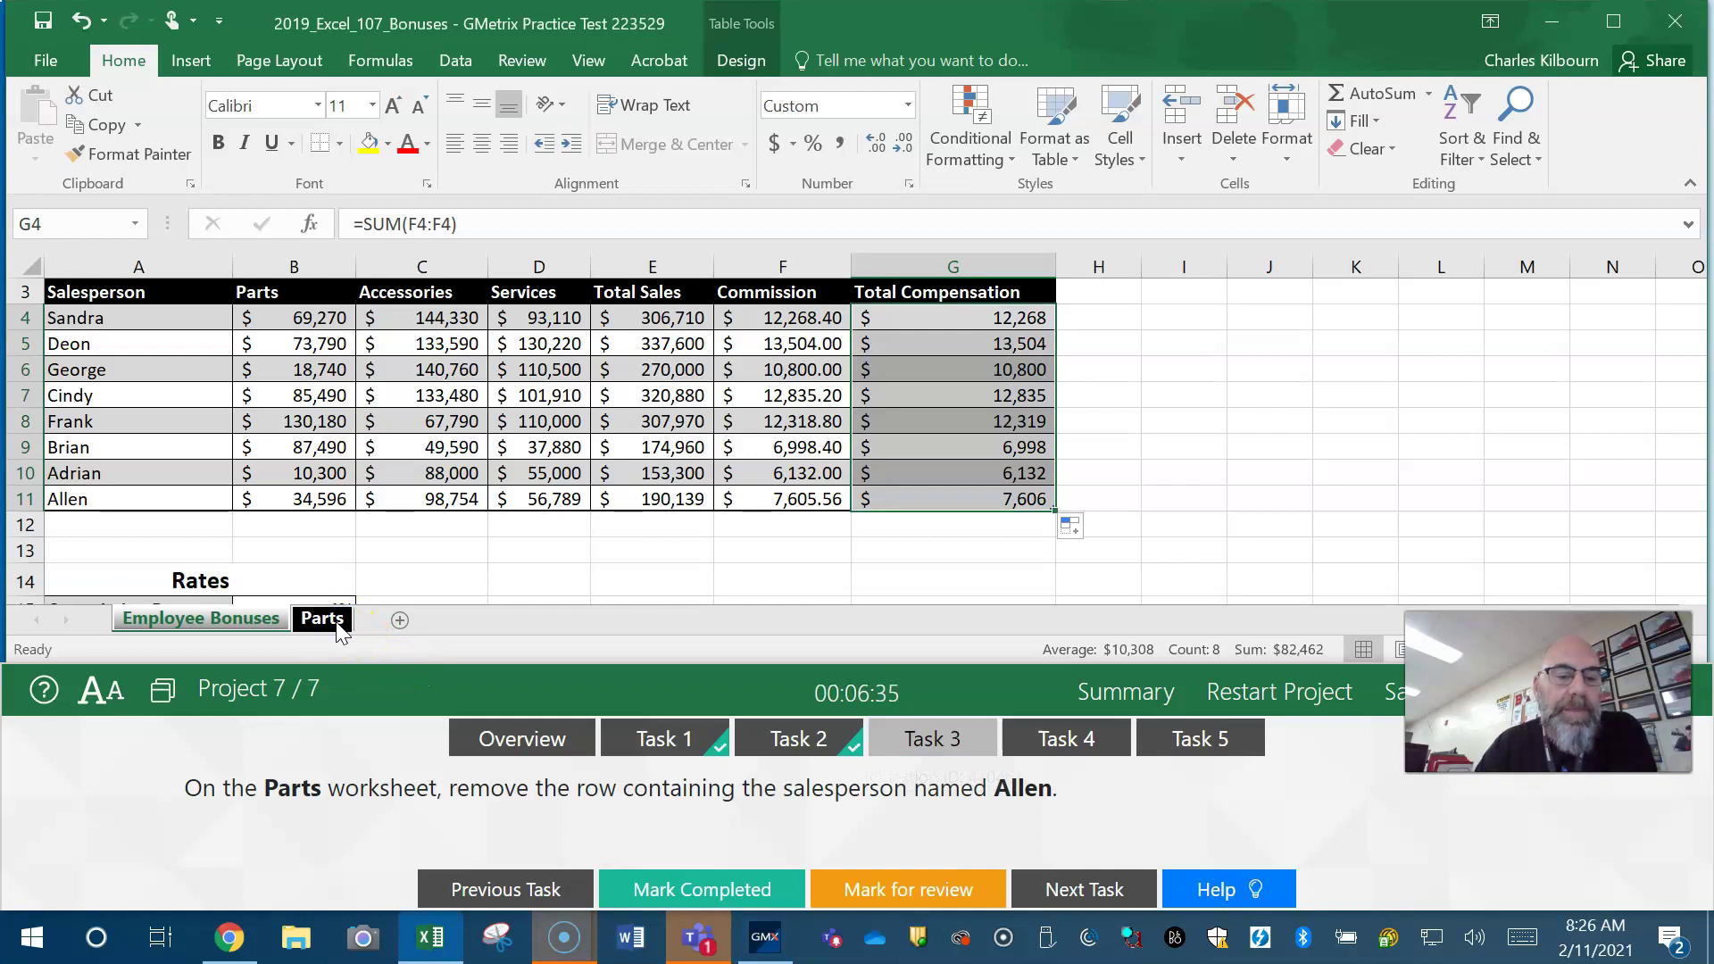
{"action": "left_click", "coordinate": [322, 619]}
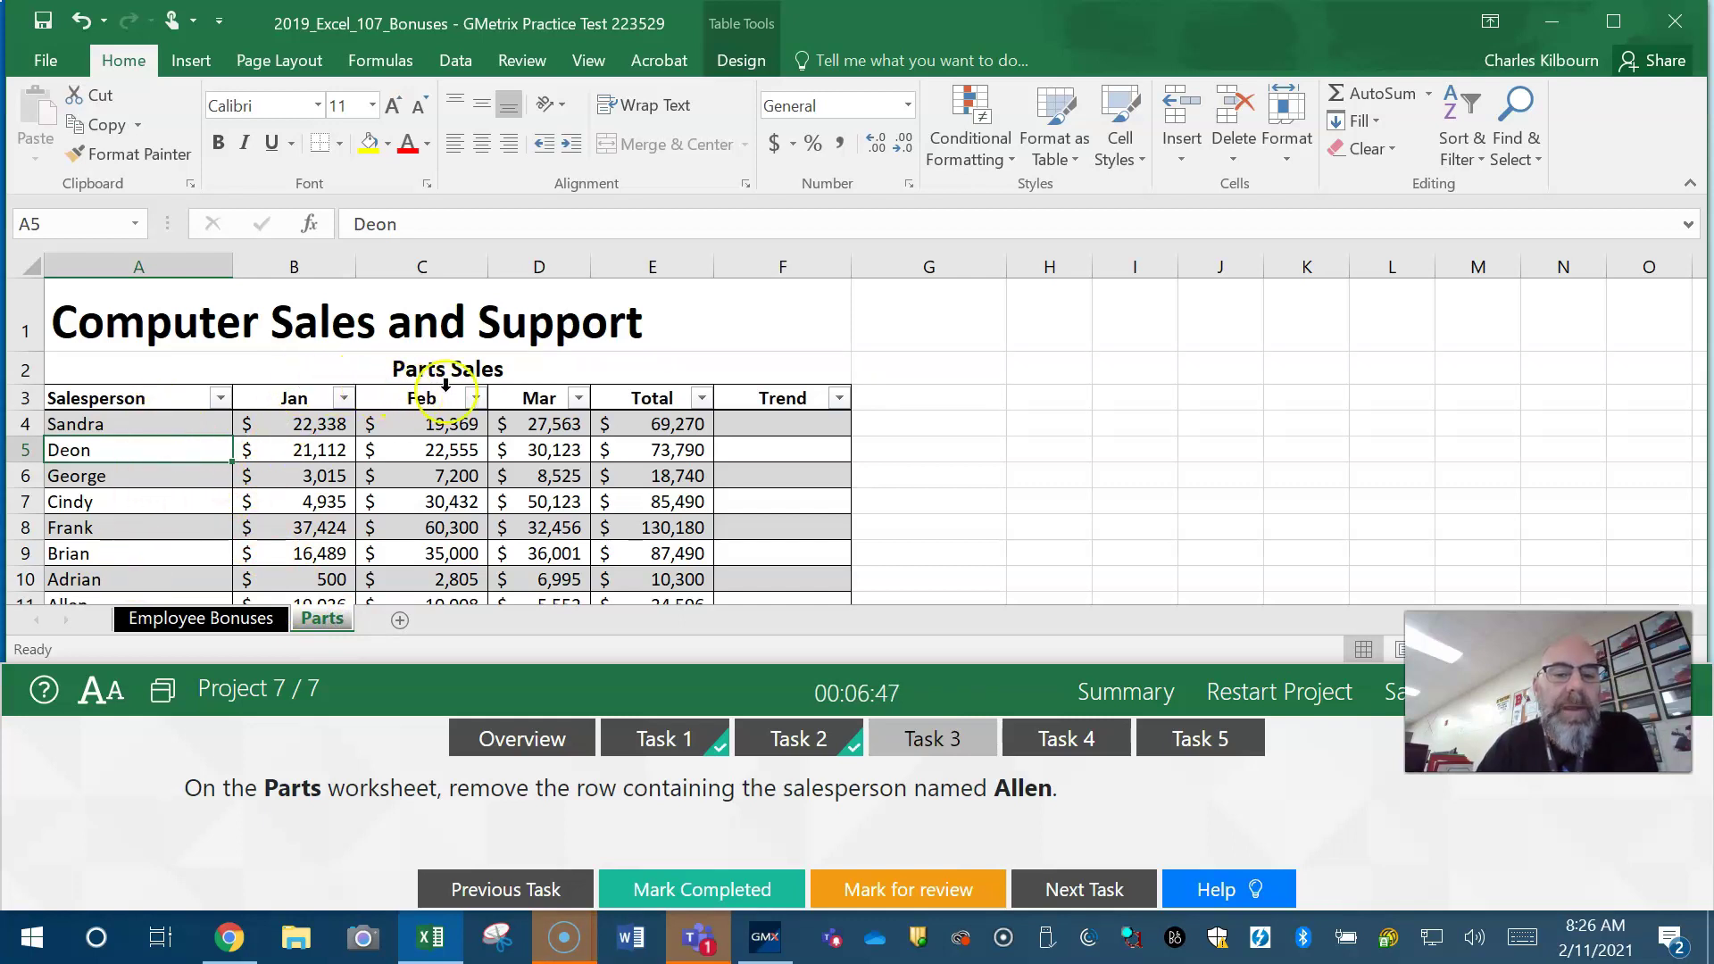
{"action": "left_click", "coordinate": [272, 420]}
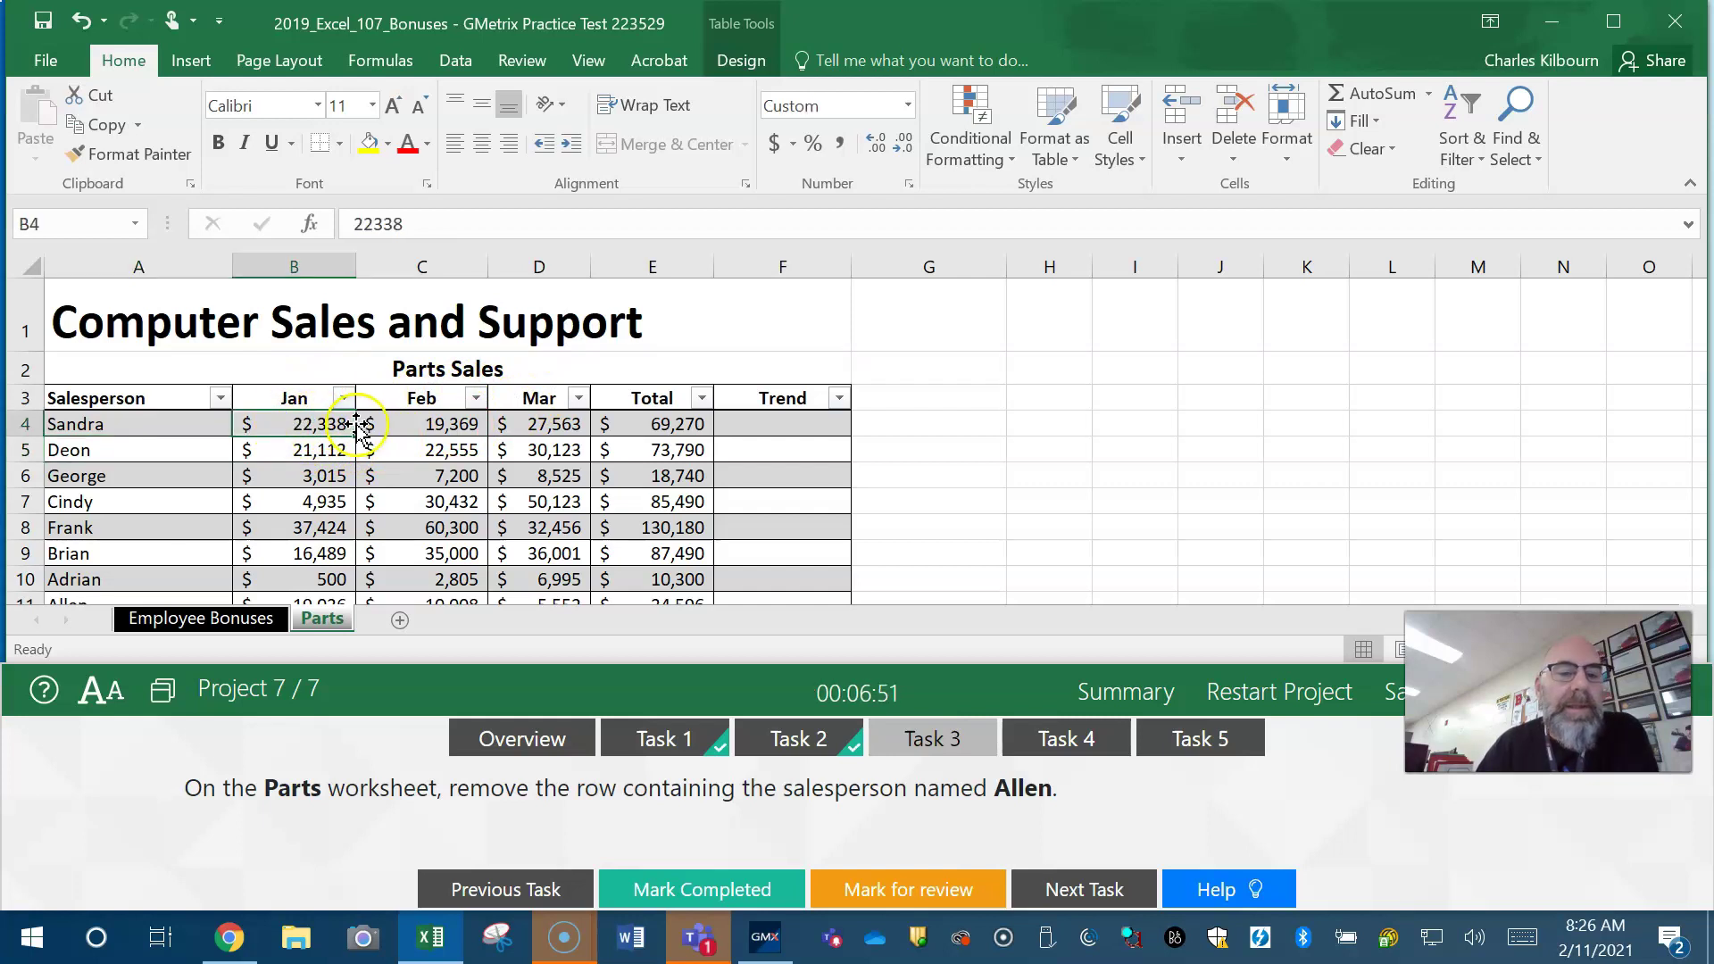
{"action": "left_click", "coordinate": [395, 424]}
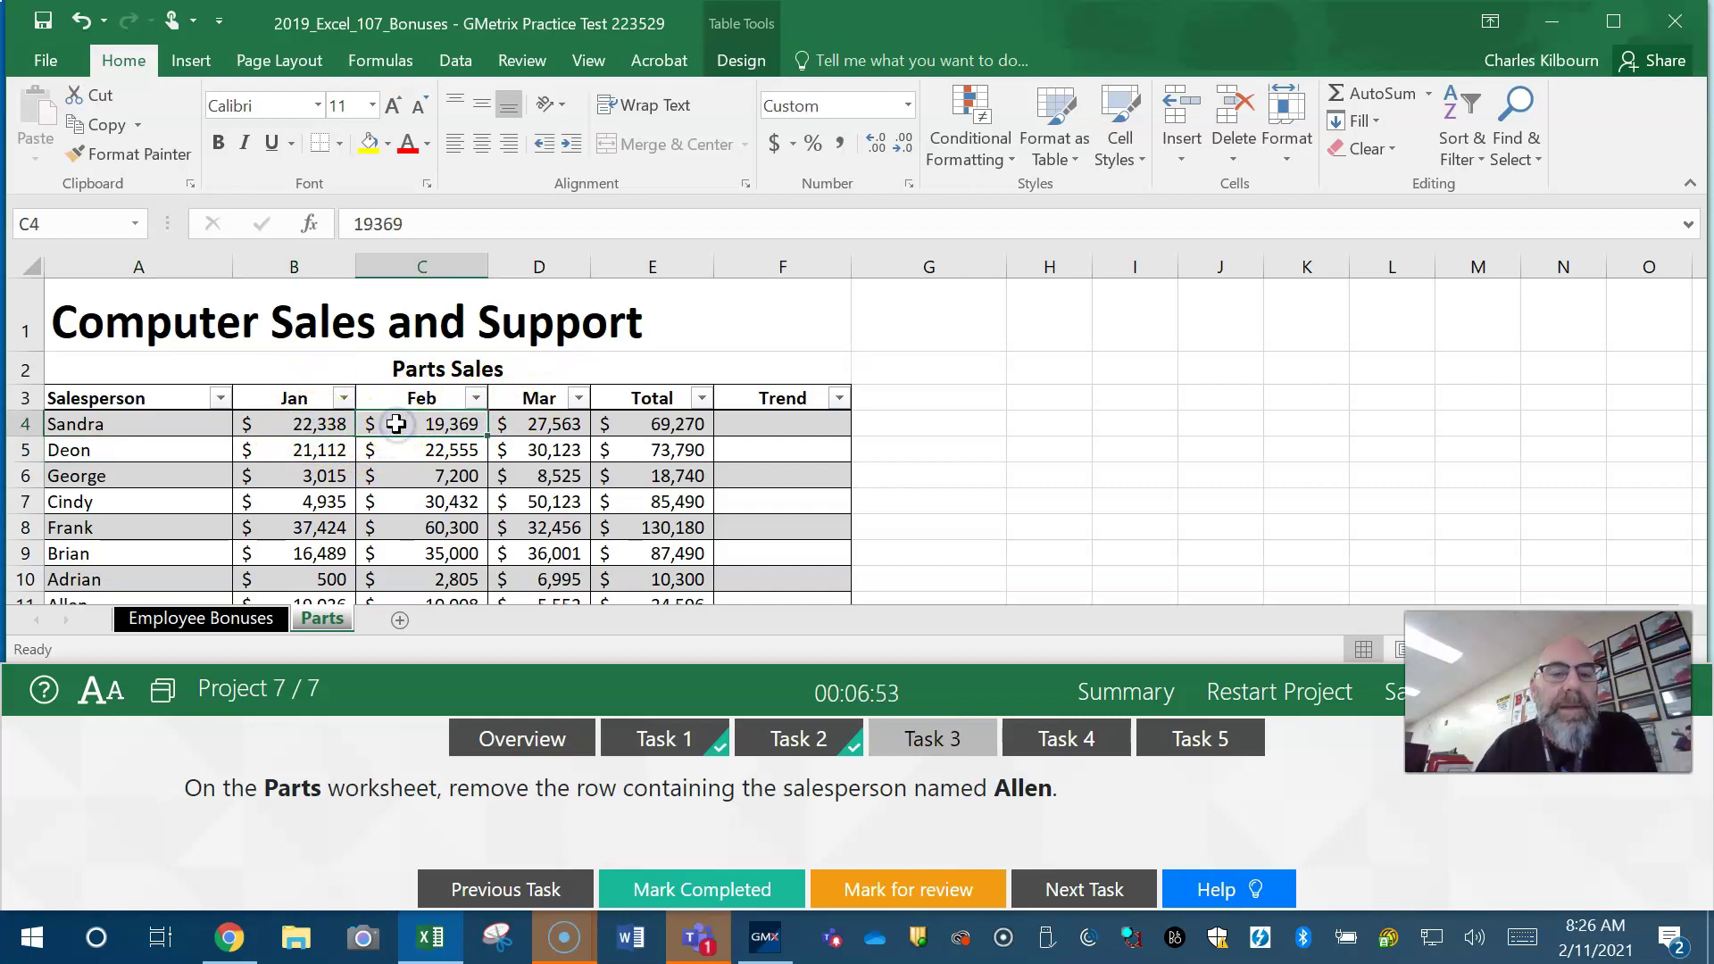
{"action": "left_click", "coordinate": [522, 428]}
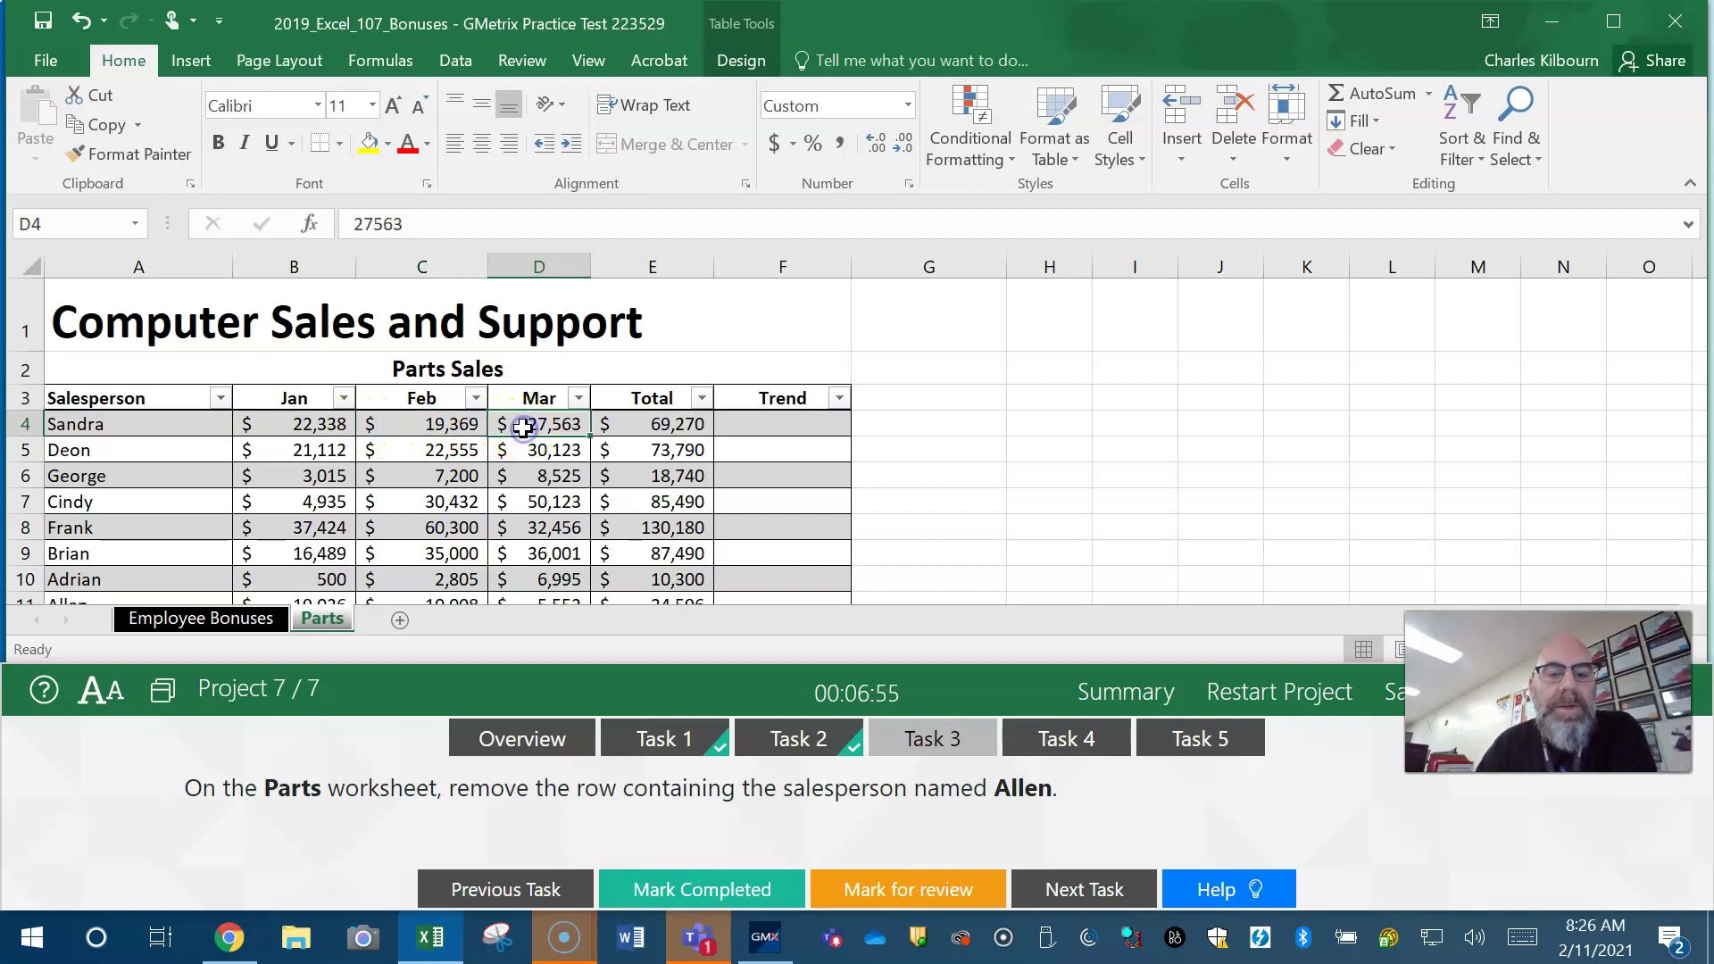
{"action": "left_click", "coordinate": [639, 424]}
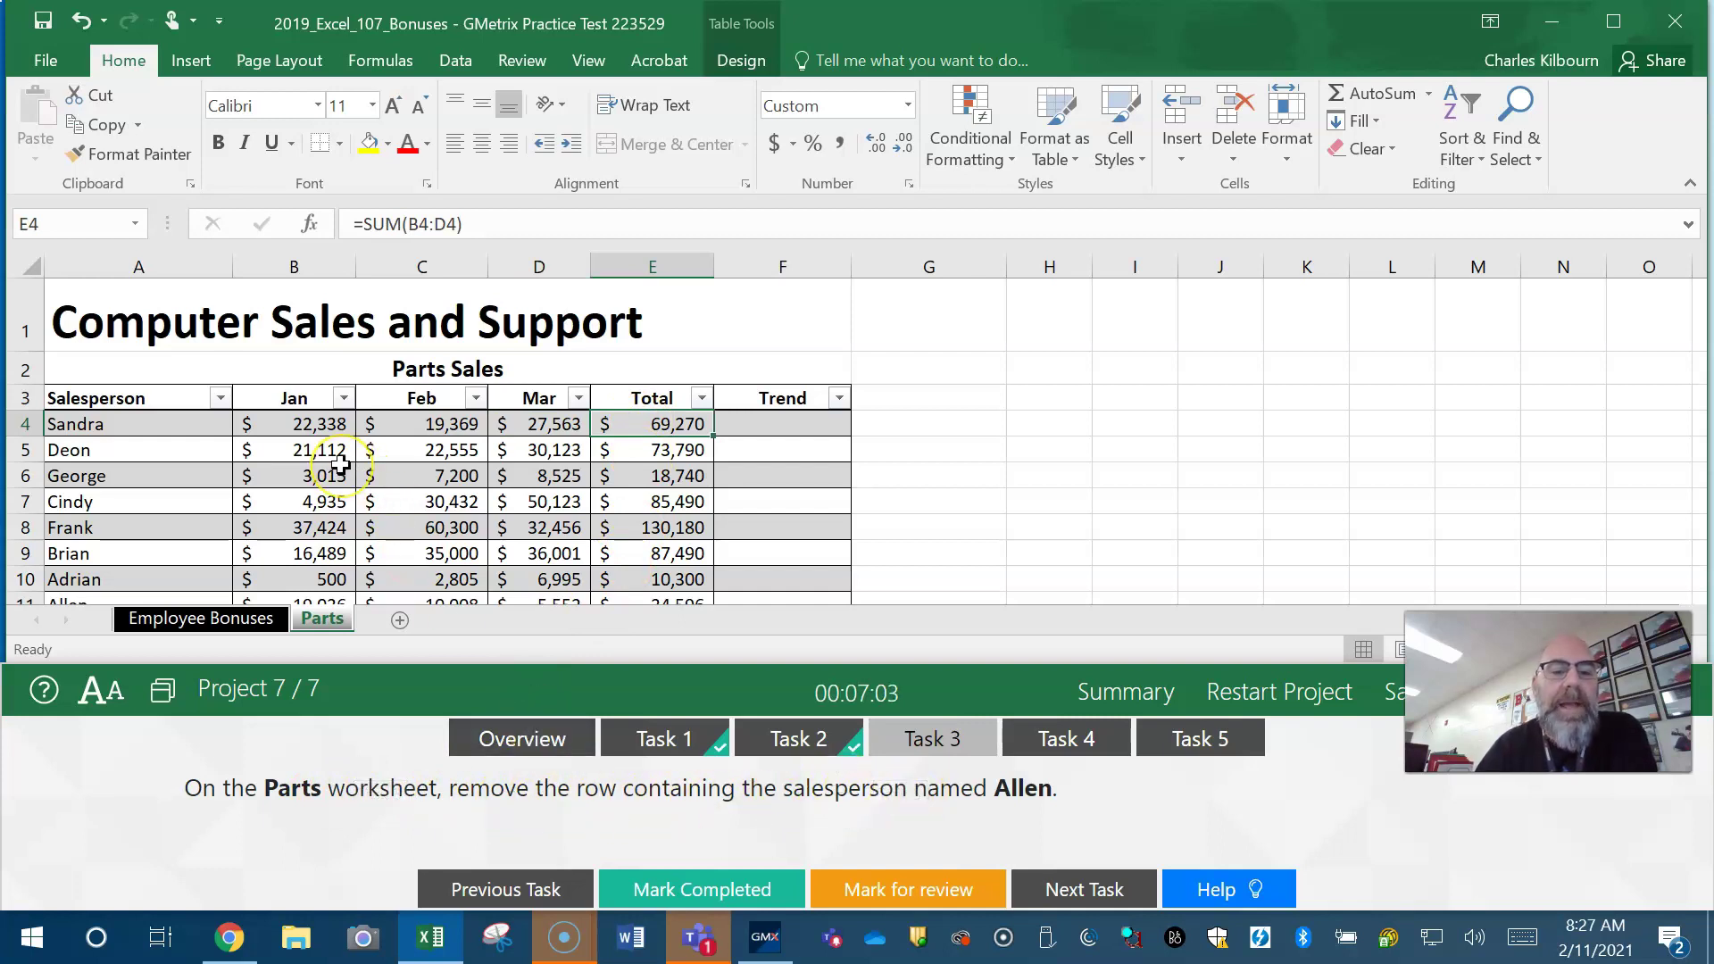
{"action": "scroll", "coordinate": [340, 463], "scroll_direction": "down", "scroll_amount": 1}
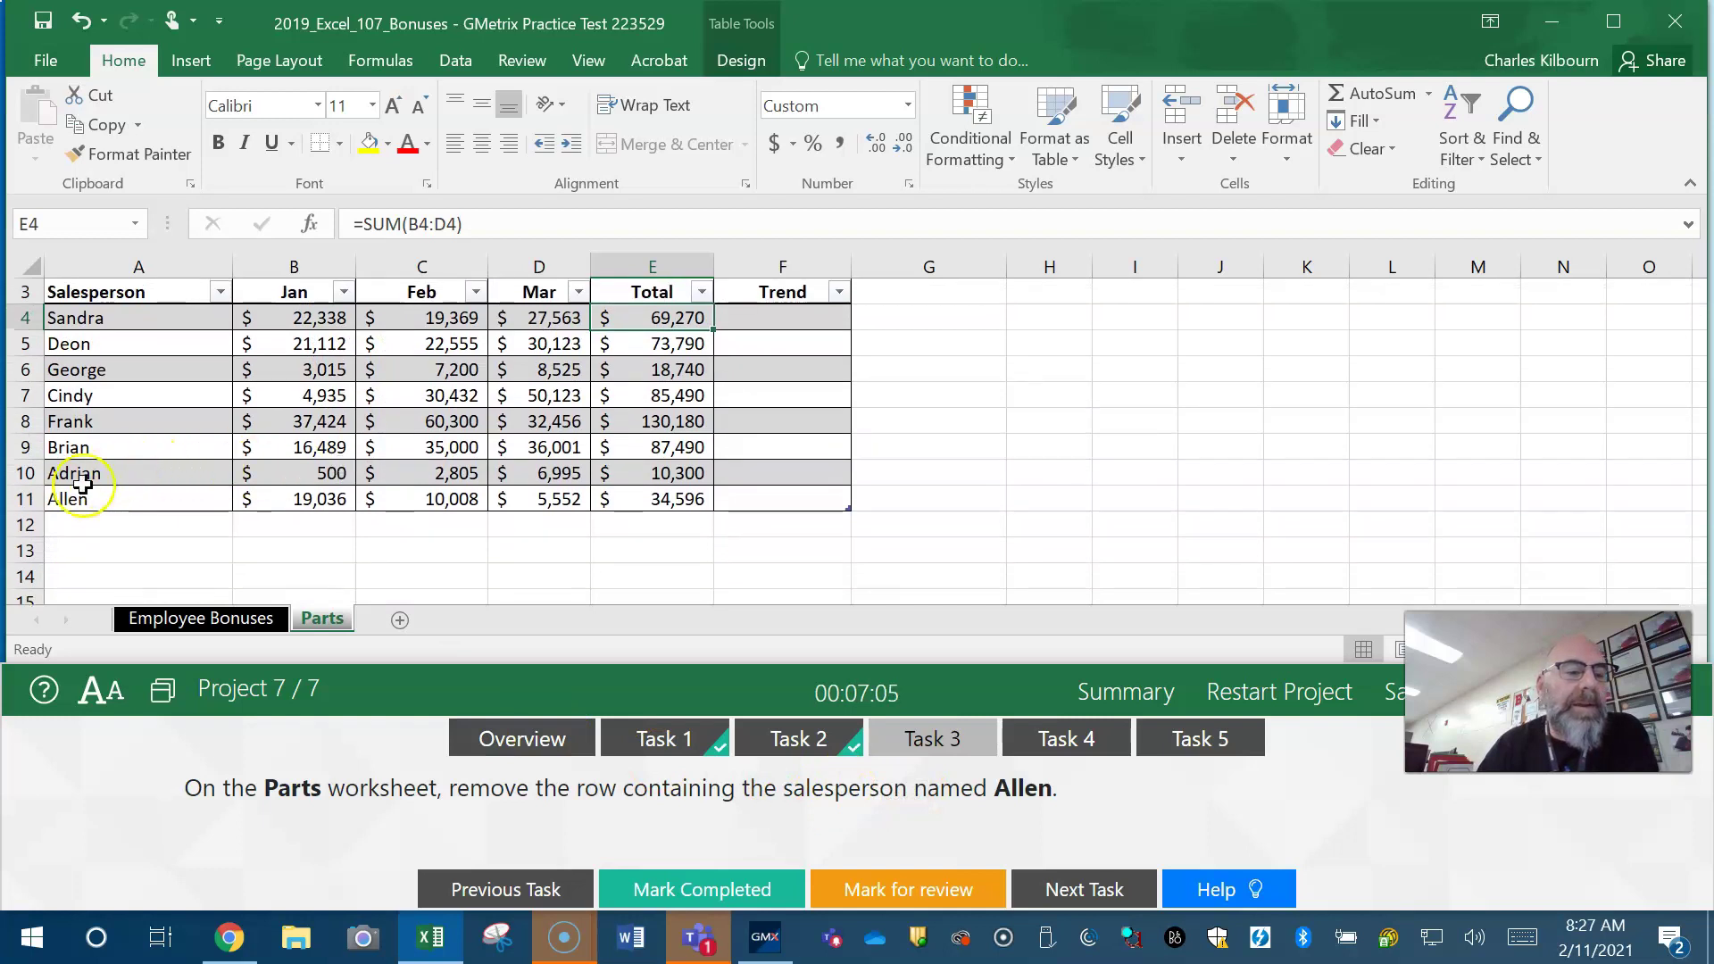
Step: Delete row 11 (Allen) from the Parts table
{"action": "left_click", "coordinate": [25, 501]}
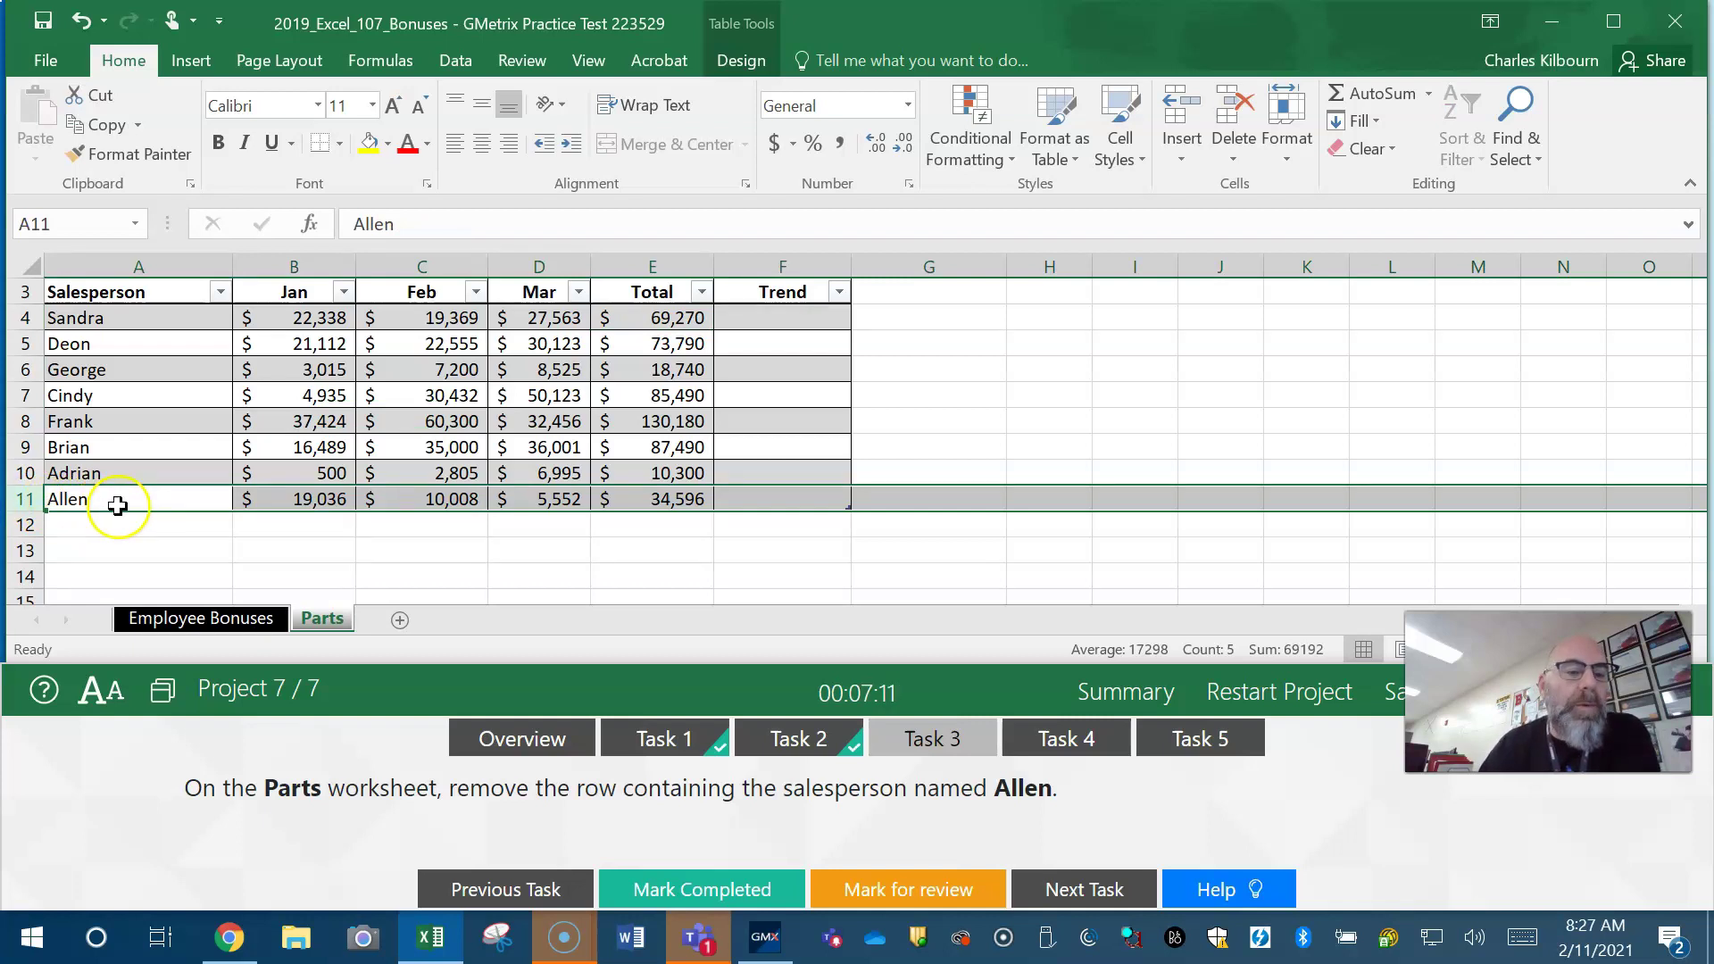
{"action": "right_click", "coordinate": [25, 499]}
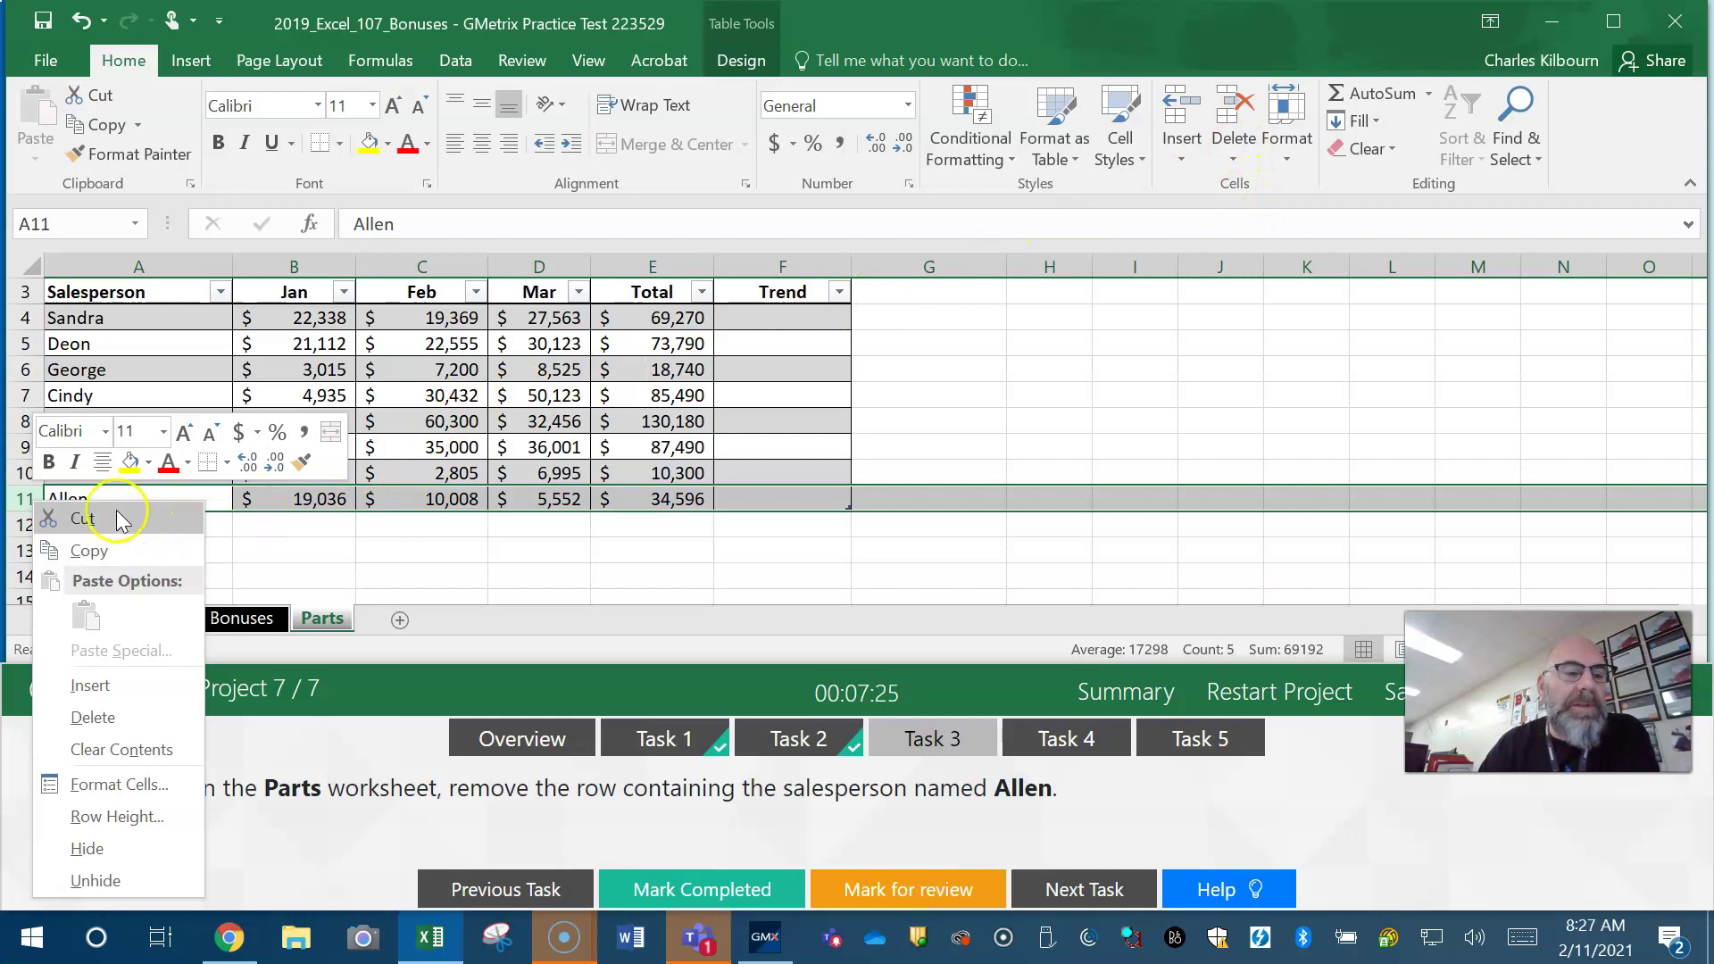
{"action": "left_click", "coordinate": [97, 718]}
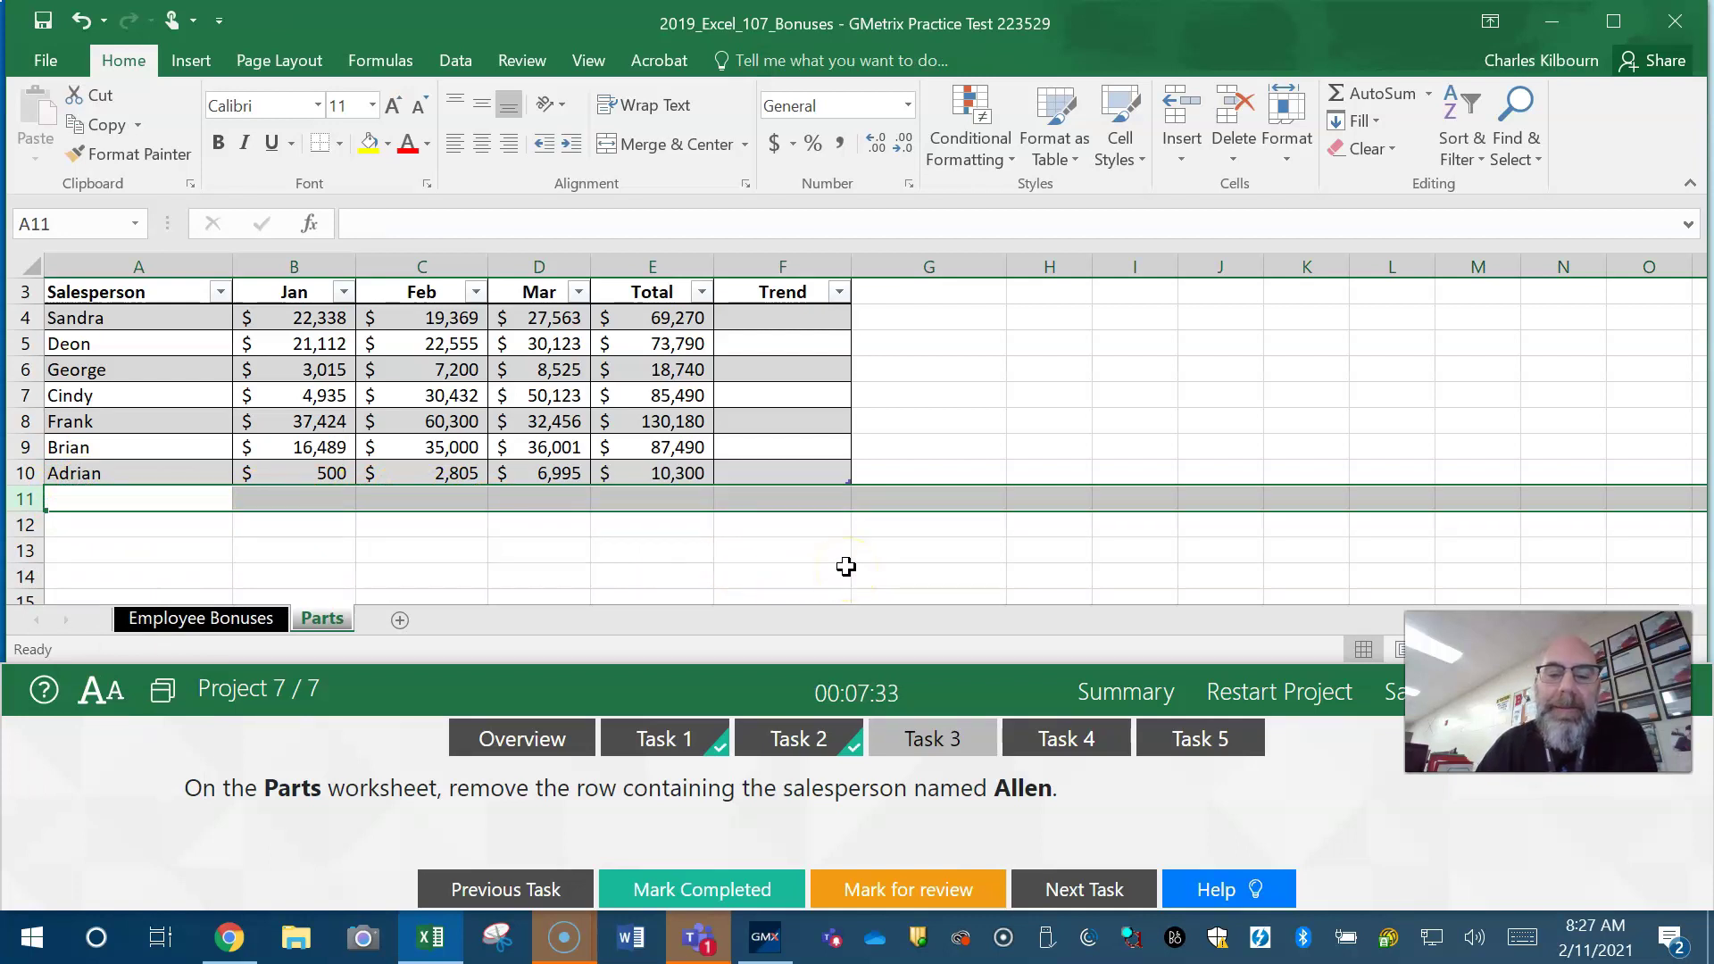
Step: Mark Task 3 completed and bring up Task 4's instructions
{"action": "left_click", "coordinate": [769, 890]}
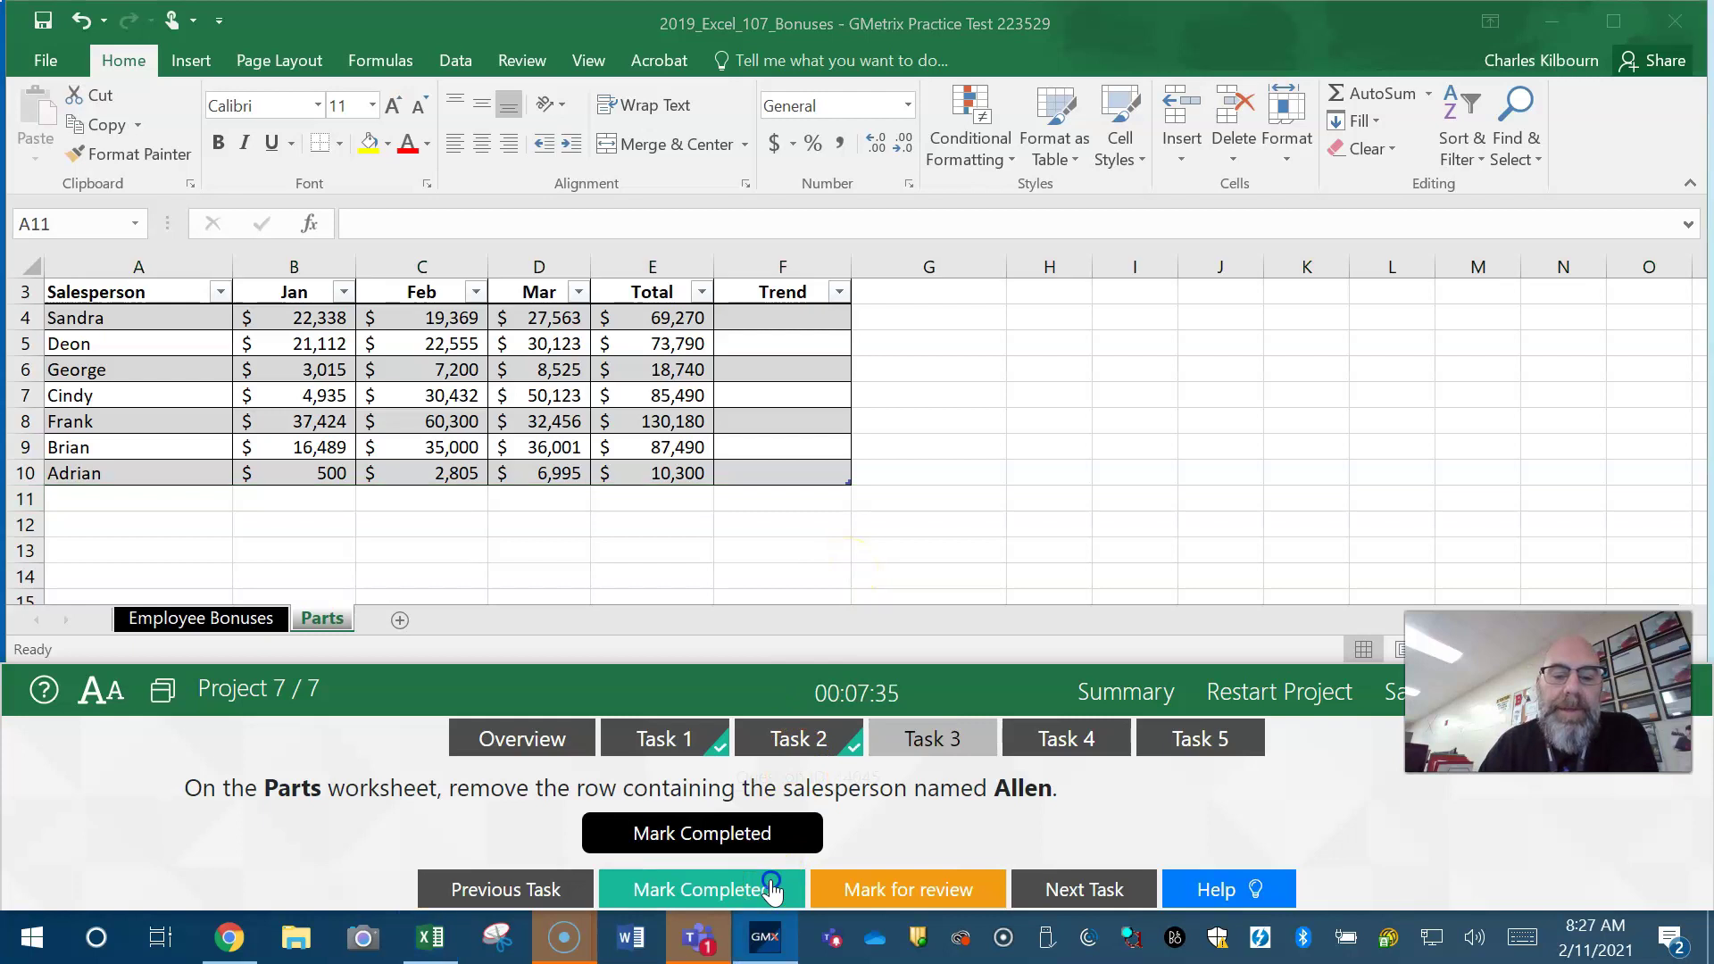
{"action": "left_click", "coordinate": [1088, 743]}
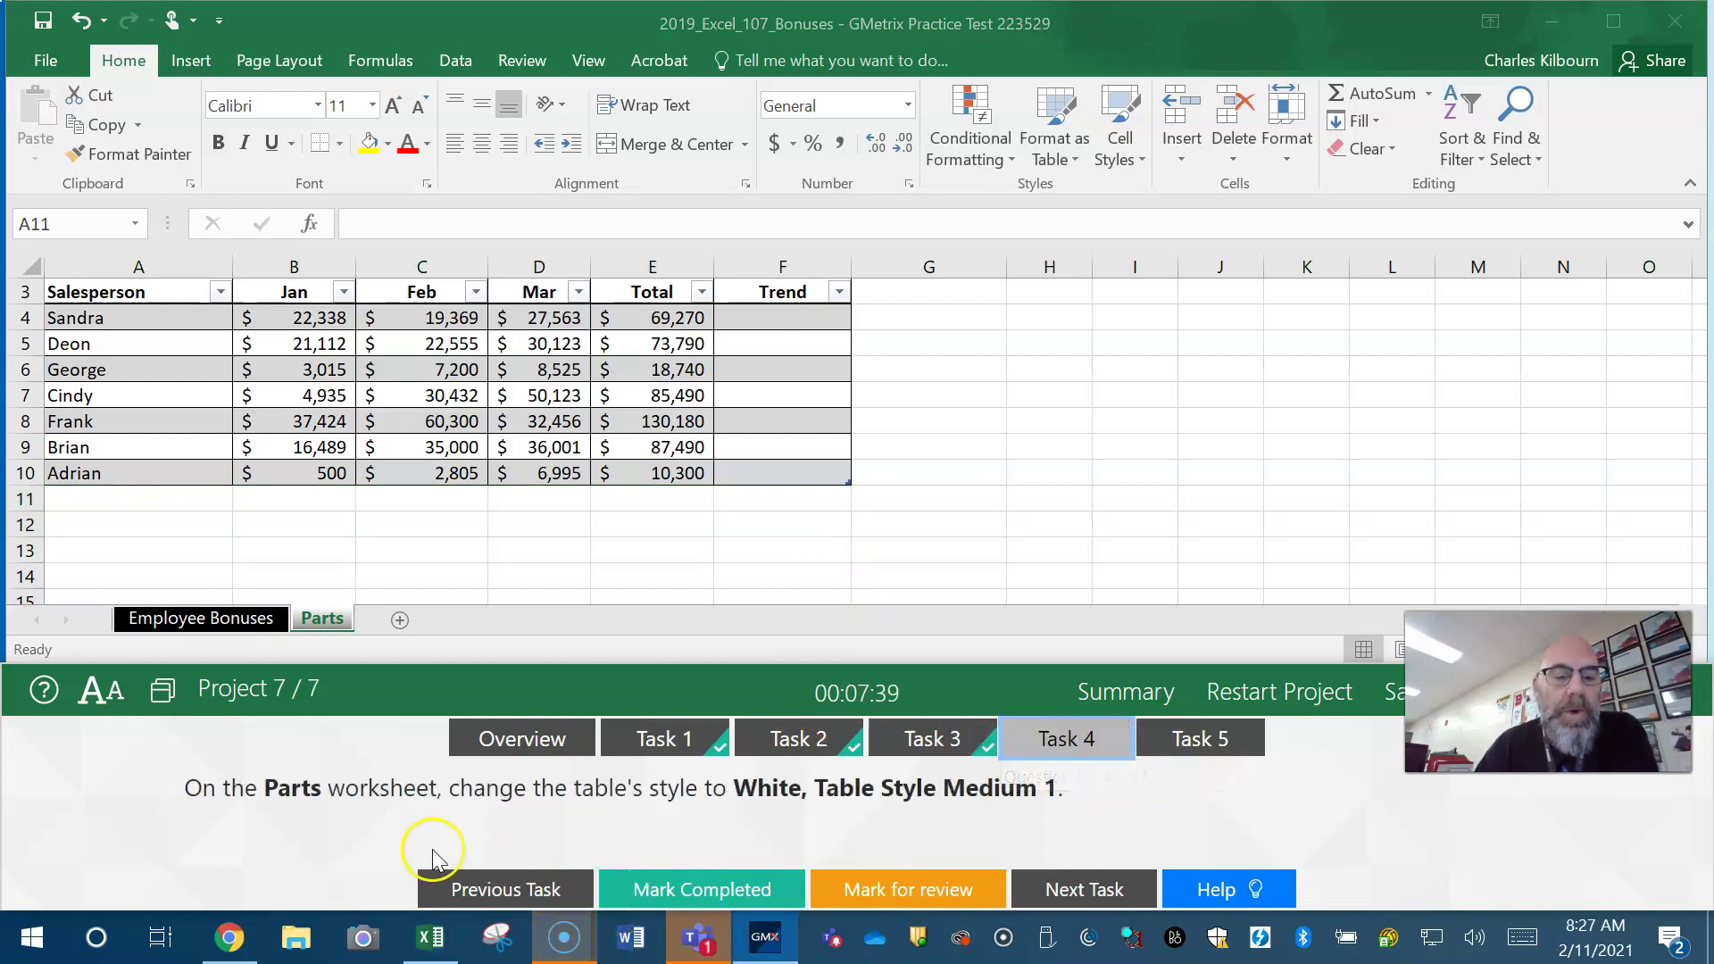
{"action": "left_click", "coordinate": [344, 846]}
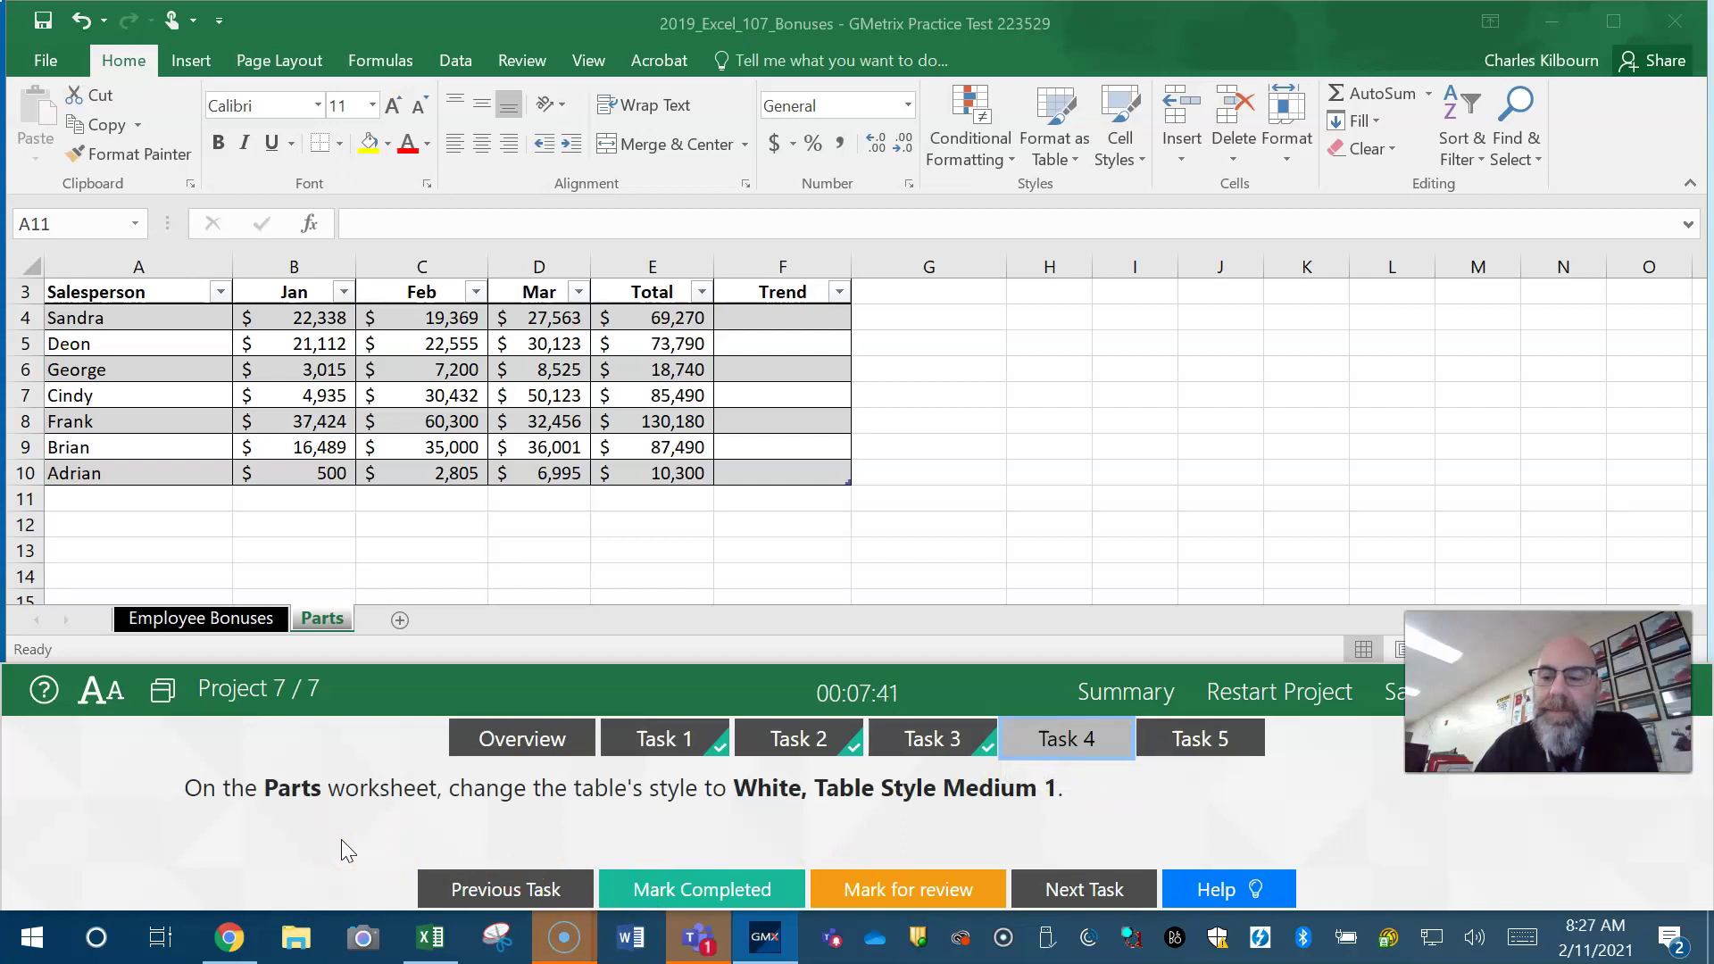
{"action": "left_click", "coordinate": [330, 620]}
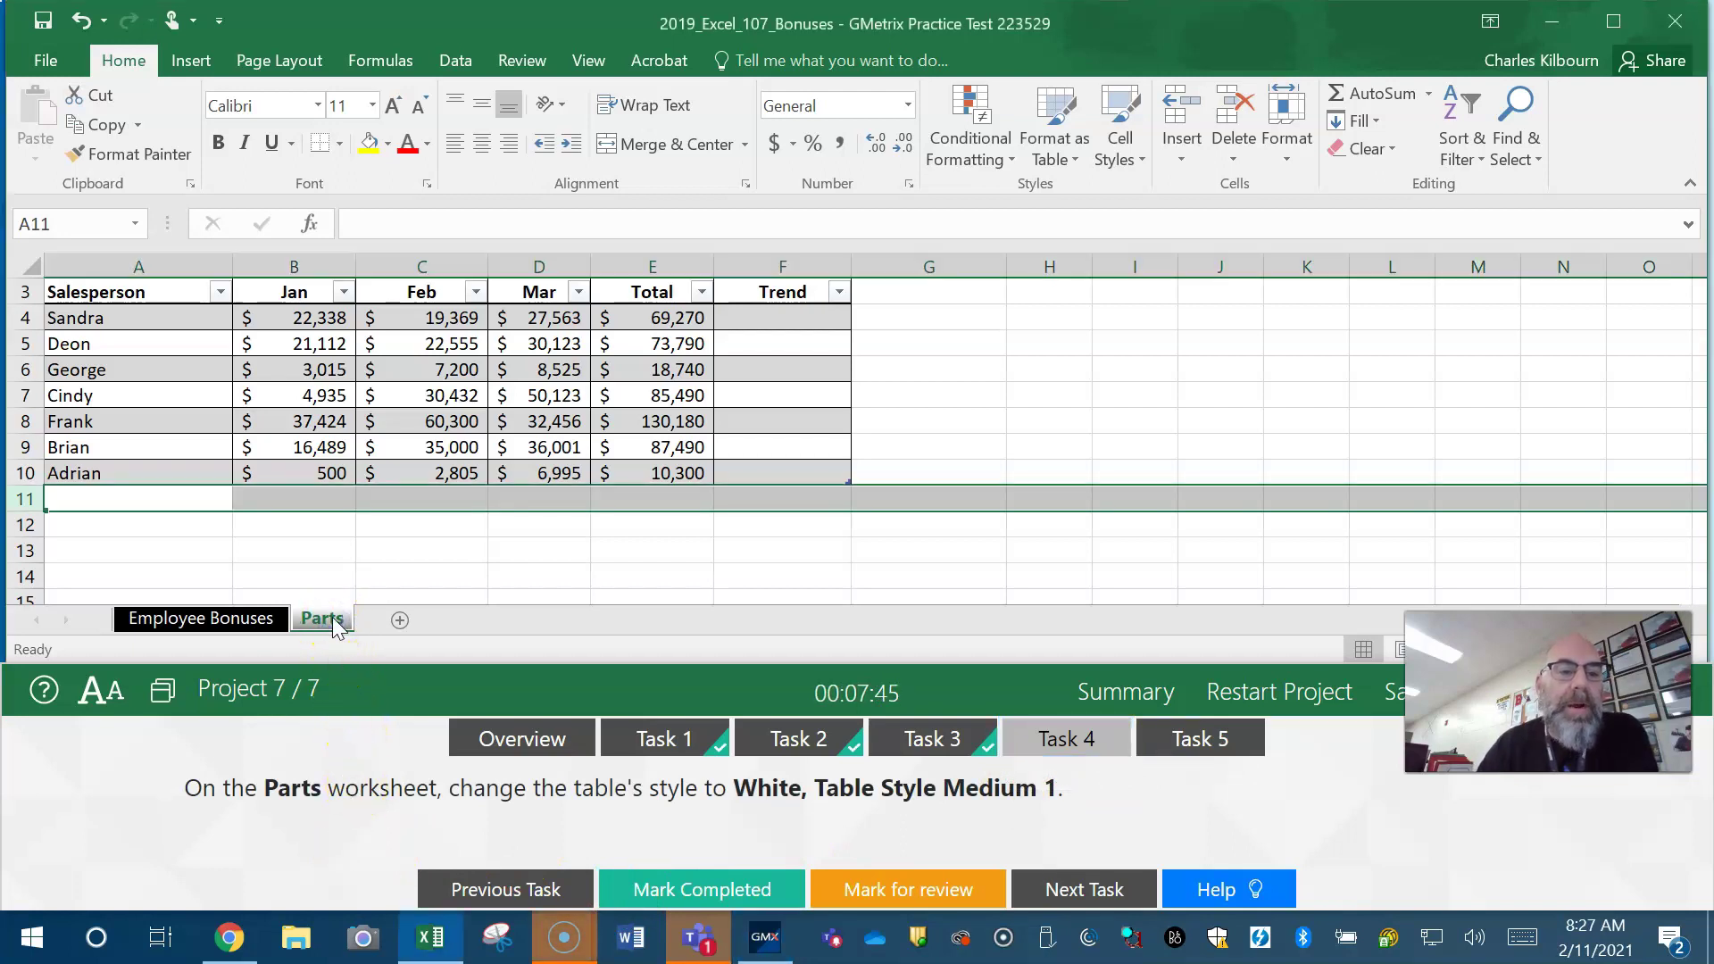
{"action": "left_click", "coordinate": [330, 619]}
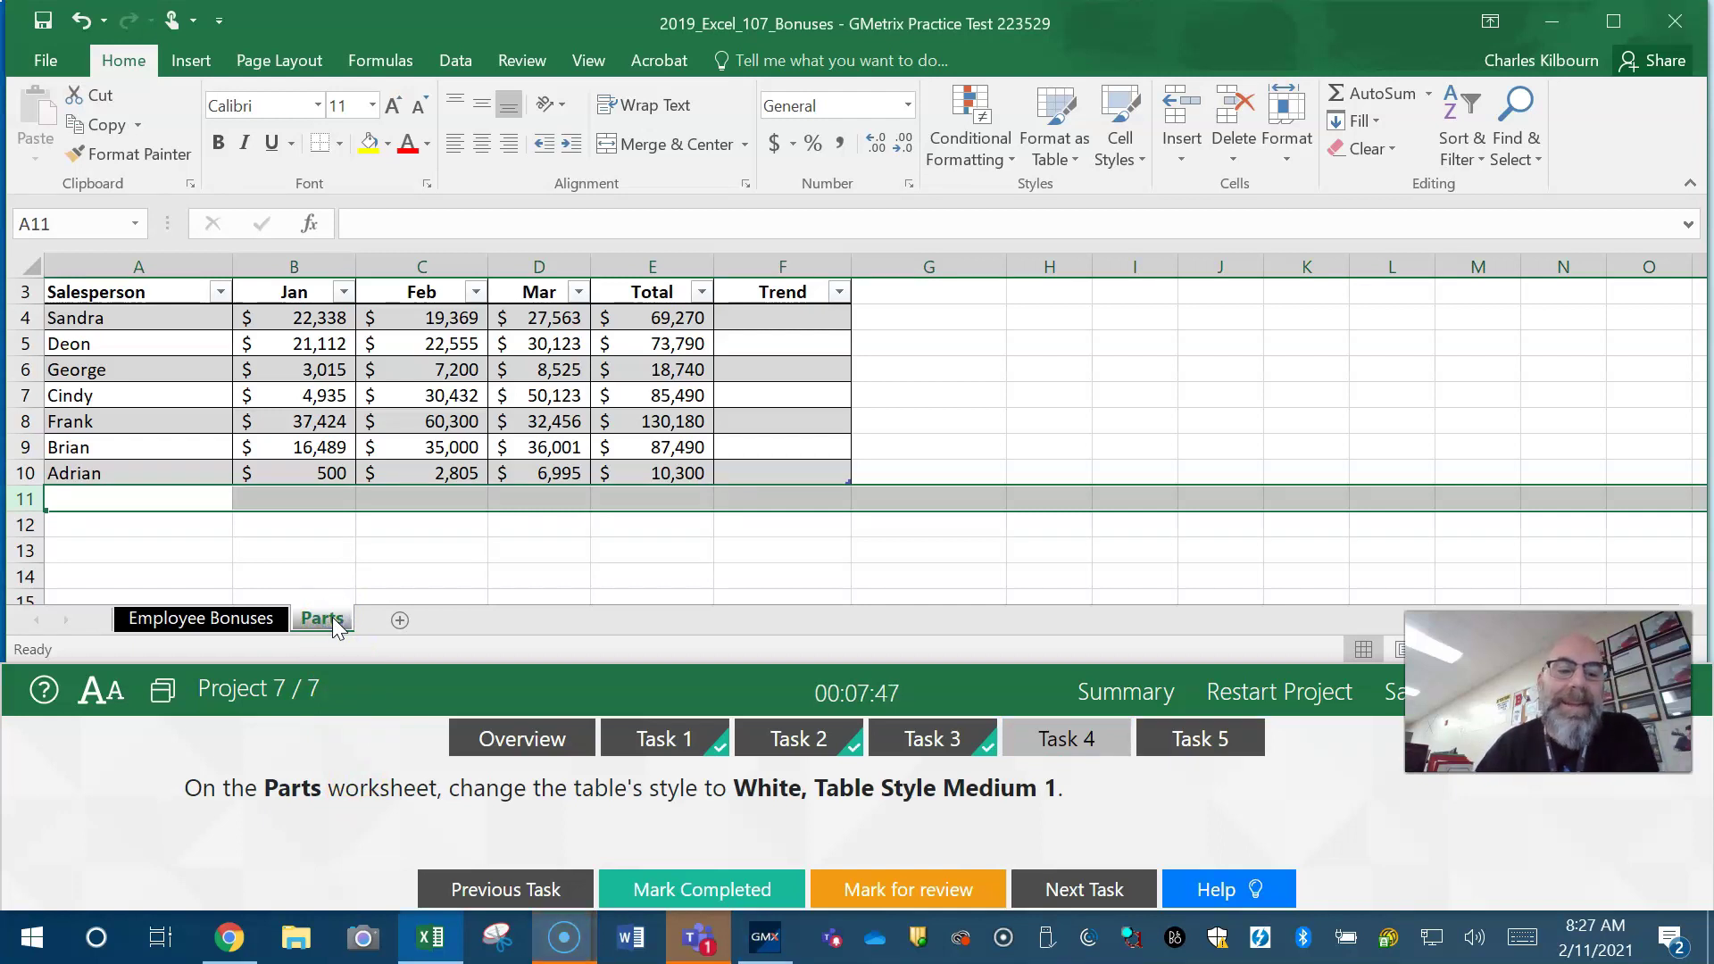
{"action": "left_click", "coordinate": [332, 620]}
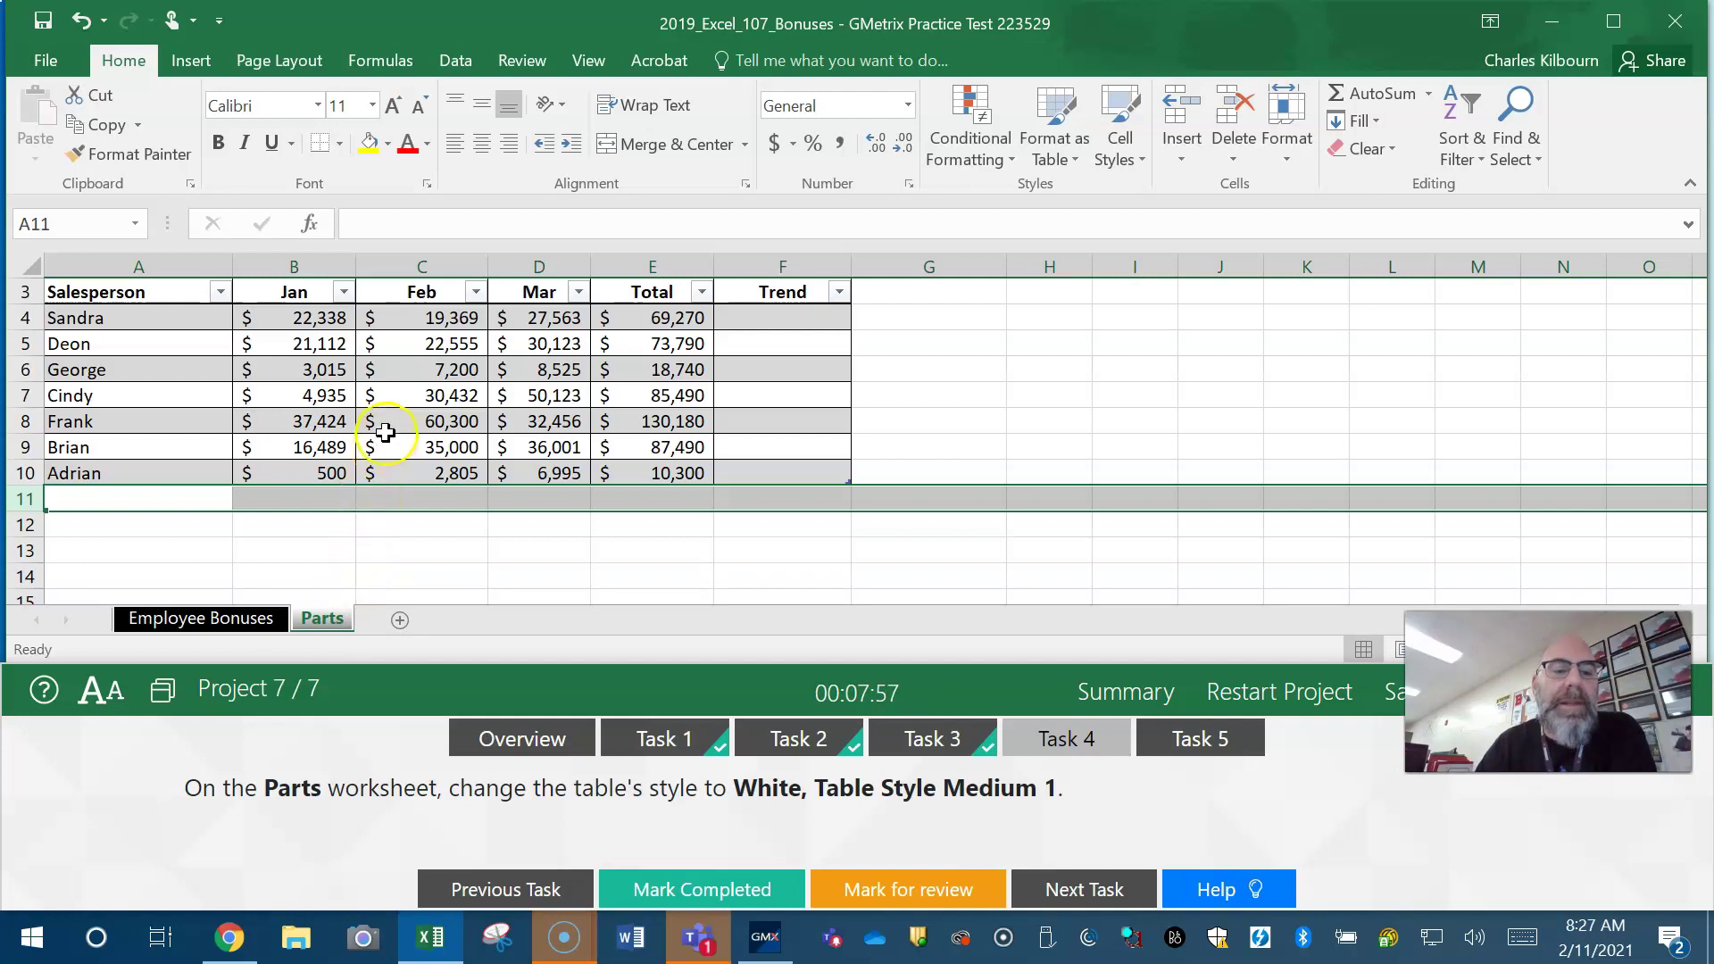
Step: Select cells inside the Parts table, ending on F7
{"action": "left_click", "coordinate": [416, 361]}
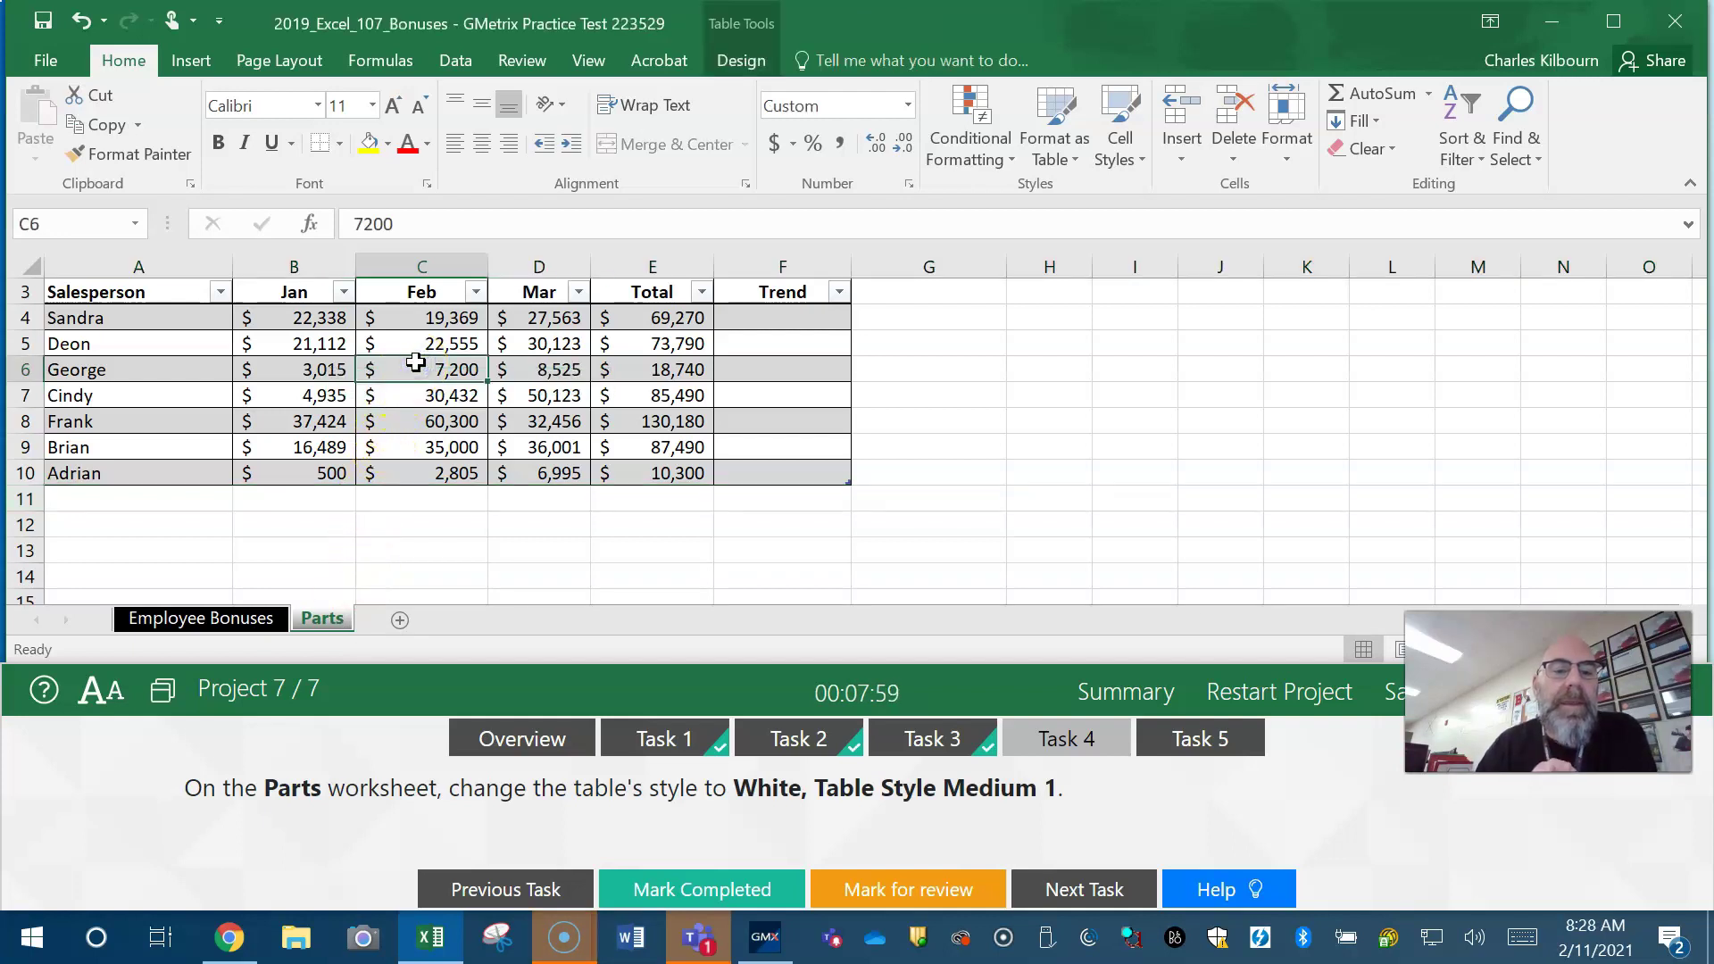
{"action": "scroll", "coordinate": [416, 362], "scroll_direction": "up", "scroll_amount": 1}
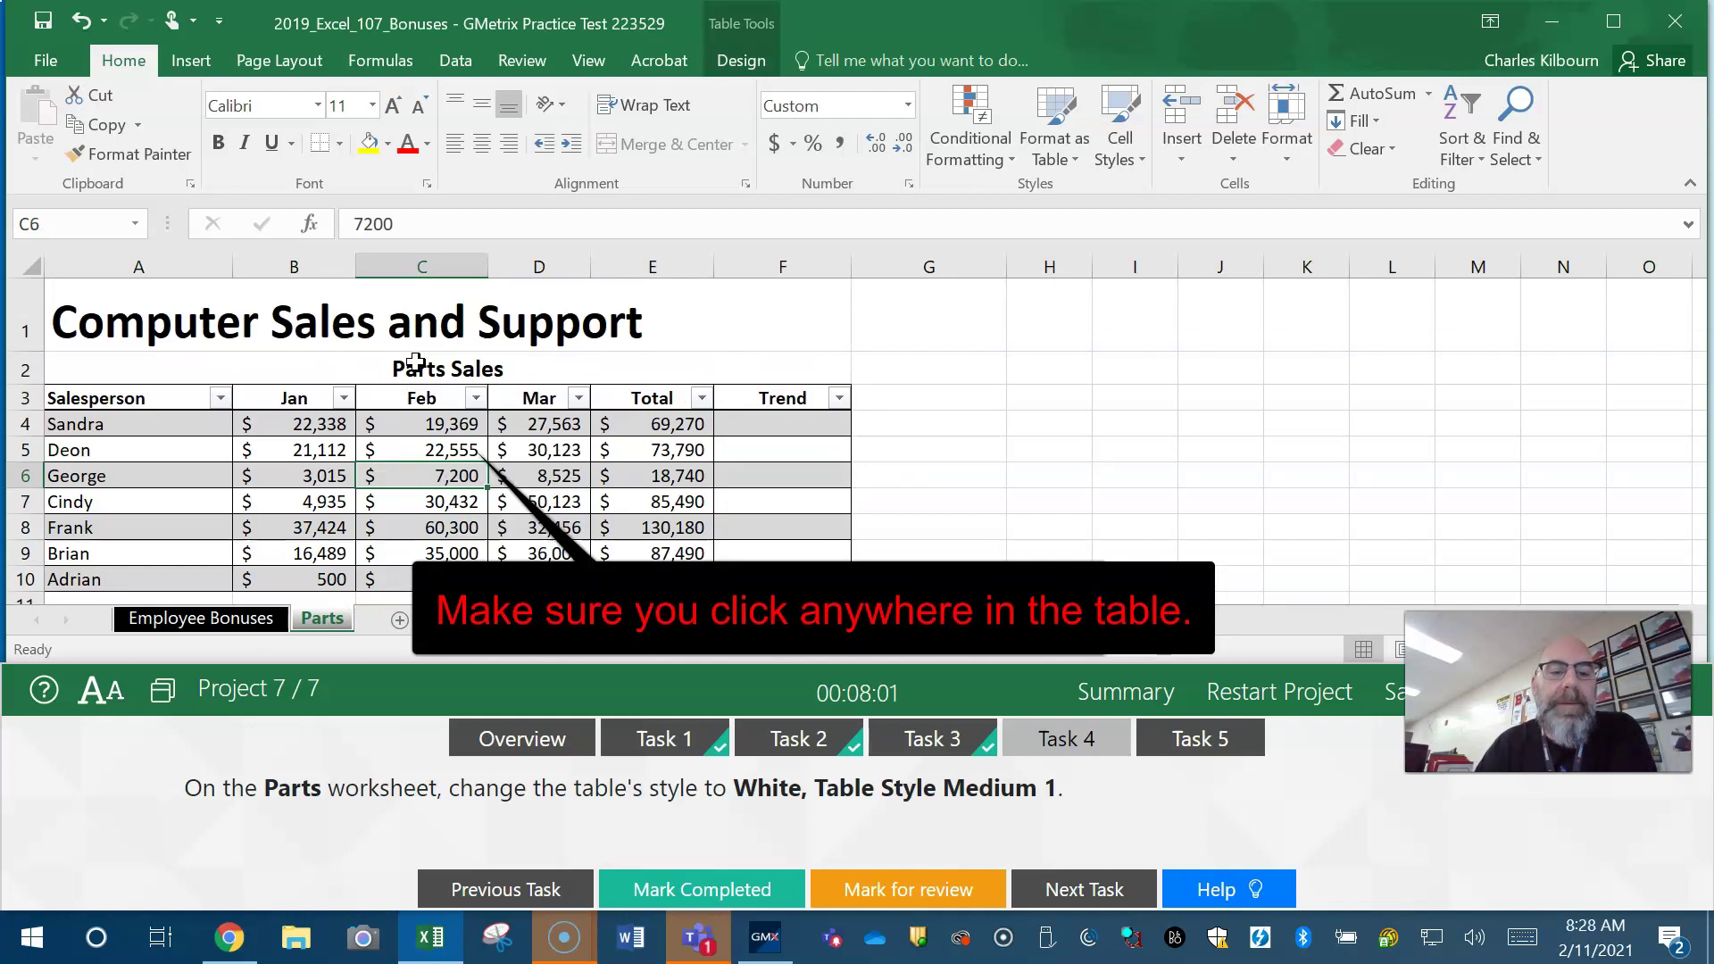
{"action": "left_click", "coordinate": [749, 459]}
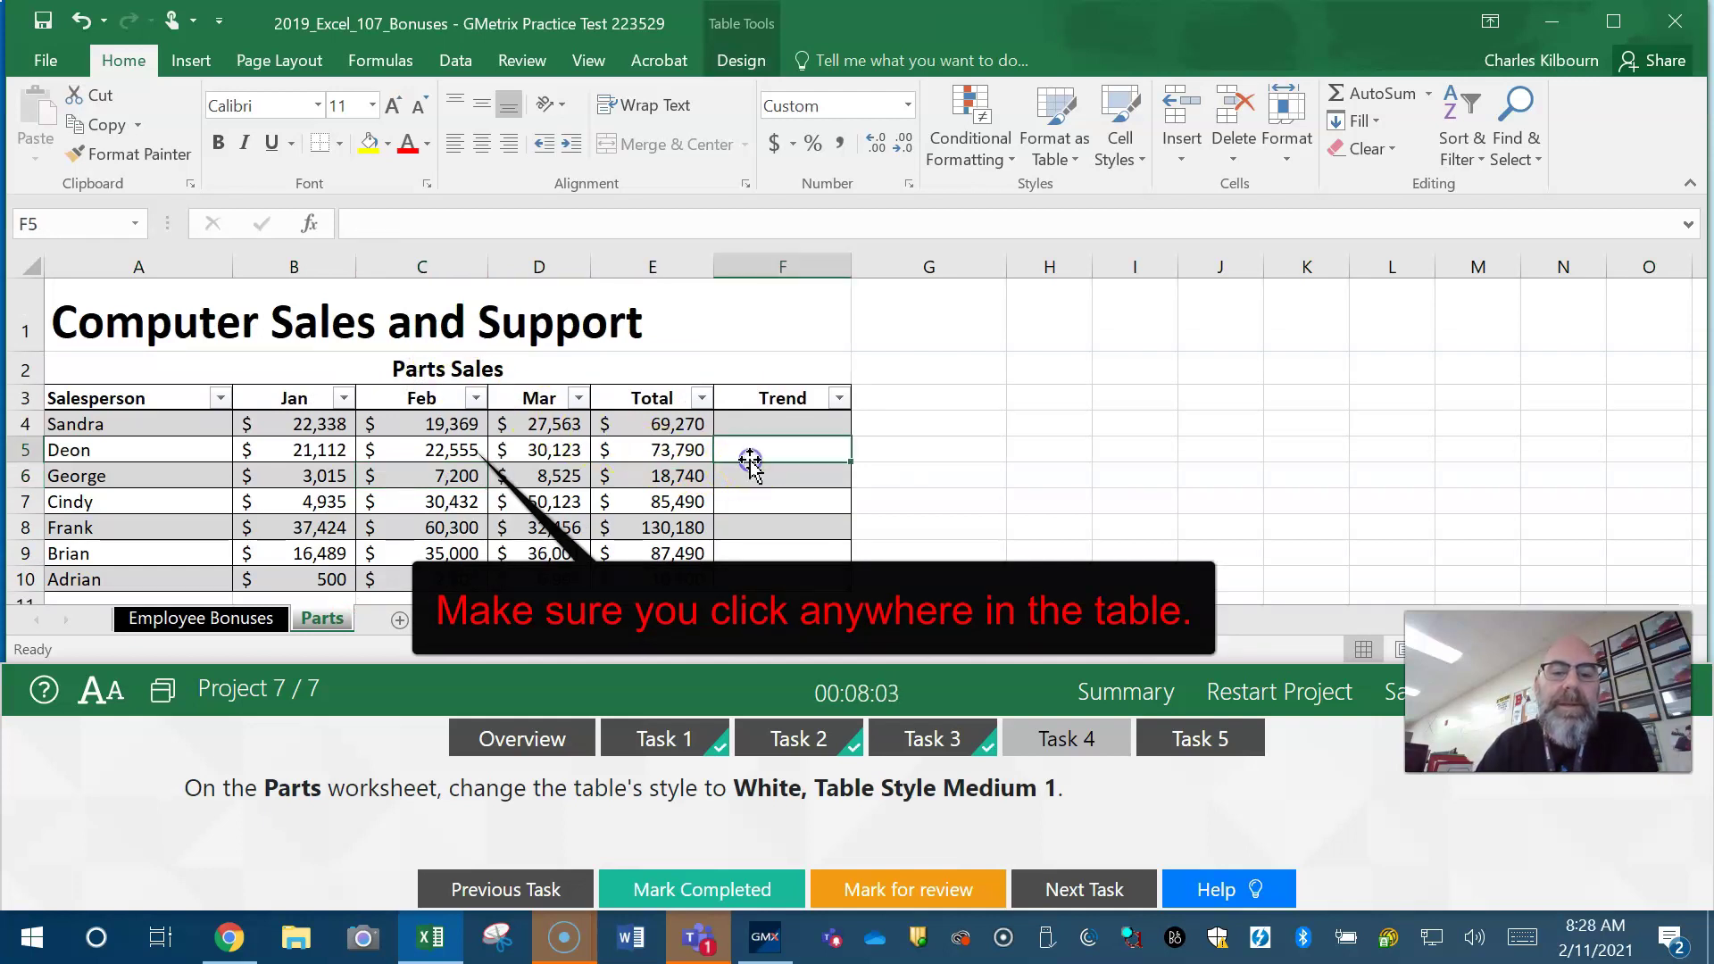
{"action": "left_click", "coordinate": [271, 476]}
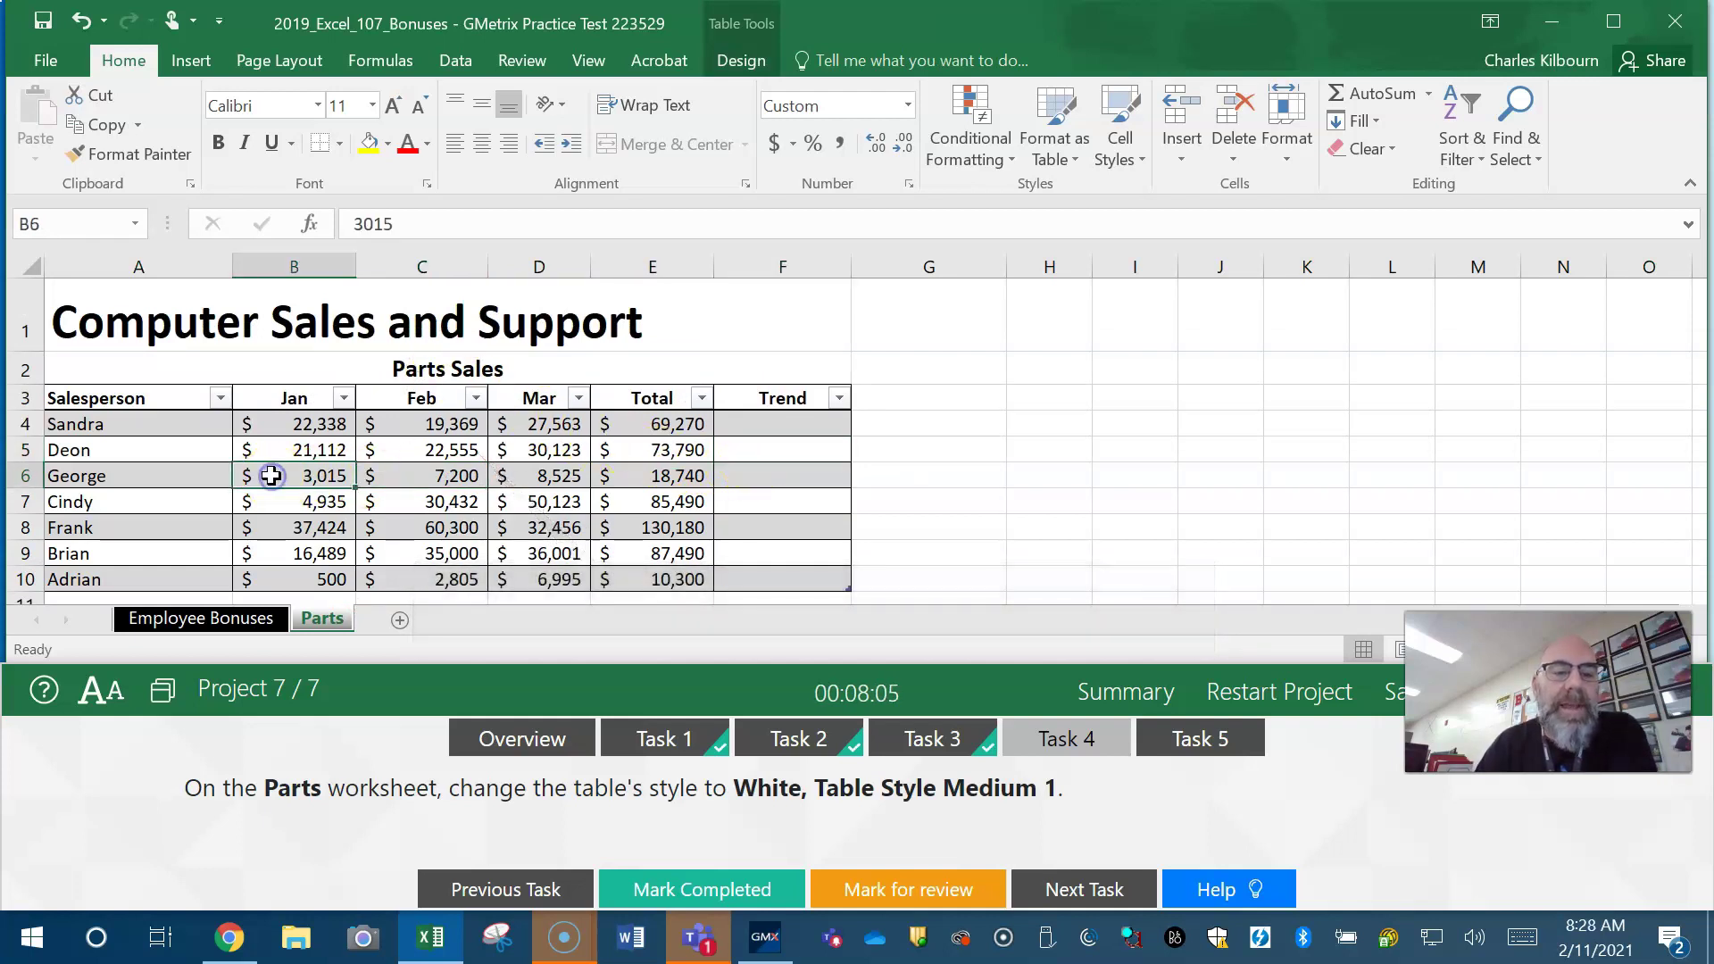
{"action": "left_click", "coordinate": [784, 513]}
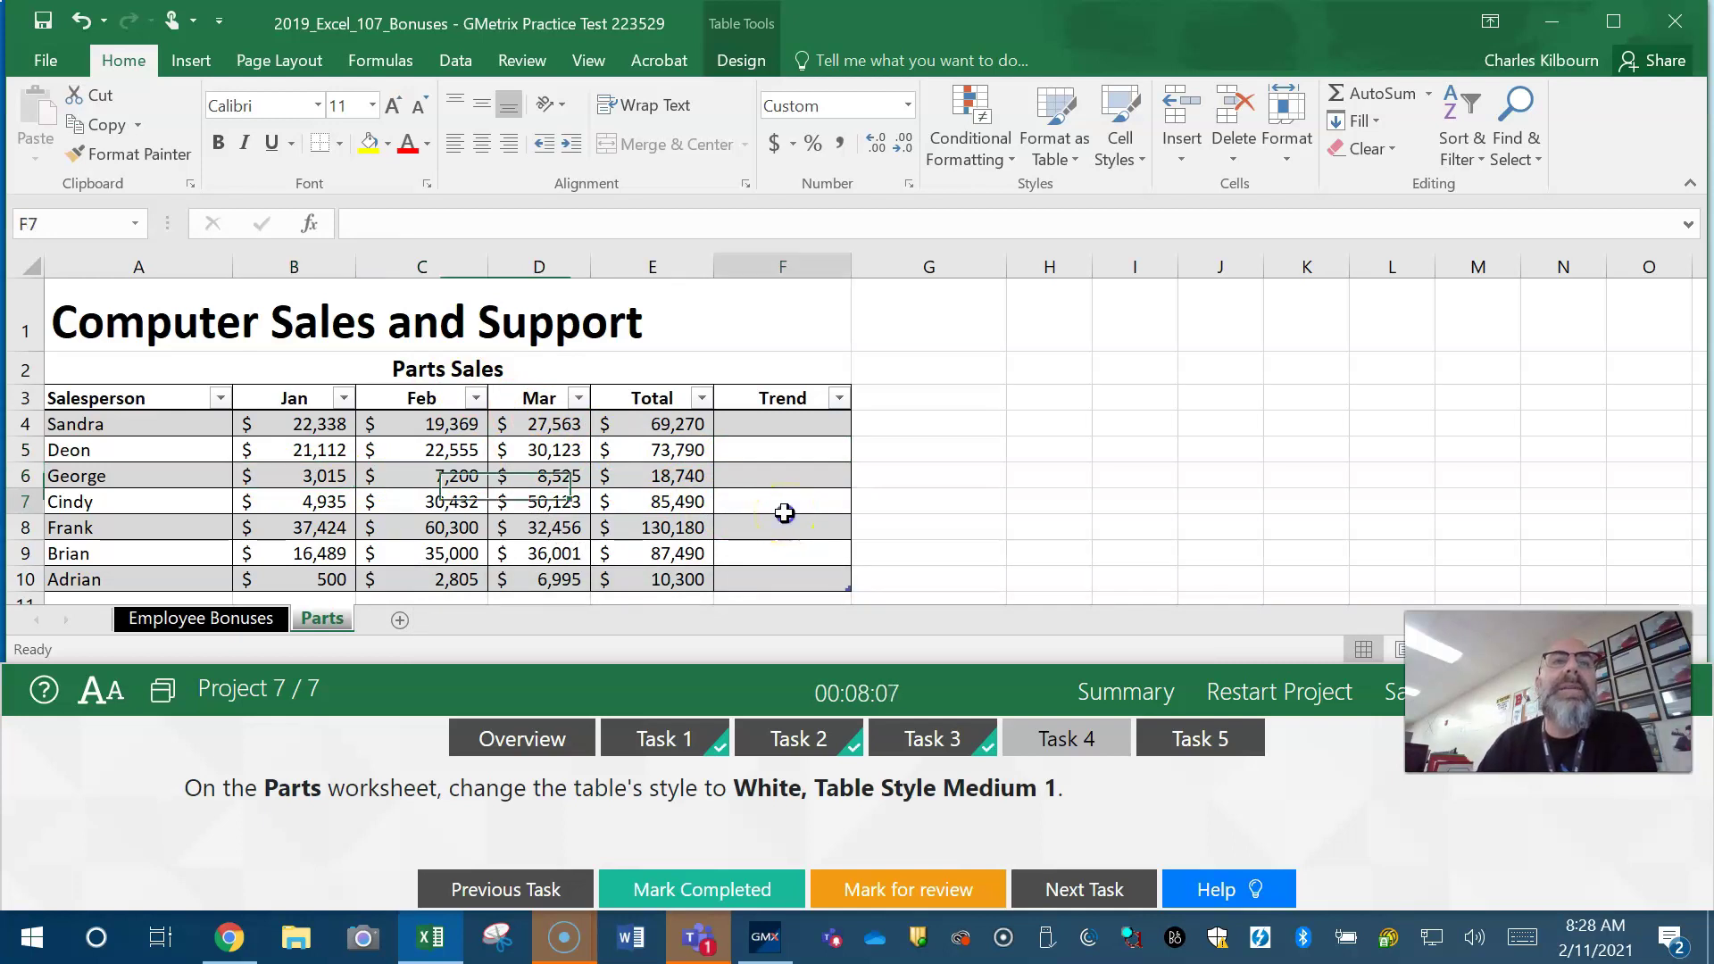
Step: Apply White, Table Style Medium 1 to the Parts table from the Table Design gallery
{"action": "left_click", "coordinate": [738, 65]}
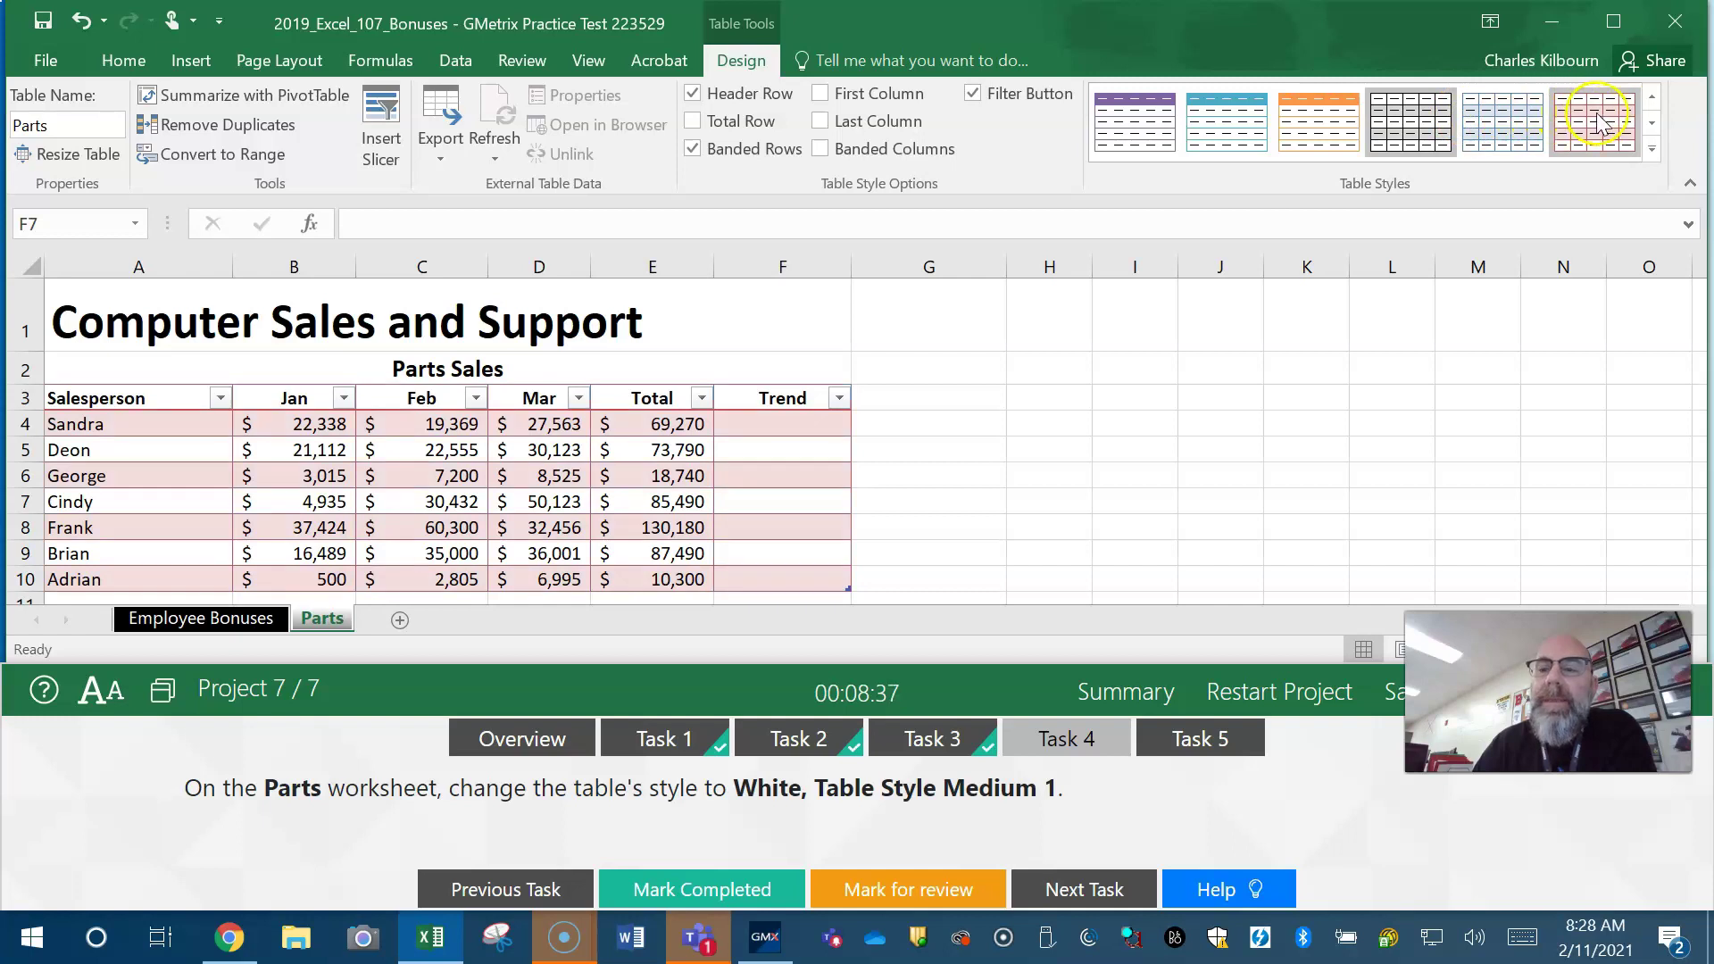
{"action": "left_click", "coordinate": [1652, 148]}
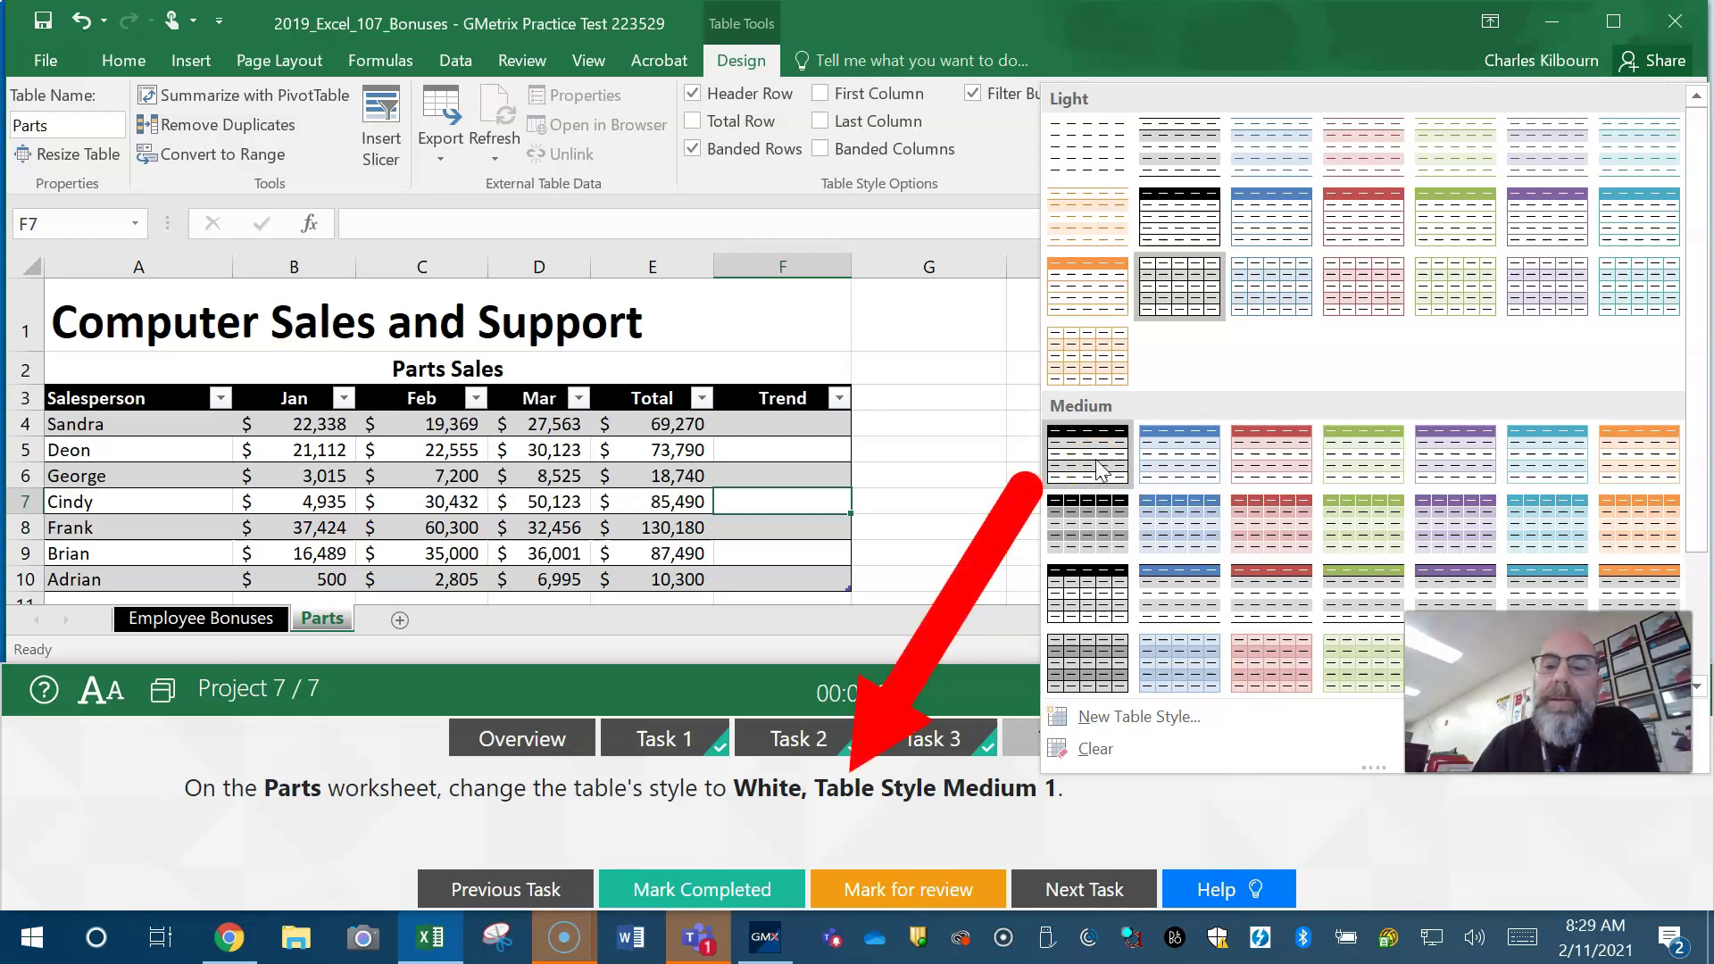
{"action": "left_click", "coordinate": [1100, 468]}
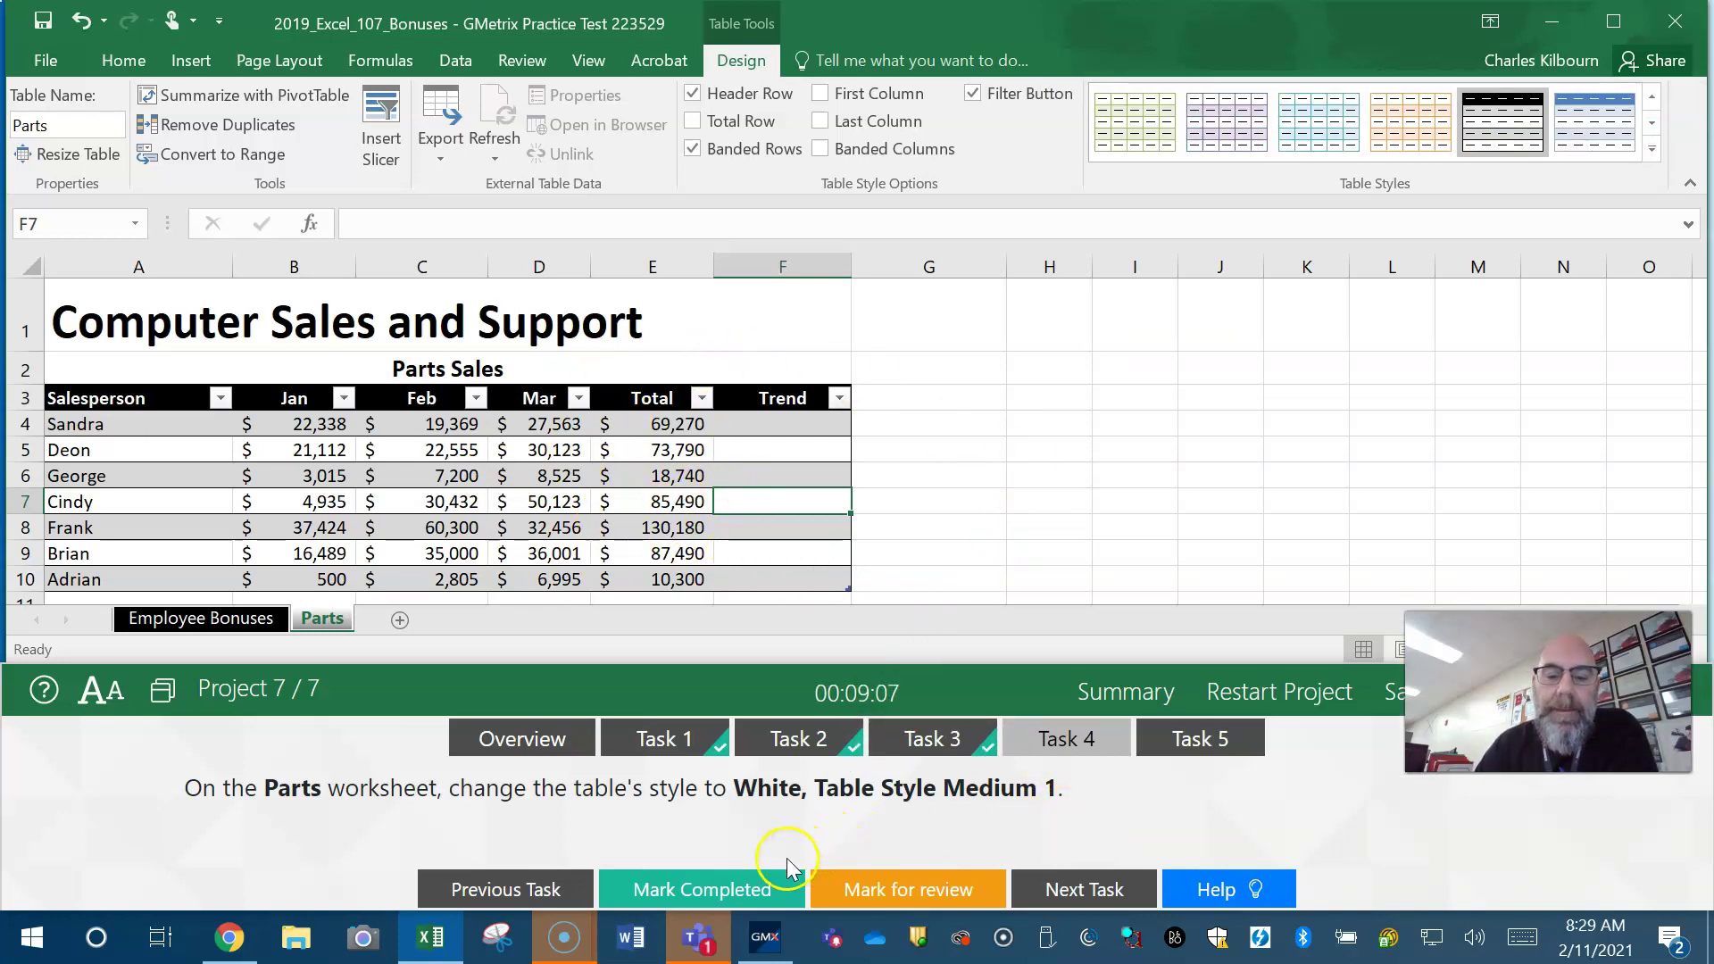
Step: Mark Task 4 completed, open Task 5, and select cell F4 on the Parts sheet
{"action": "left_click", "coordinate": [768, 886]}
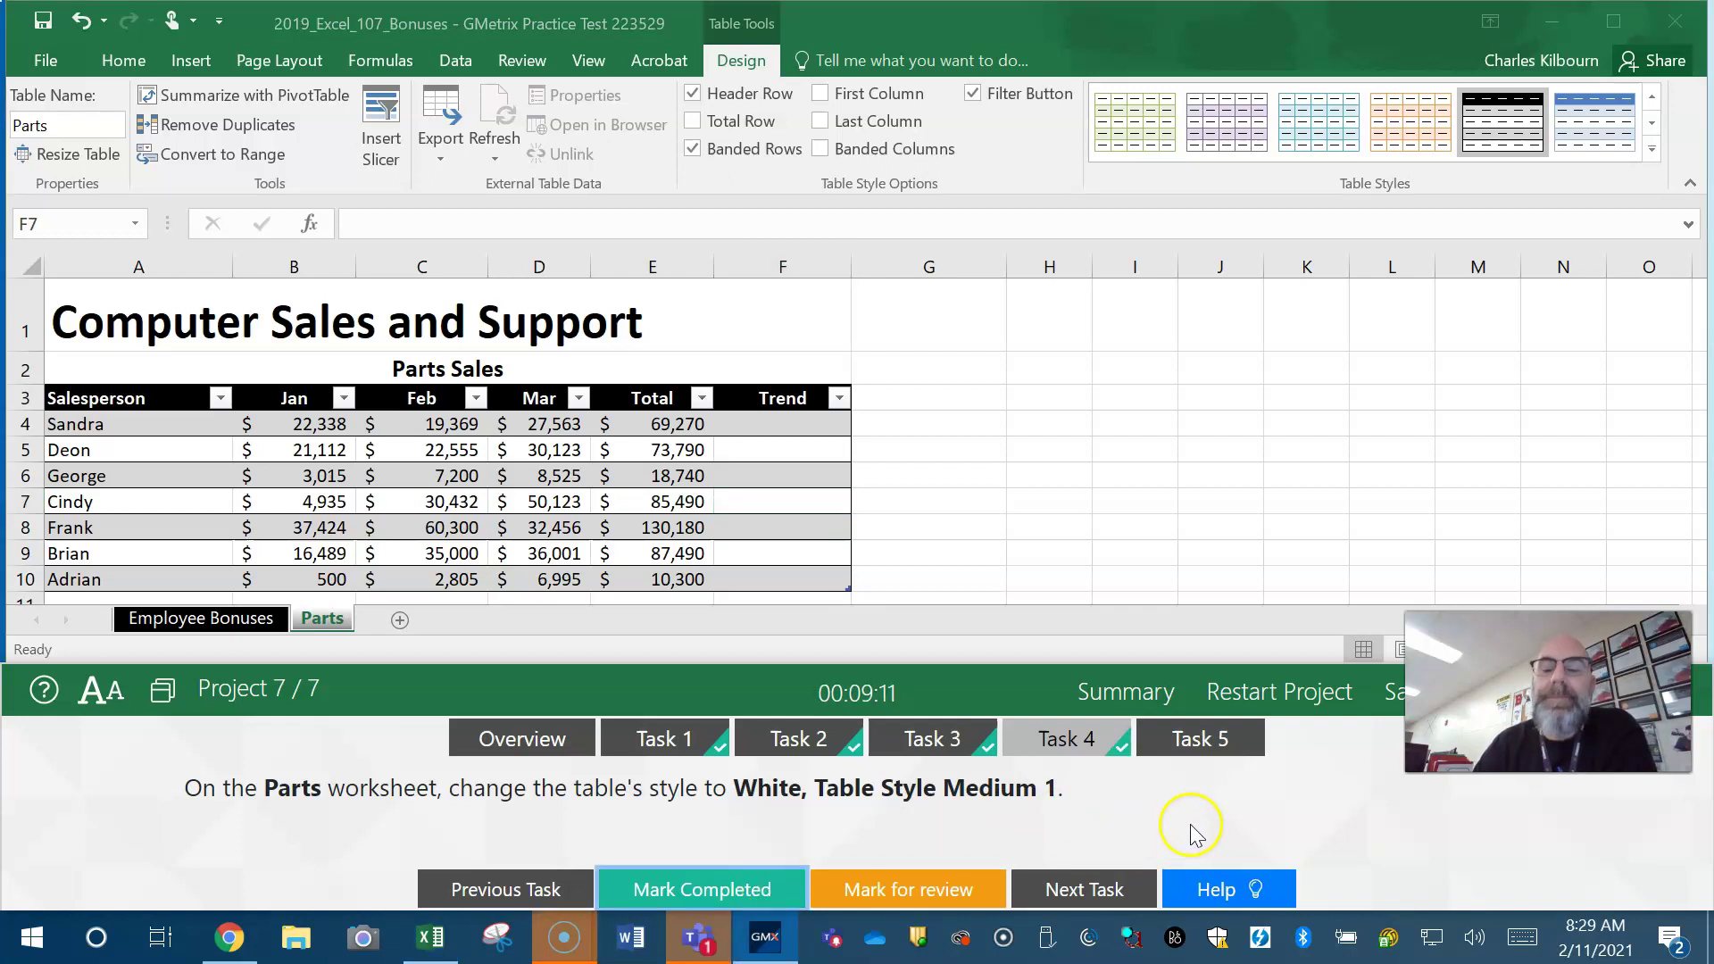
{"action": "left_click", "coordinate": [1196, 745]}
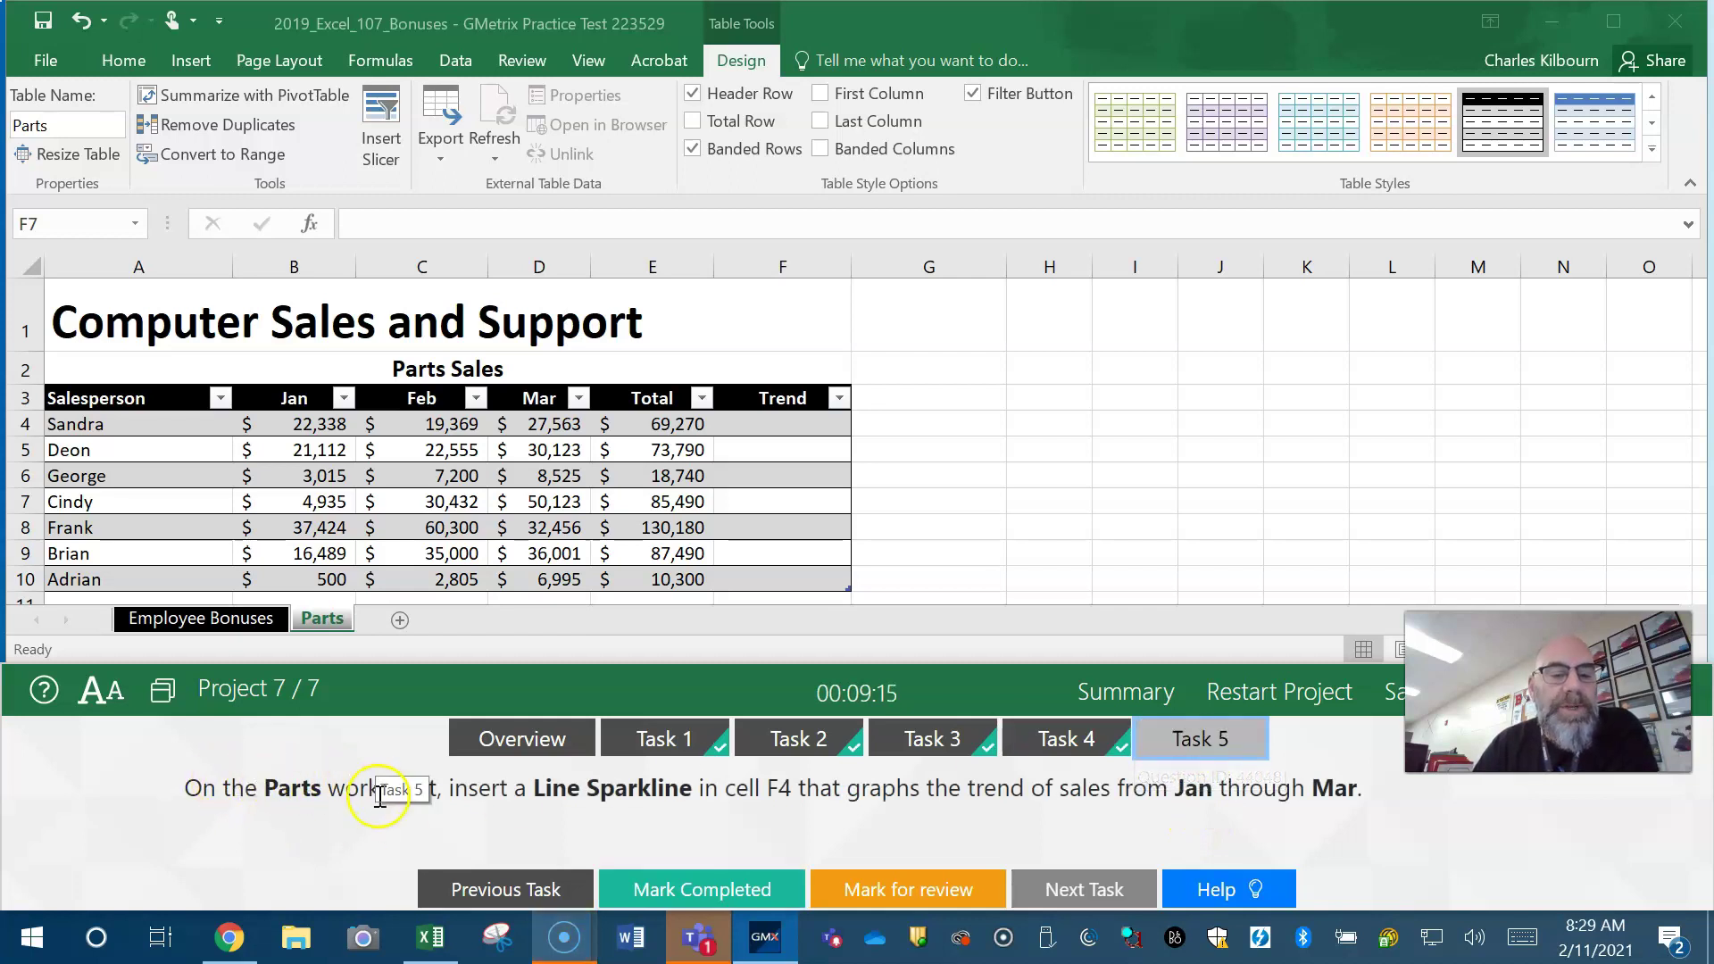
{"action": "left_click", "coordinate": [326, 621]}
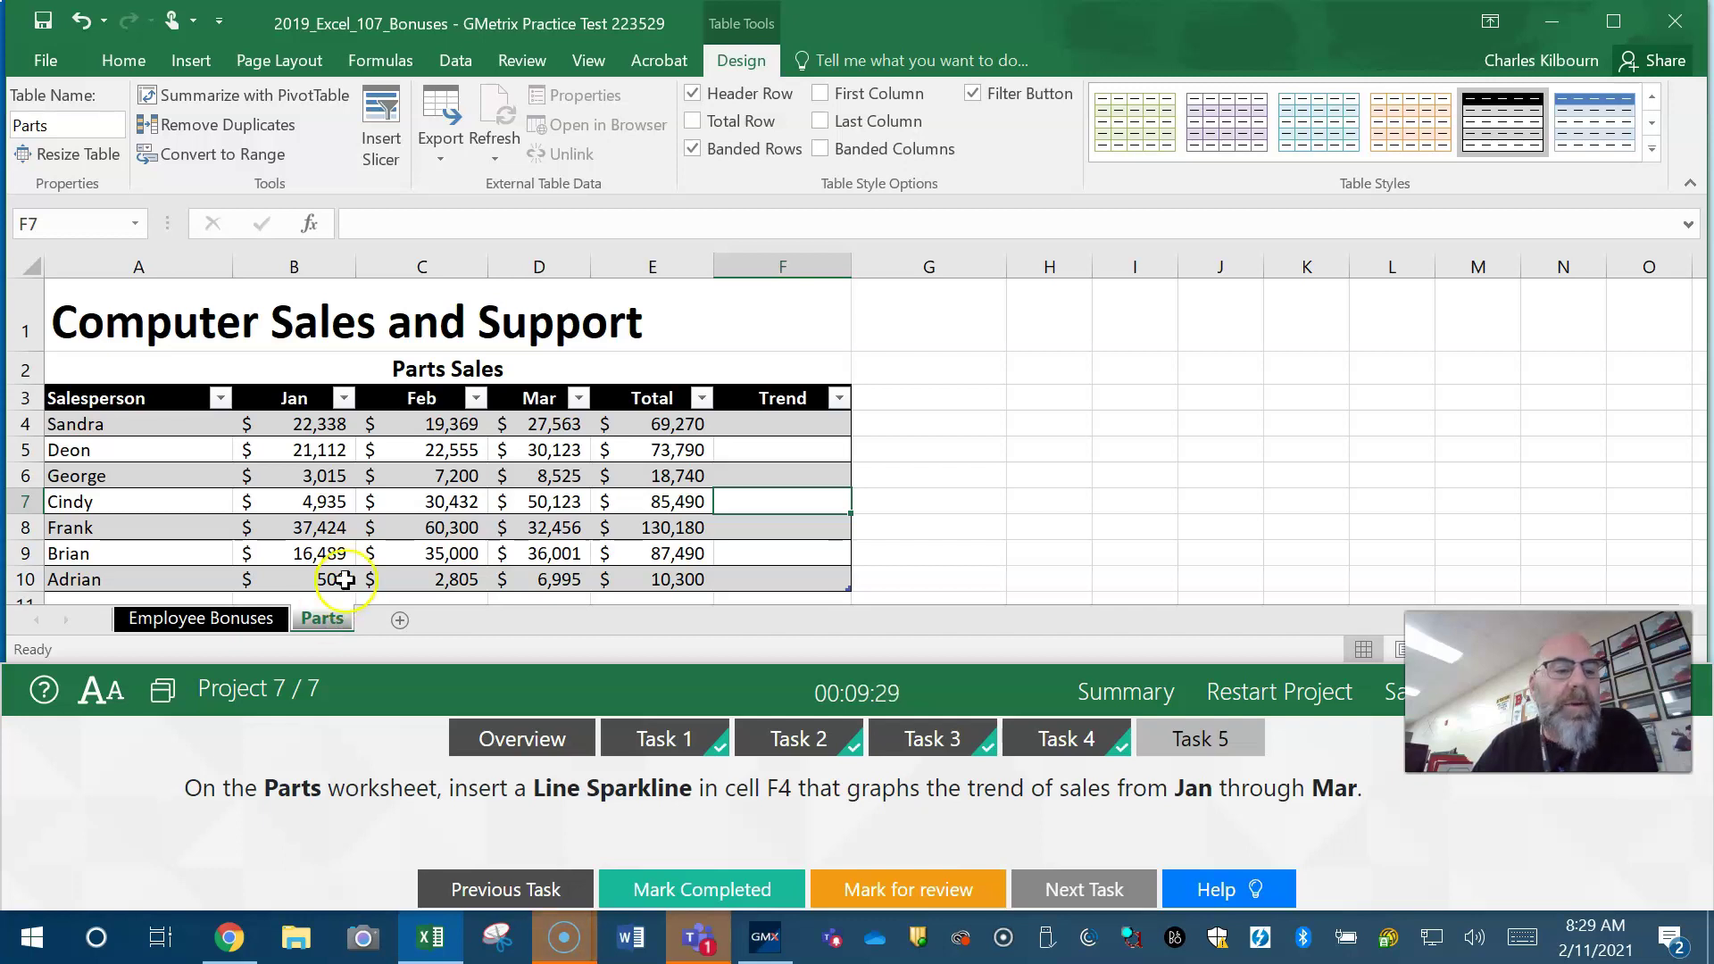
{"action": "left_click", "coordinate": [772, 428]}
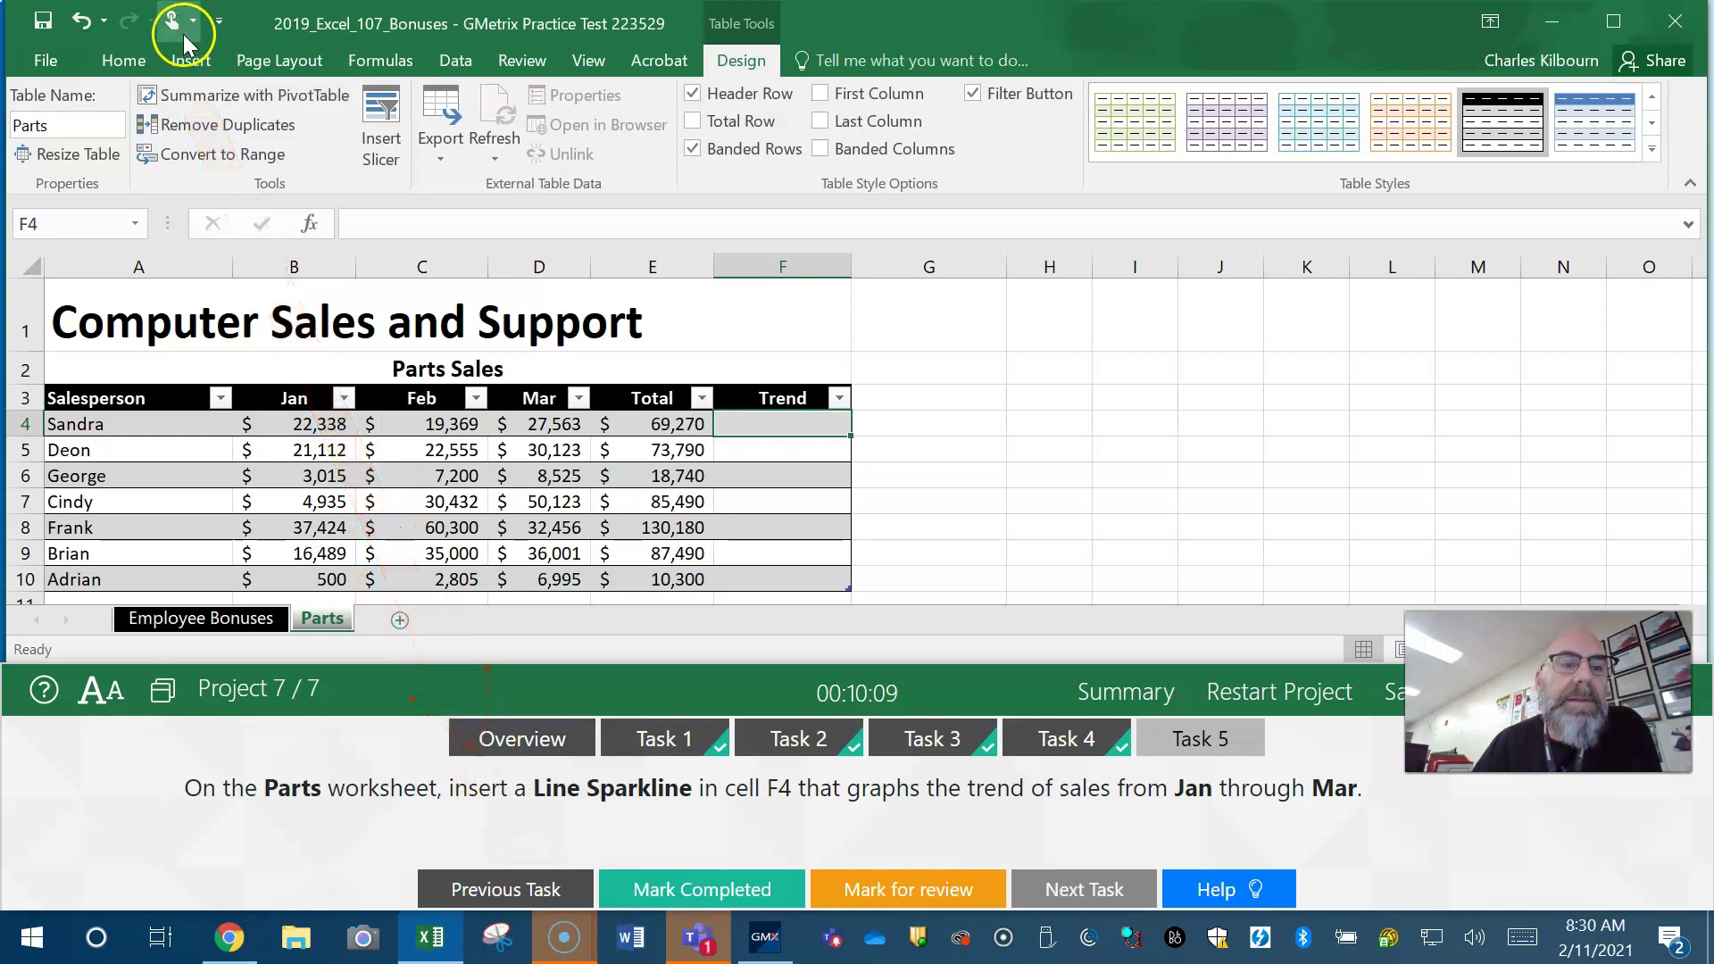
{"action": "left_click", "coordinate": [191, 61]}
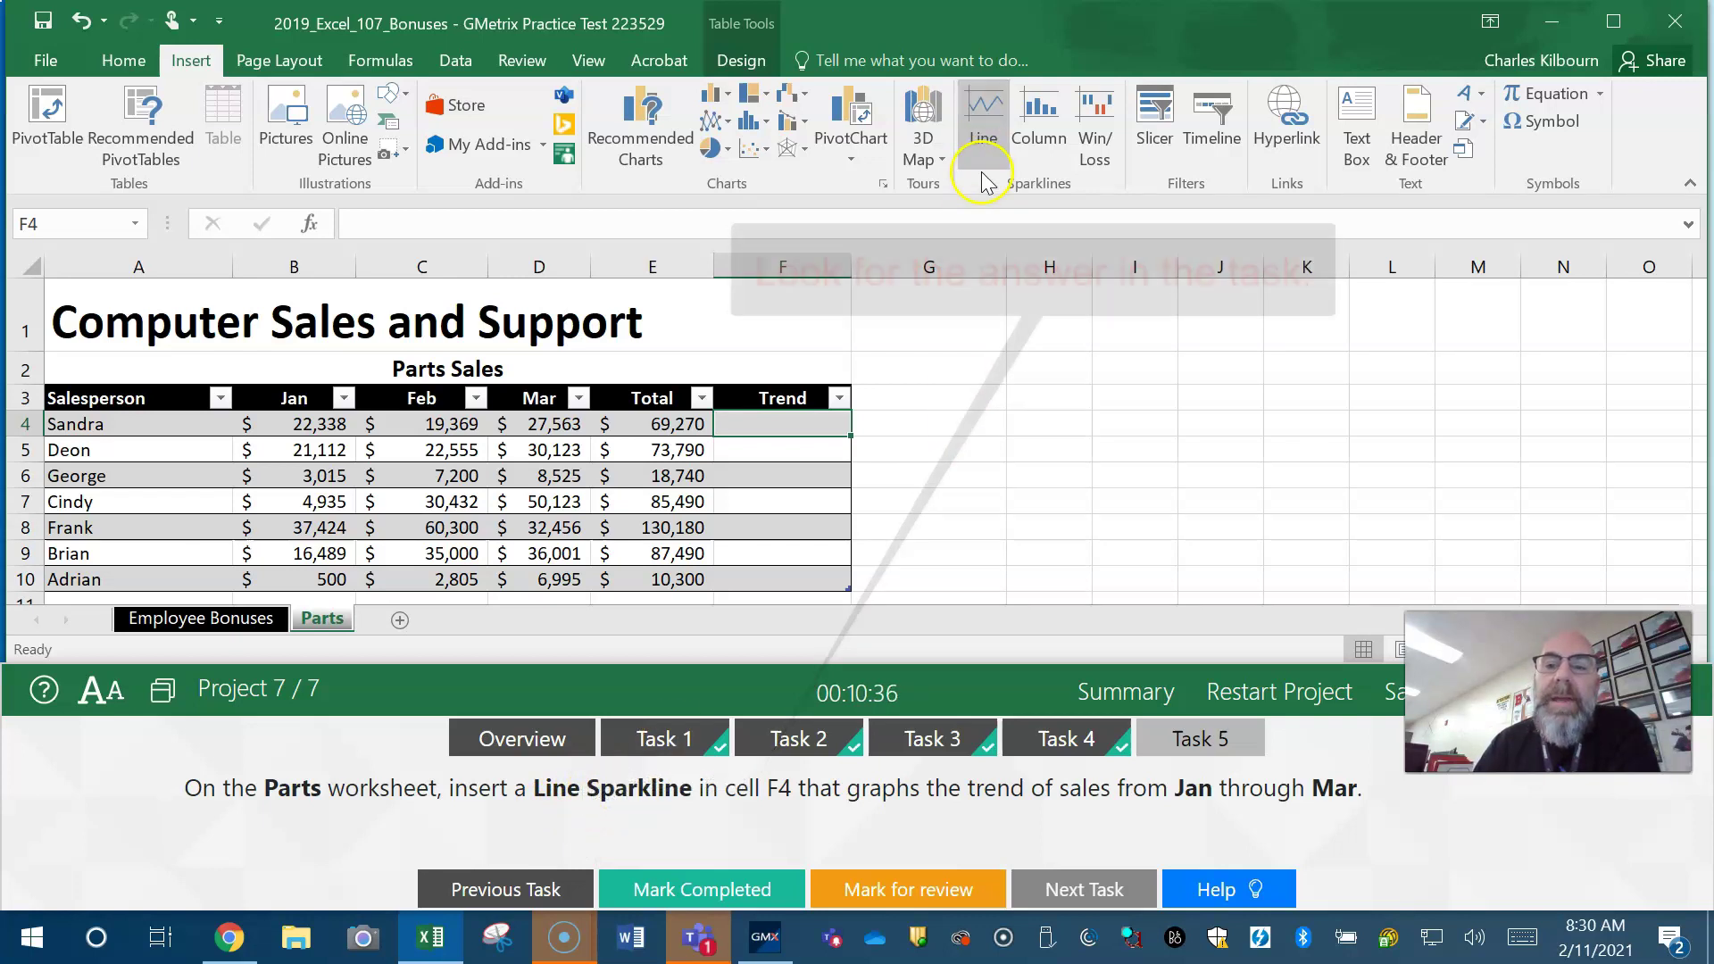
Step: Insert a line sparkline in F4 using data range B4:D4 and mark Task 5 completed
{"action": "left_click", "coordinate": [983, 113]}
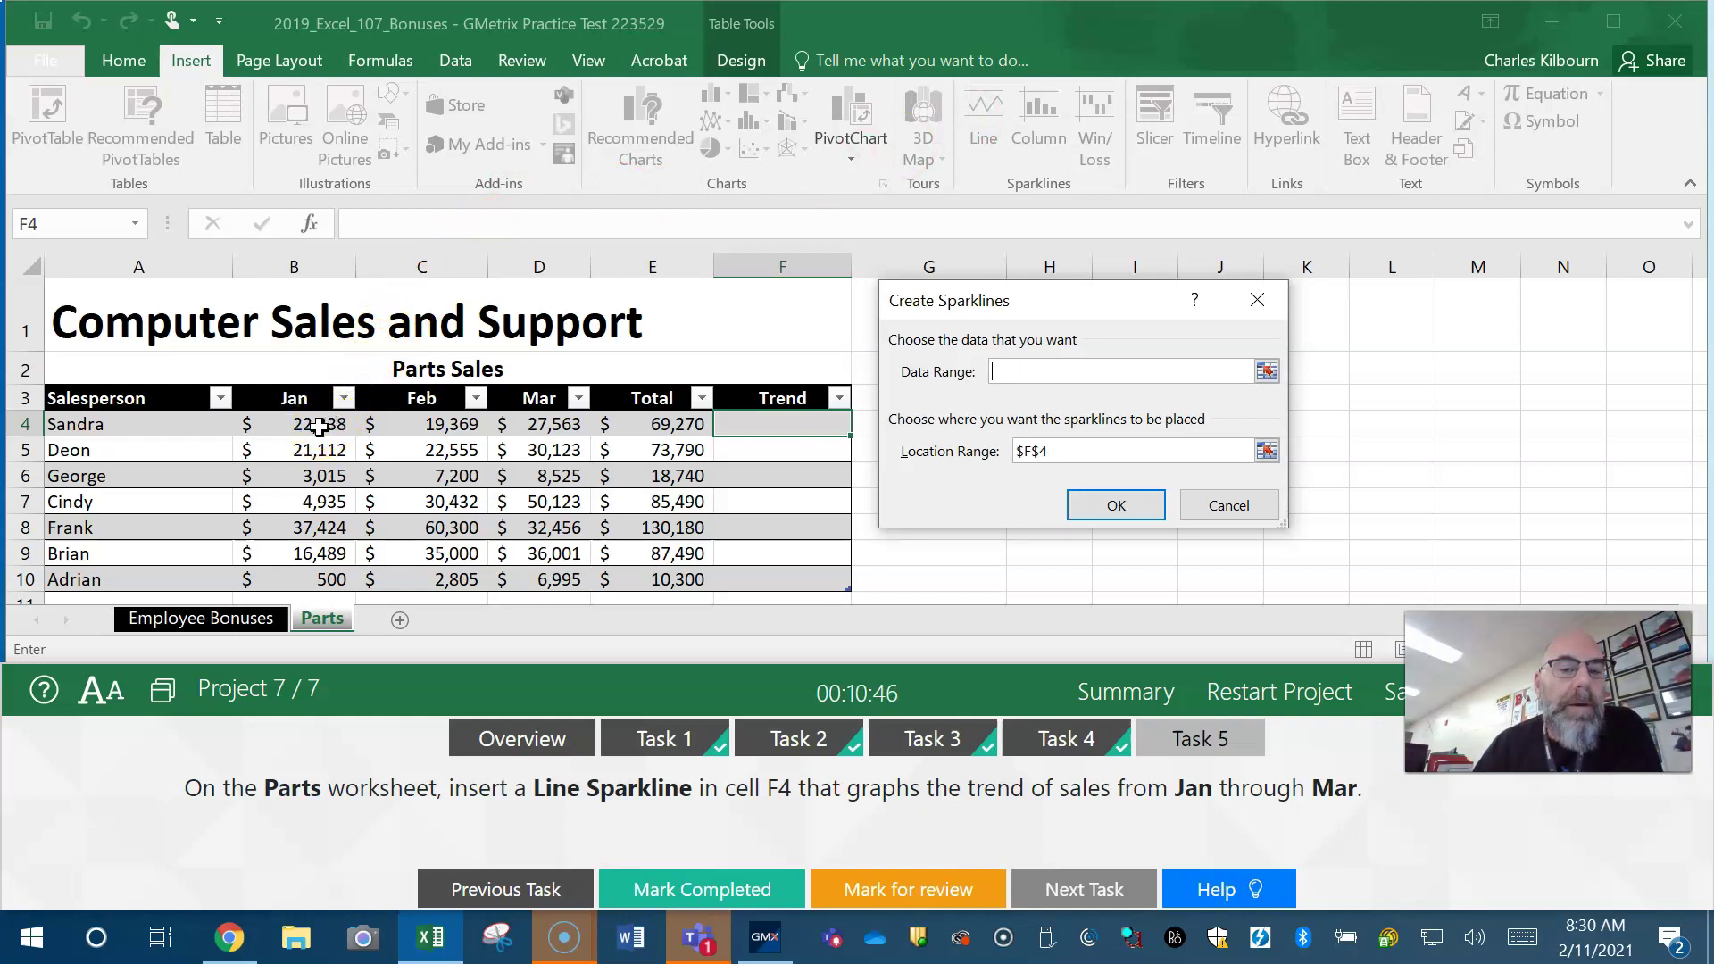
{"action": "left_click", "coordinate": [548, 423]}
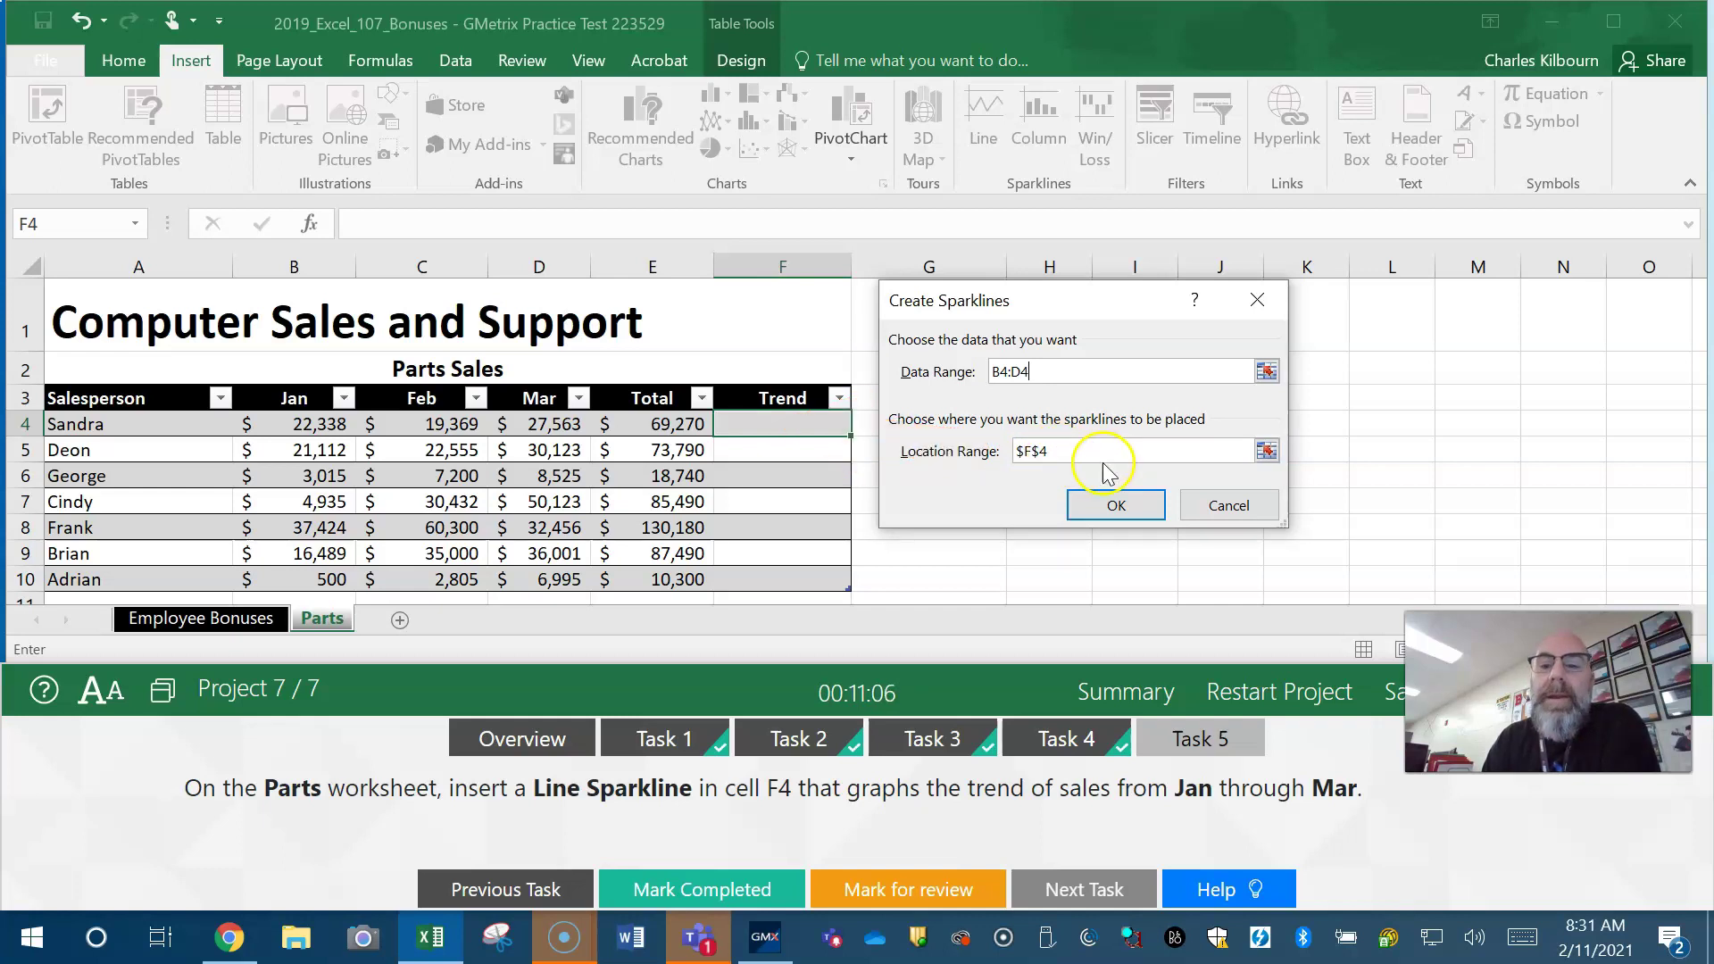
{"action": "left_click", "coordinate": [1116, 496]}
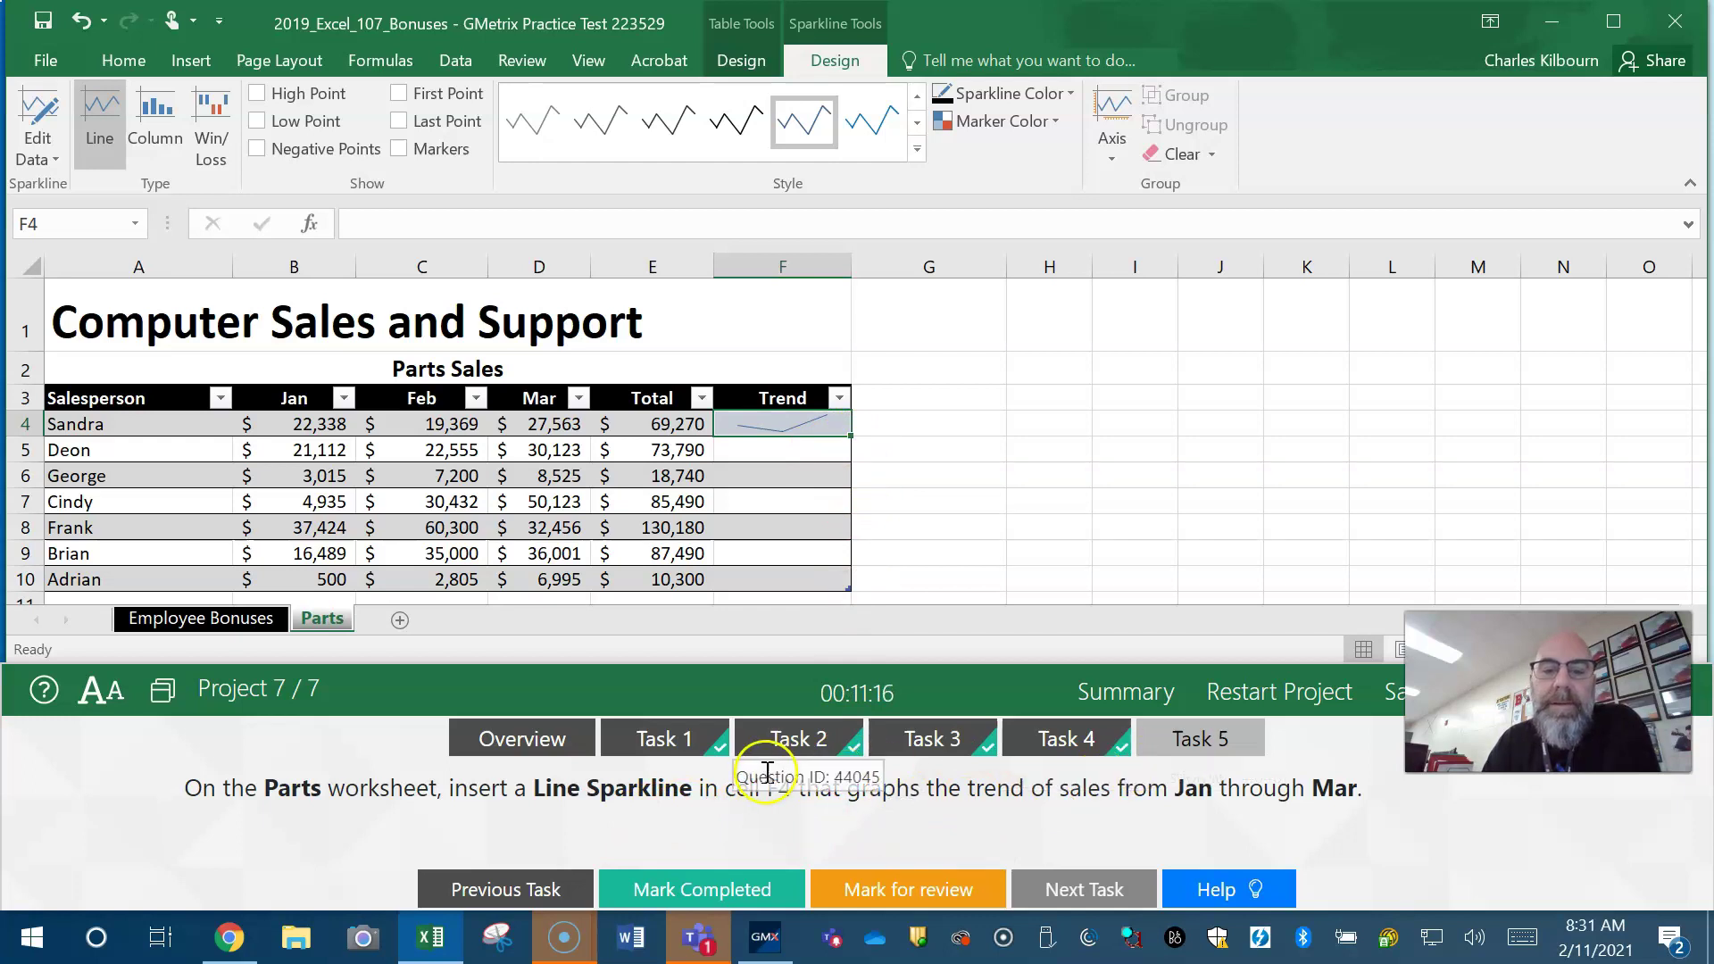
{"action": "left_click", "coordinate": [706, 889]}
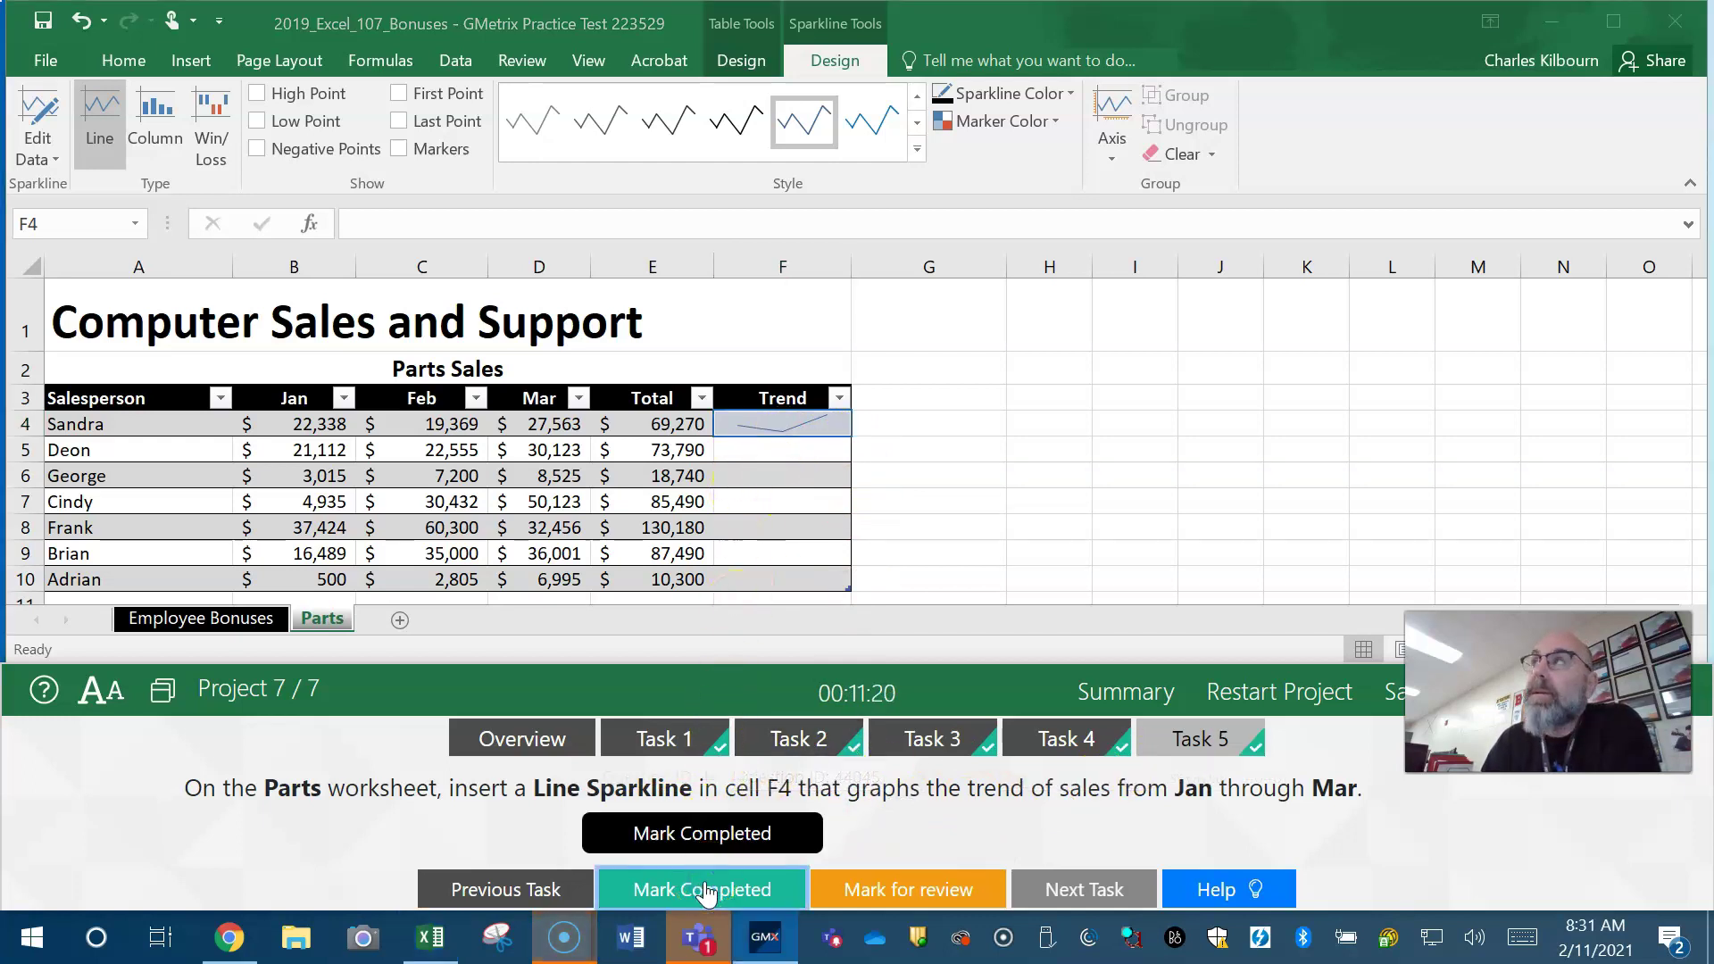